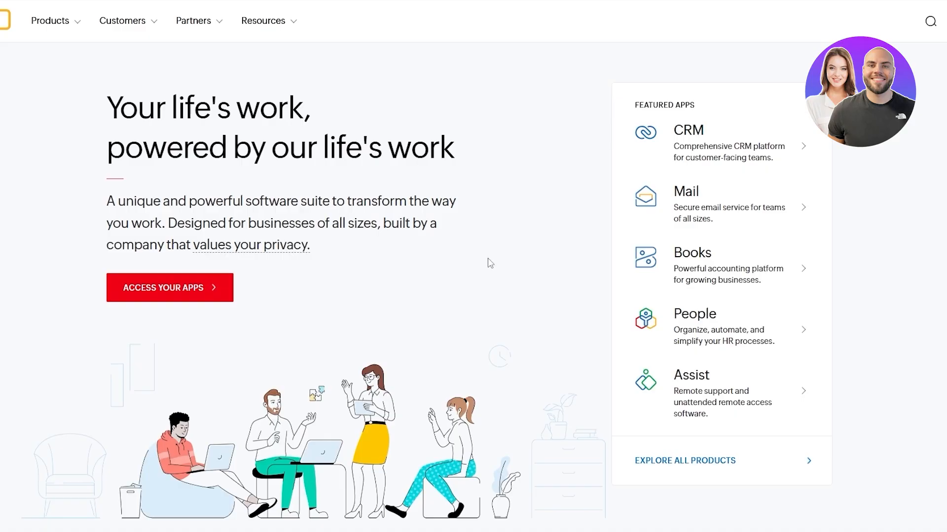
- Open the CRM product page from the featured apps on the Zoho homepage
scroll(488, 264, "down", 10)
scroll(519, 344, "up", 10)
mouse_move(946, 21)
left_click(712, 159)
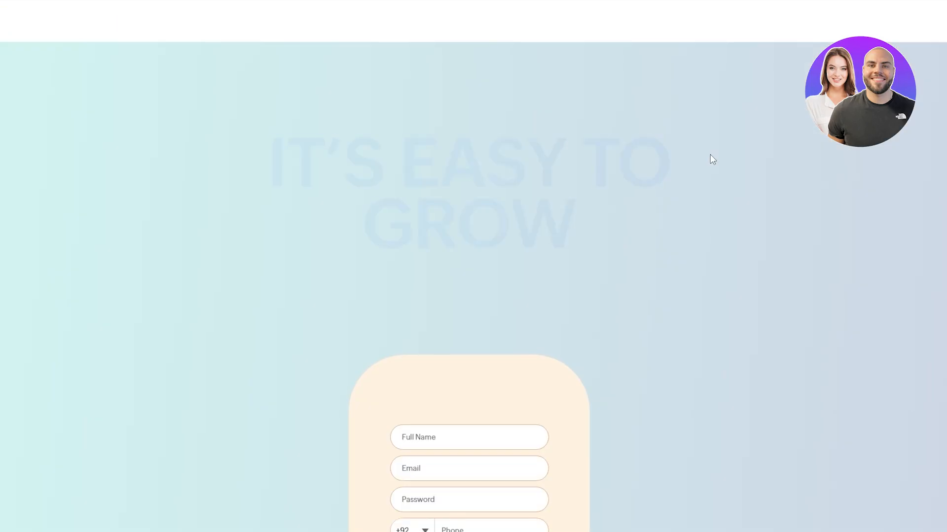
- Examine the Zoho CRM landing page, including the free-trial sign-up form, the feature previews and the customer testimonials
scroll(646, 282, "down", 6)
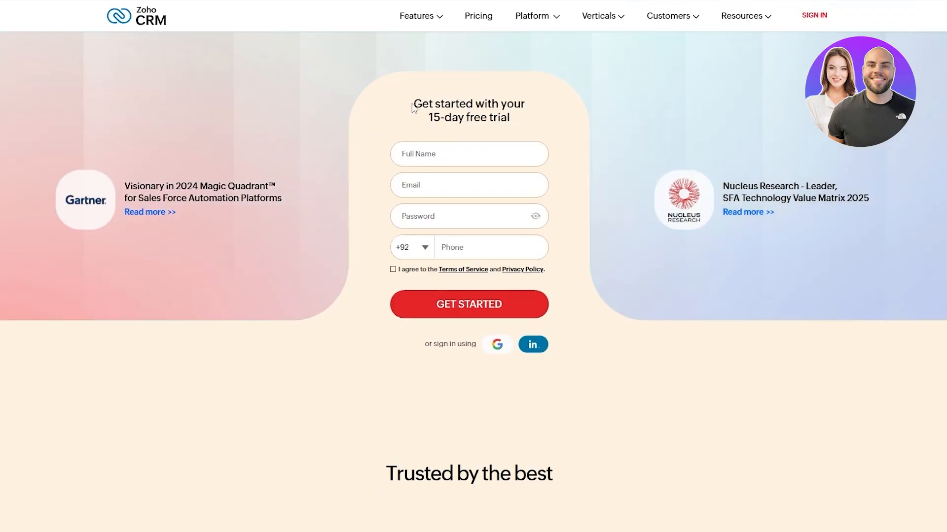
left_click_drag(412, 108, 525, 109)
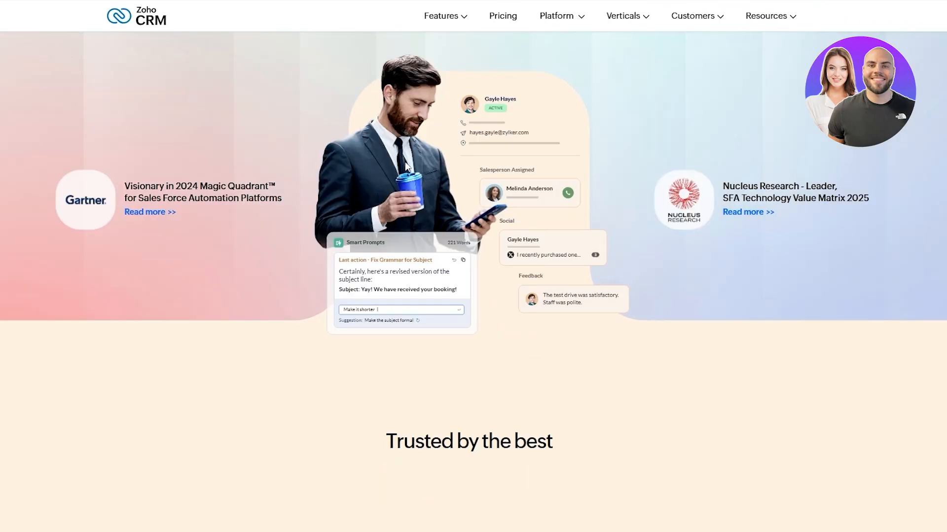
scroll(419, 325, "down", 5)
scroll(416, 318, "up", 6)
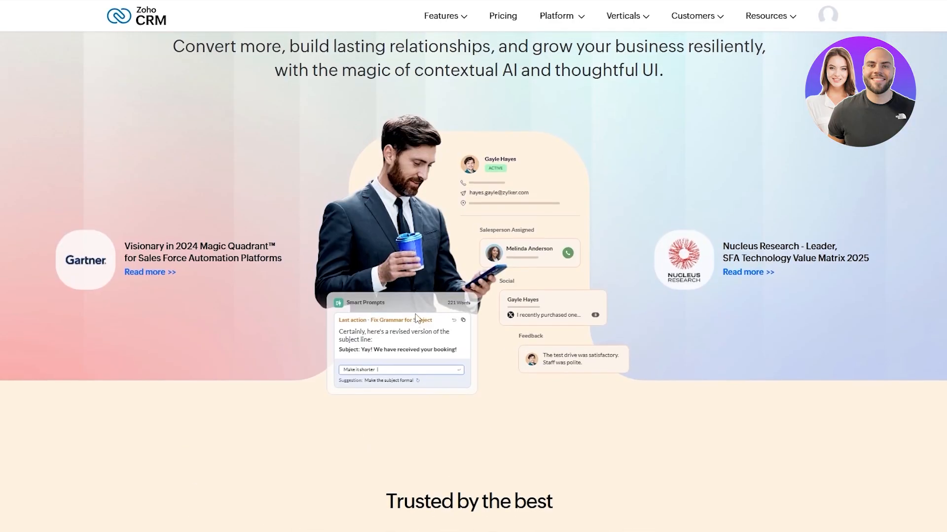
scroll(416, 318, "down", 5)
scroll(414, 320, "down", 3)
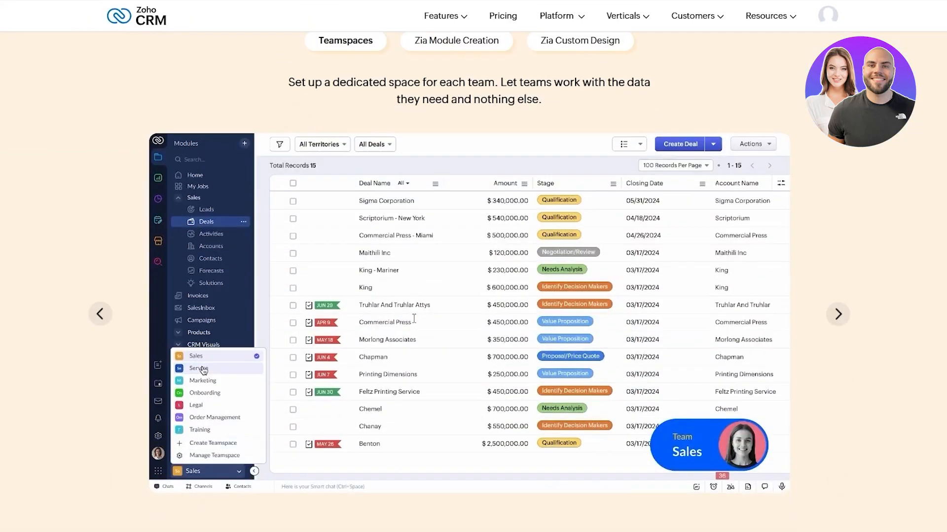
scroll(414, 318, "up", 12)
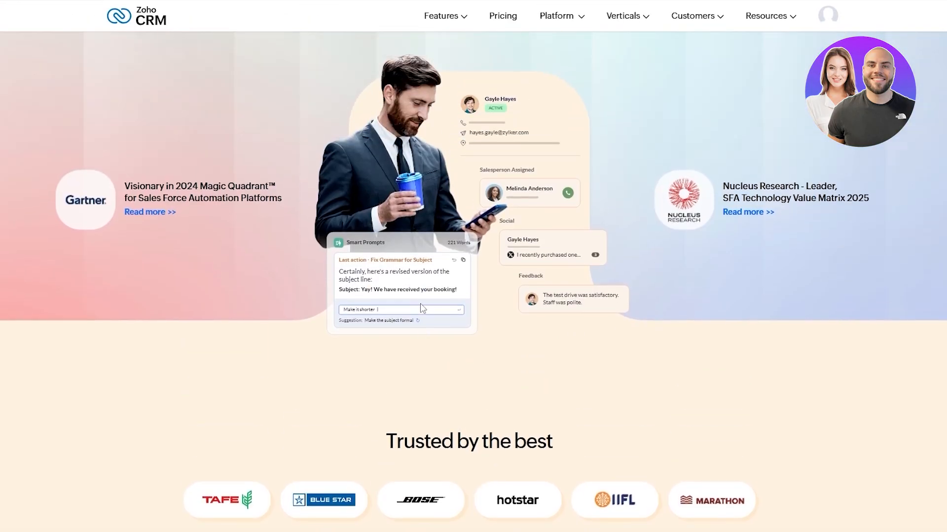
scroll(420, 303, "up", 5)
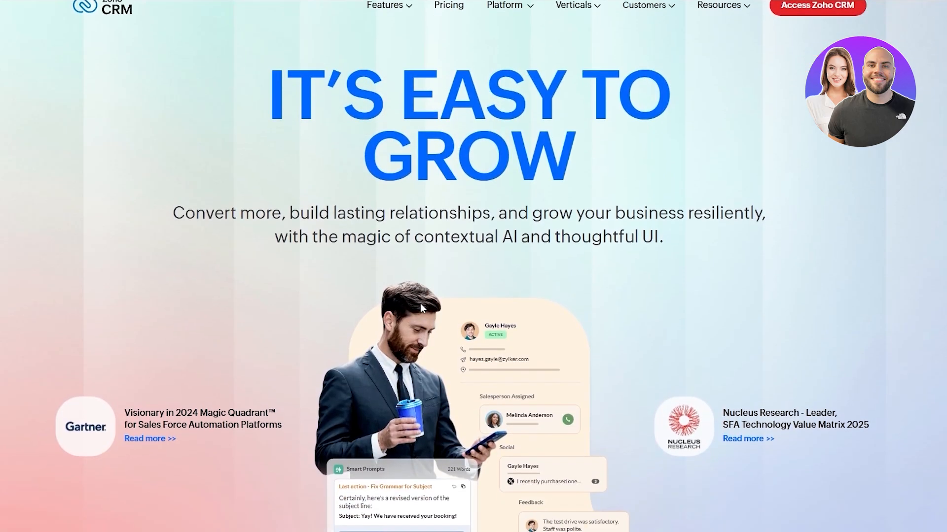
scroll(420, 304, "down", 12)
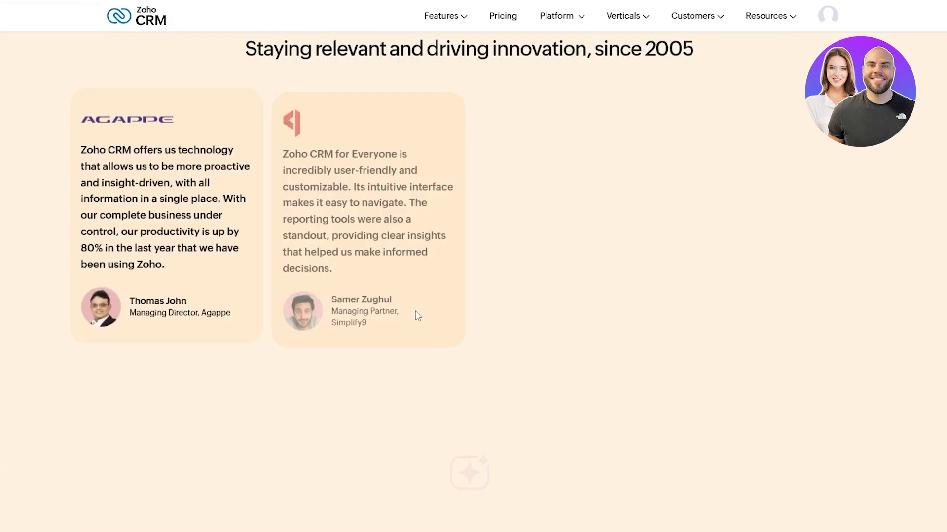
scroll(417, 313, "up", 15)
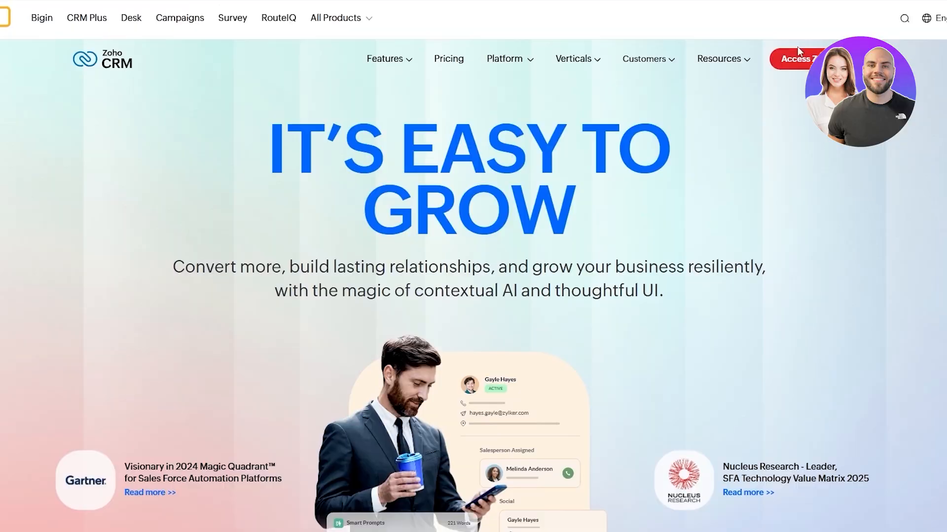
- Access Zoho CRM and read the option to create an account in the existing Zoho One organization
left_click(790, 60)
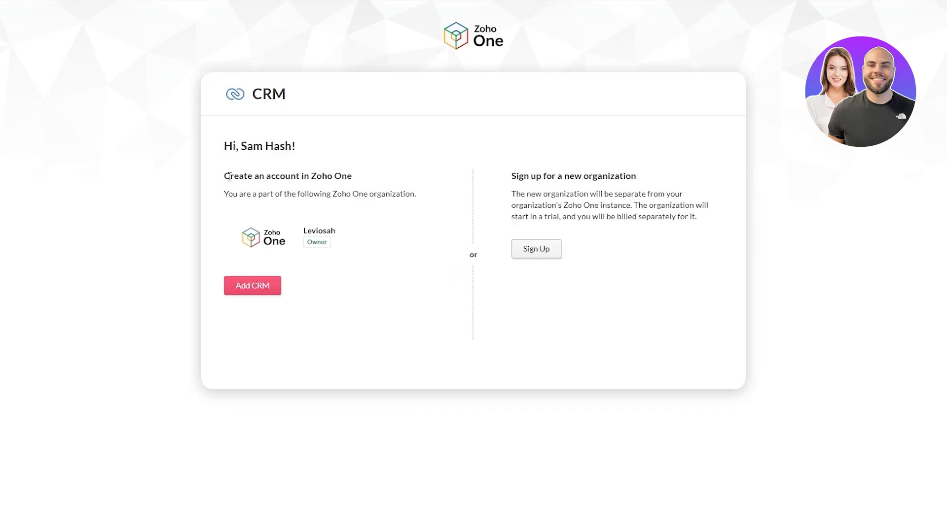
left_click_drag(225, 176, 370, 182)
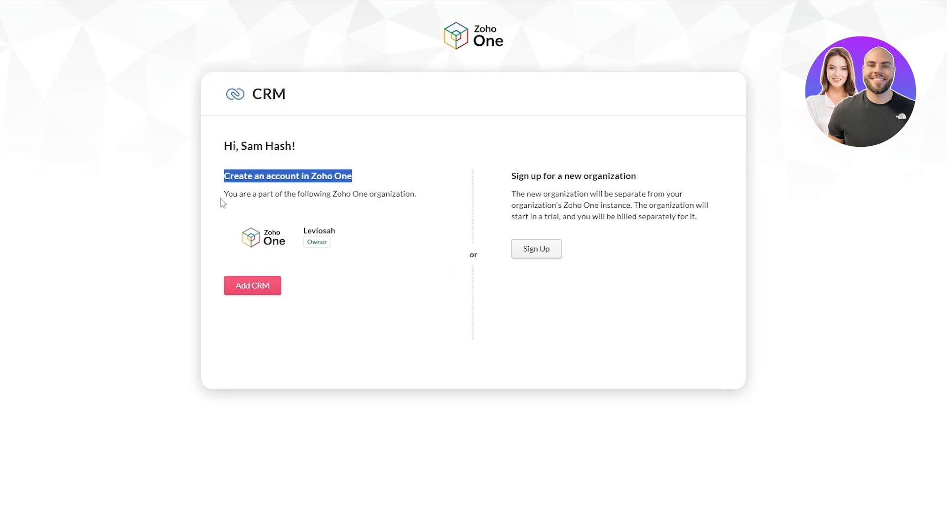
left_click_drag(222, 203, 412, 194)
left_click(395, 204)
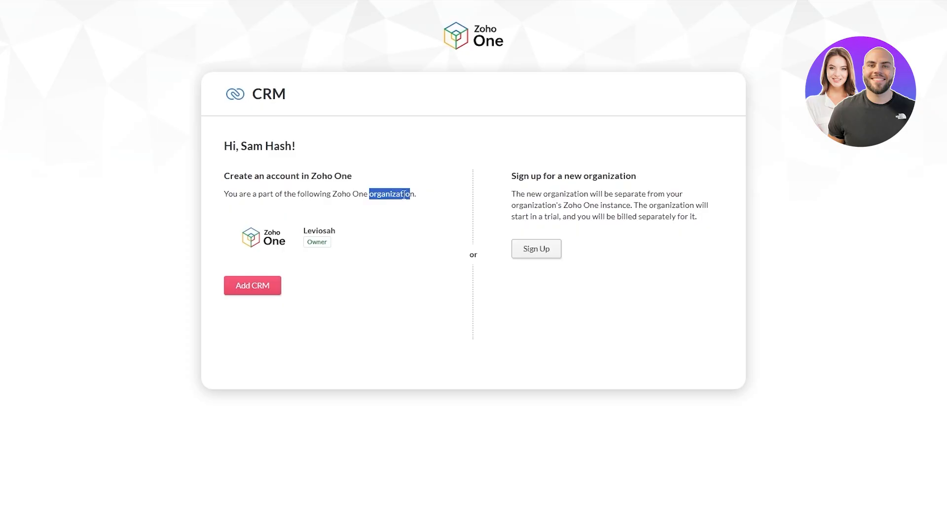
left_click(403, 194)
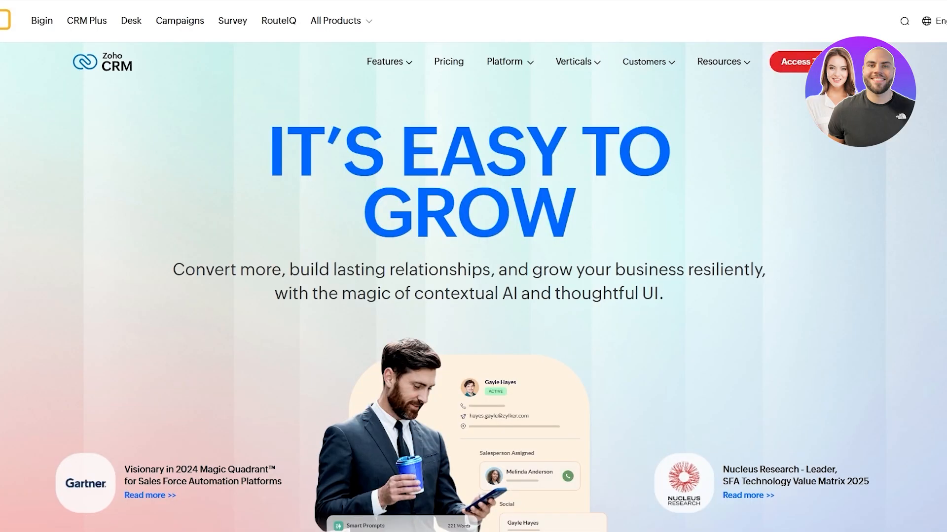
- Open the Company Name field of the CRM welcome form for entry
mouse_move(933, 21)
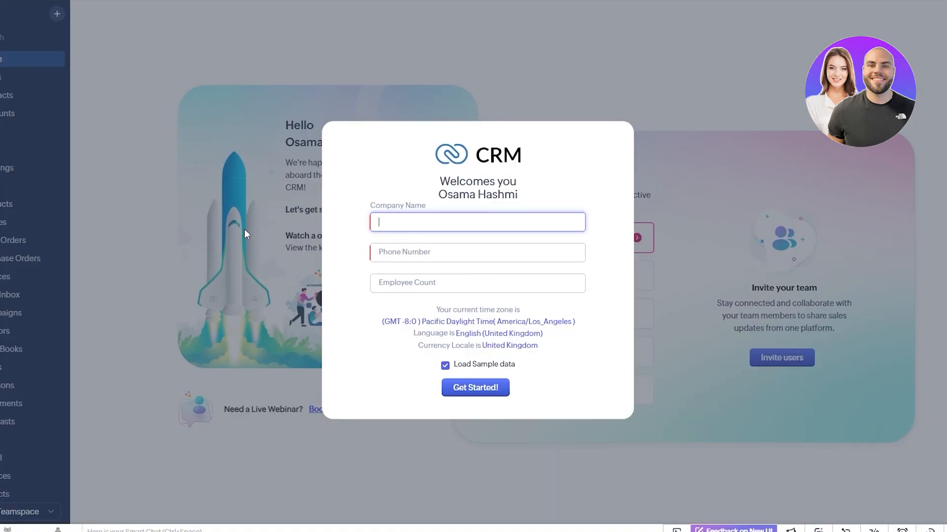
left_click(371, 210)
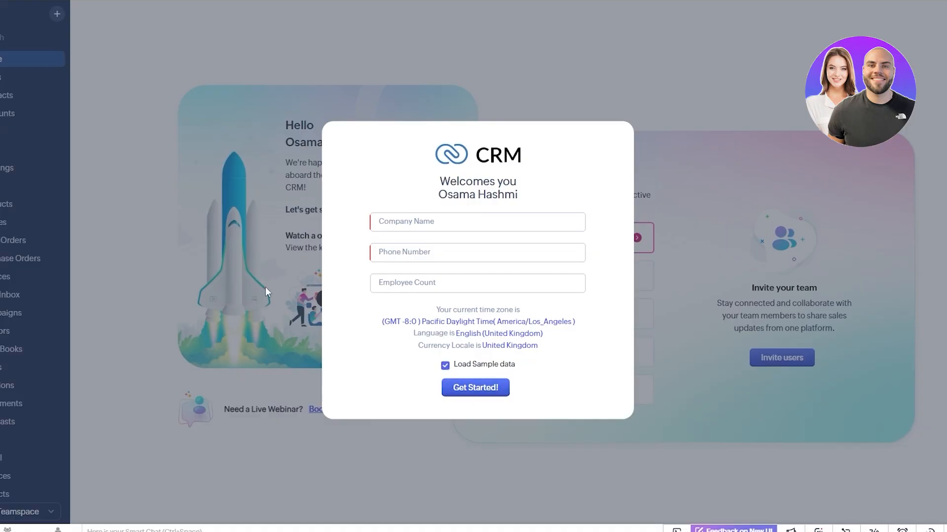
left_click(406, 215)
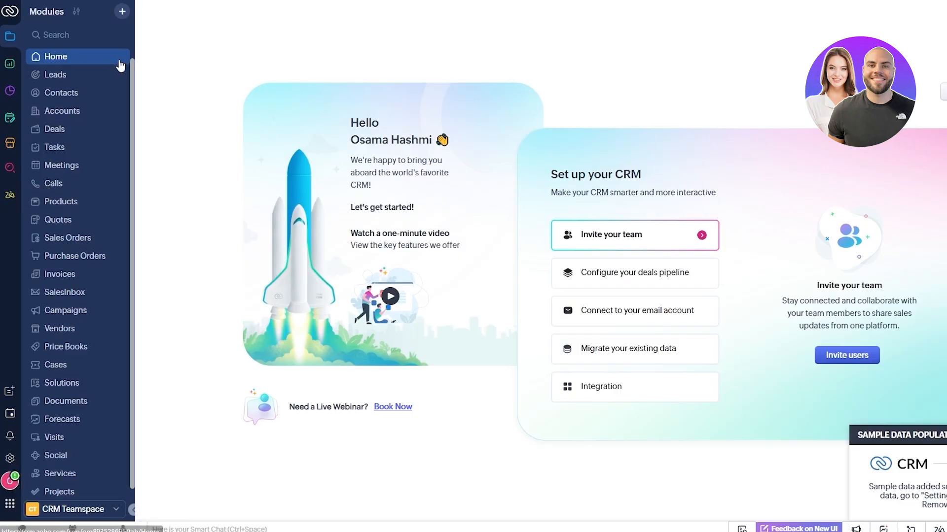
- Review the Set up your CRM checklist on the home page and dismiss the sample data population notice
left_click_drag(422, 176, 498, 176)
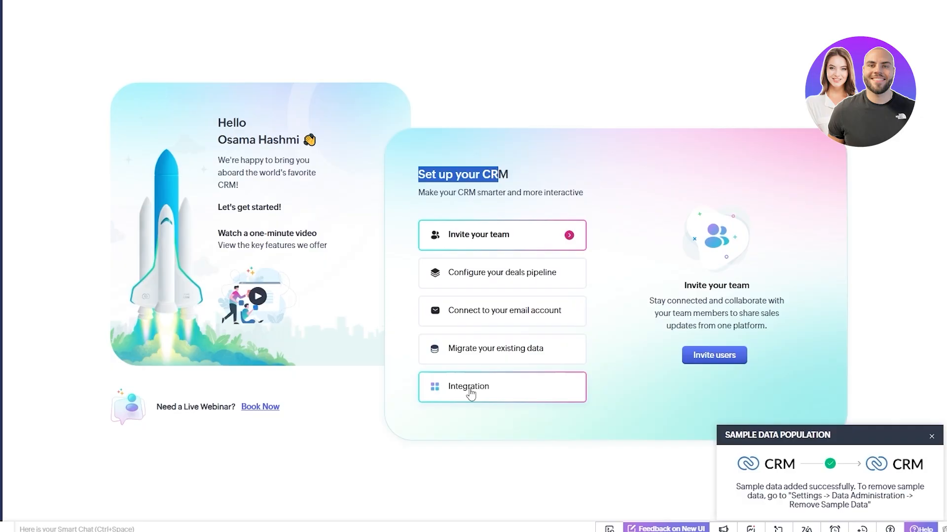
left_click(451, 170)
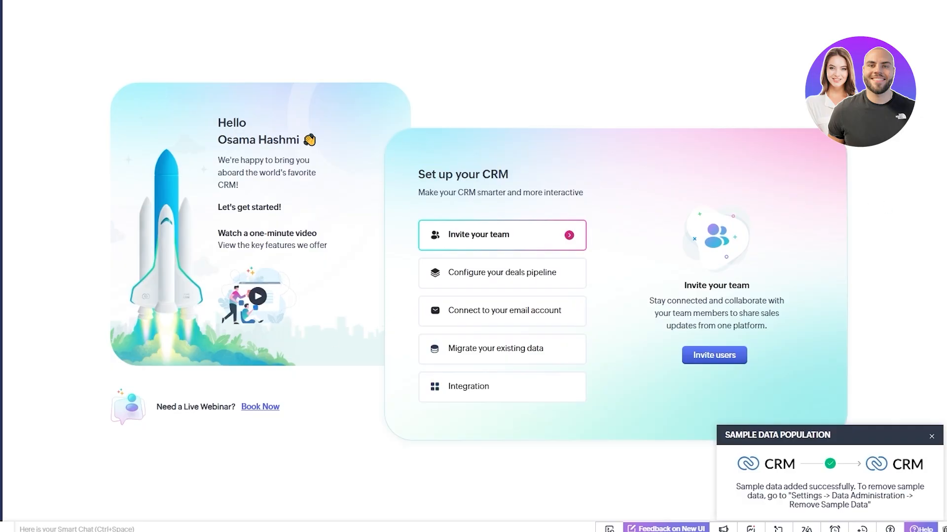
left_click(931, 436)
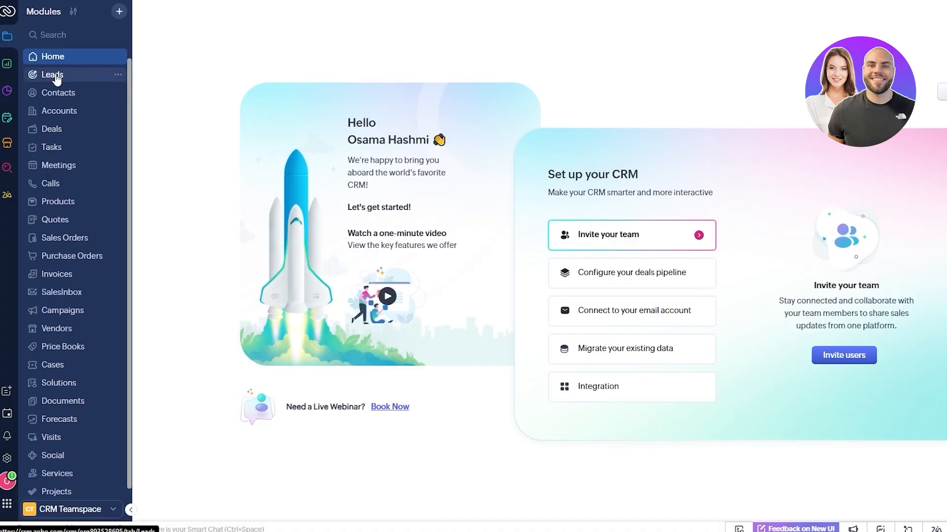
- Open the Leads module and examine its filters, its public list views and the available lead actions
left_click(61, 77)
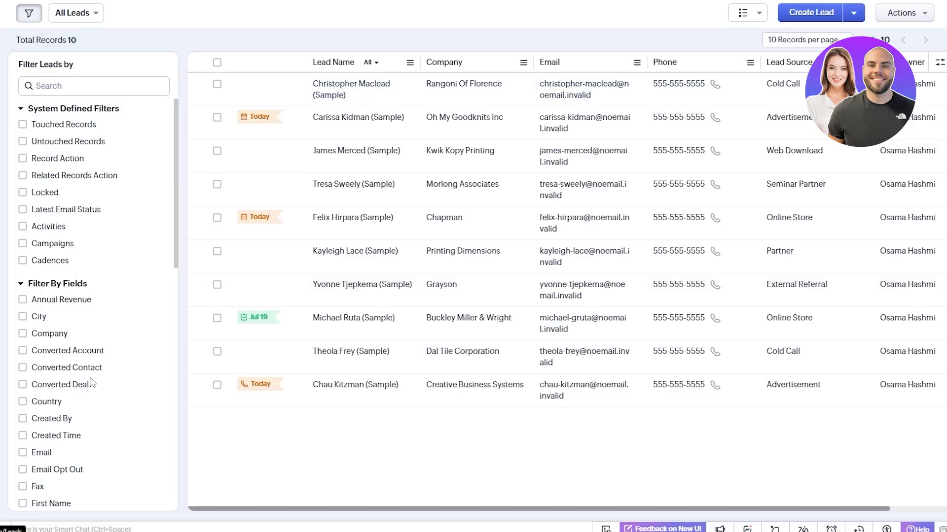
scroll(94, 382, "down", 7)
scroll(96, 384, "up", 7)
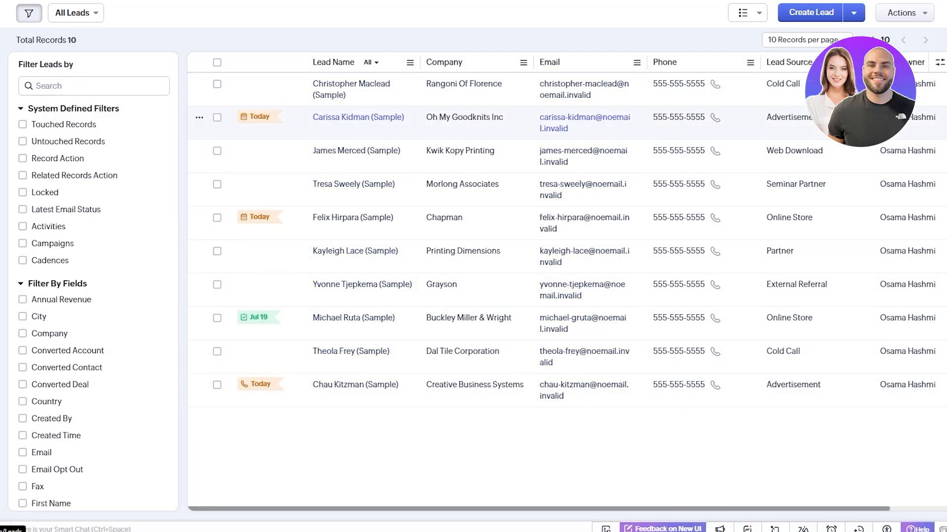
left_click(85, 13)
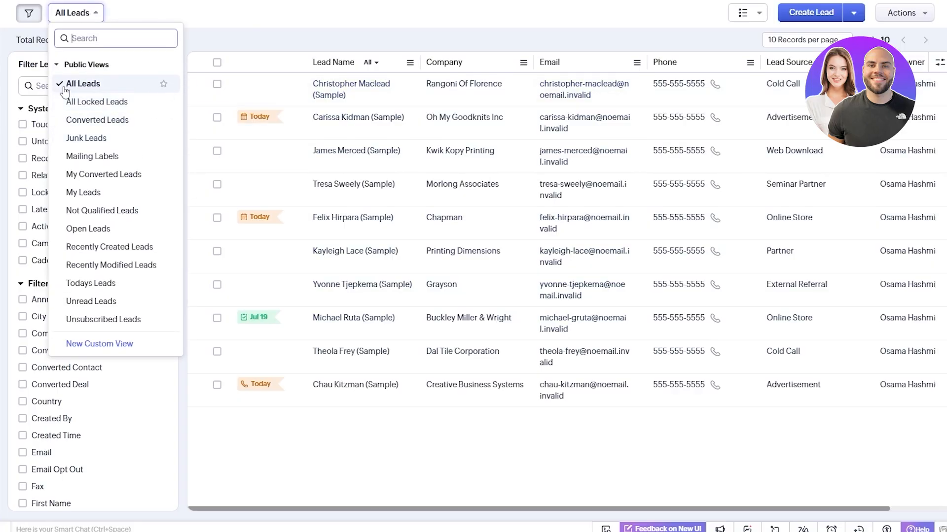
left_click(635, 13)
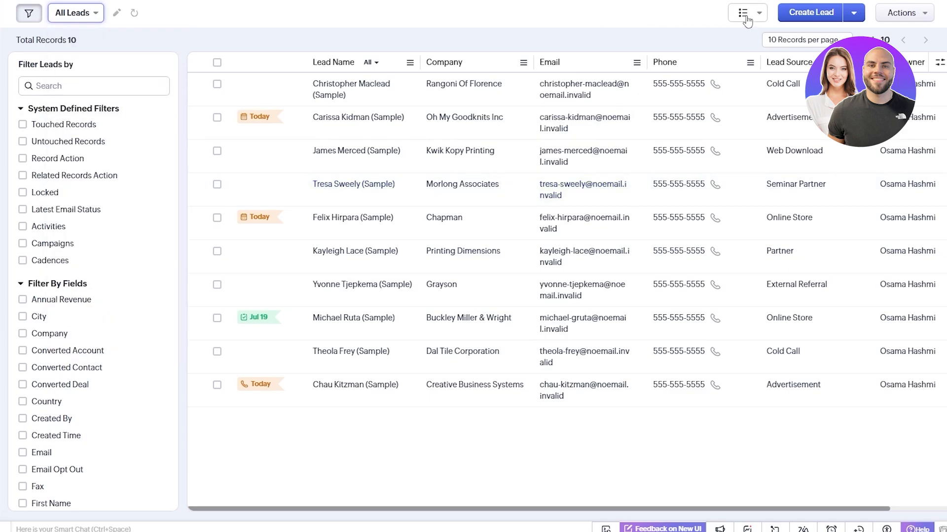
left_click(928, 18)
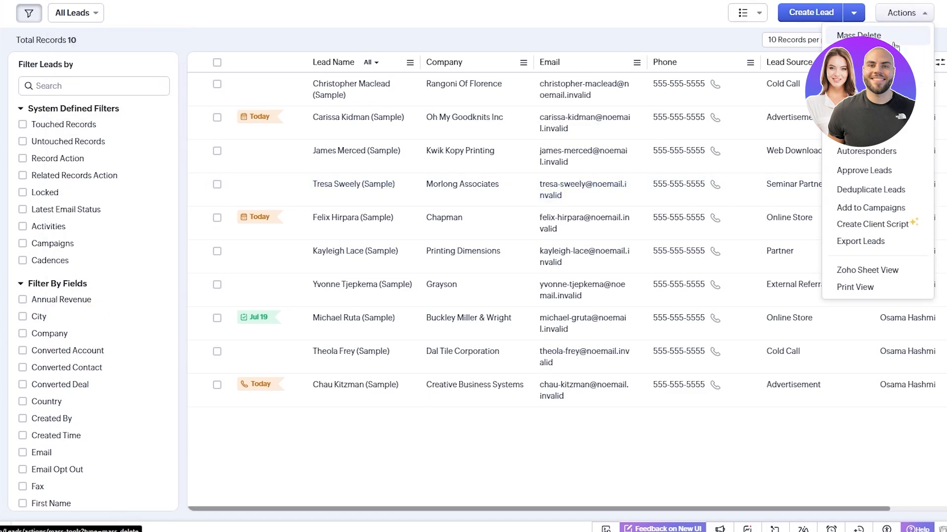
left_click(471, 8)
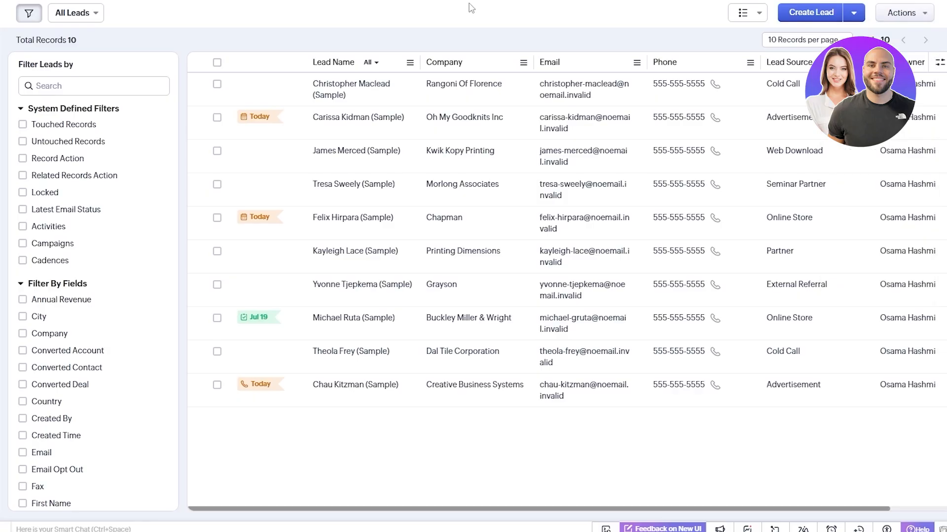
- View the Contacts and Accounts record lists and the deal stages in the Deals pipeline
left_click(71, 100)
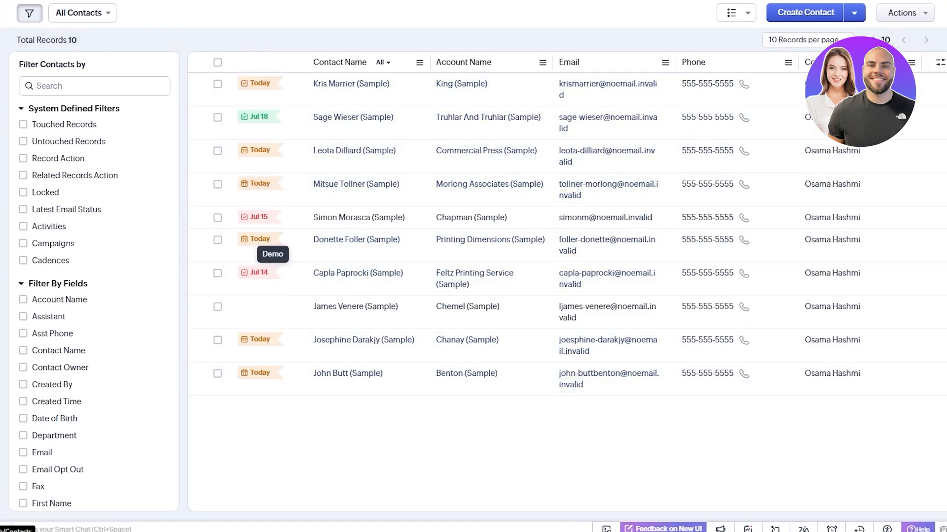
left_click(74, 112)
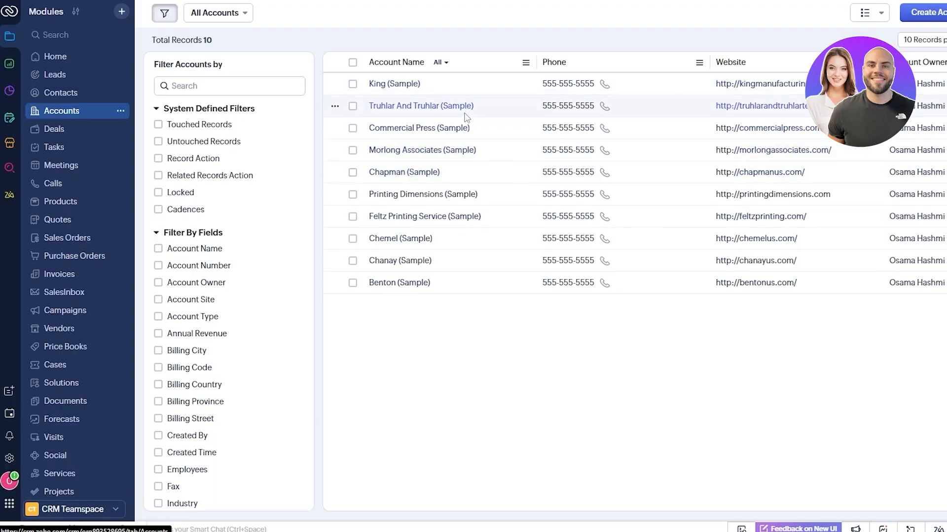
left_click(74, 134)
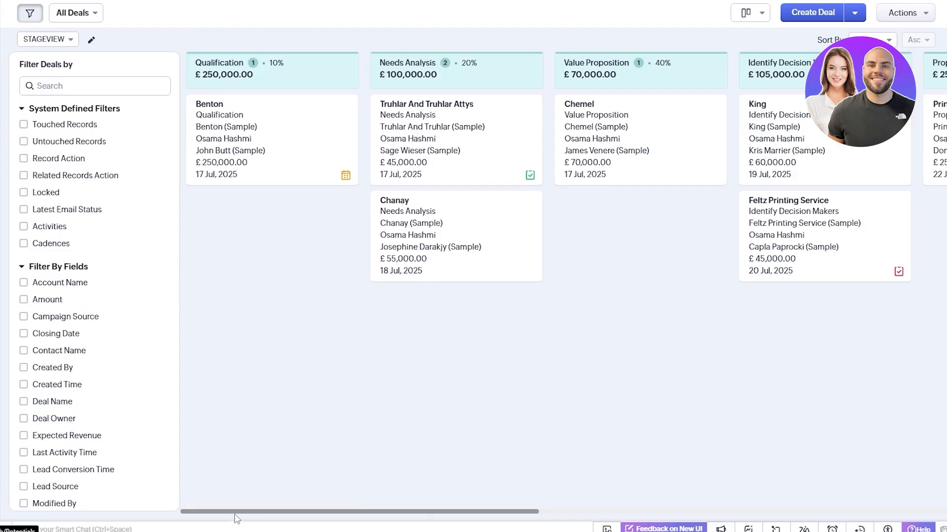
left_click_drag(238, 513, 214, 510)
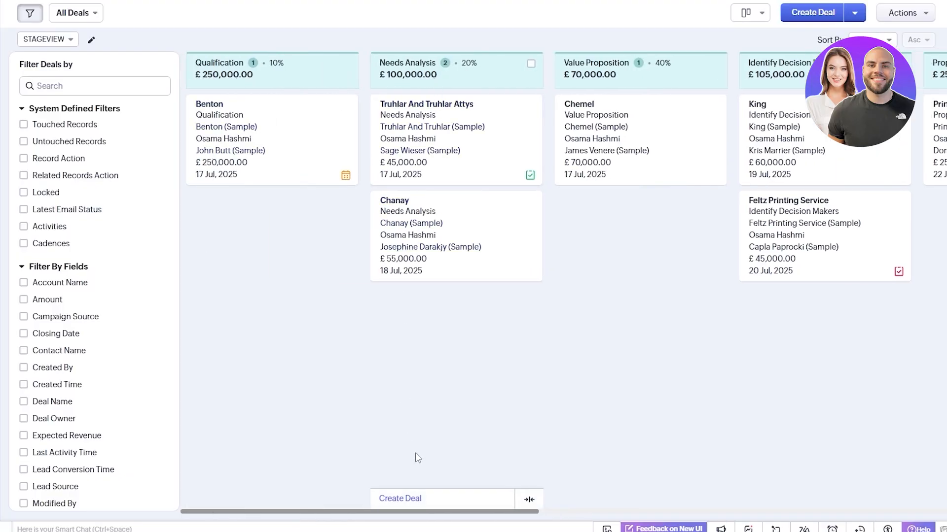
left_click_drag(415, 514, 363, 478)
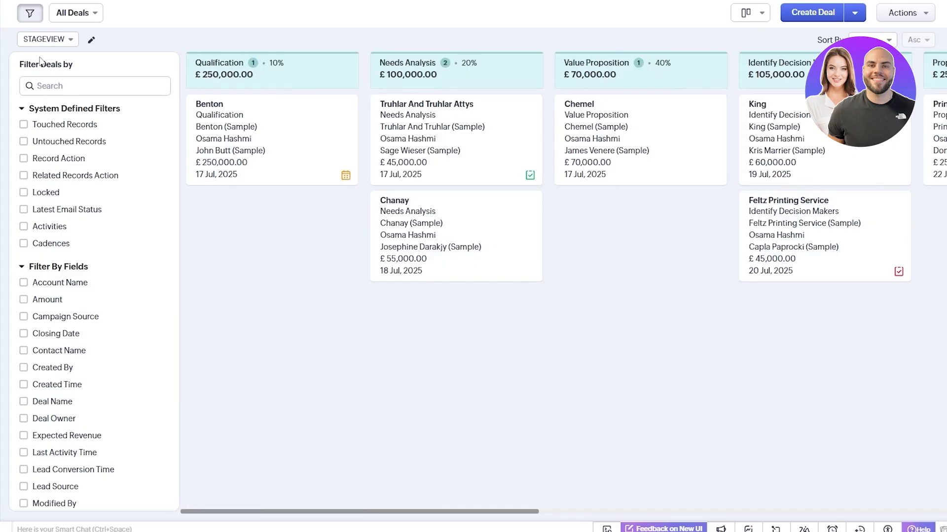
- Browse the Tasks, Meetings, Calls, Products and Quotes modules one after another
left_click(63, 153)
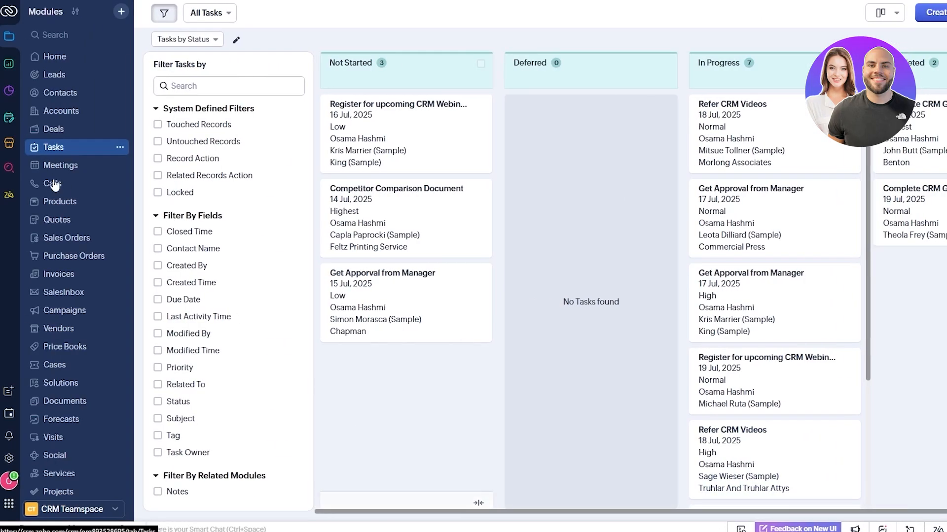
left_click(46, 167)
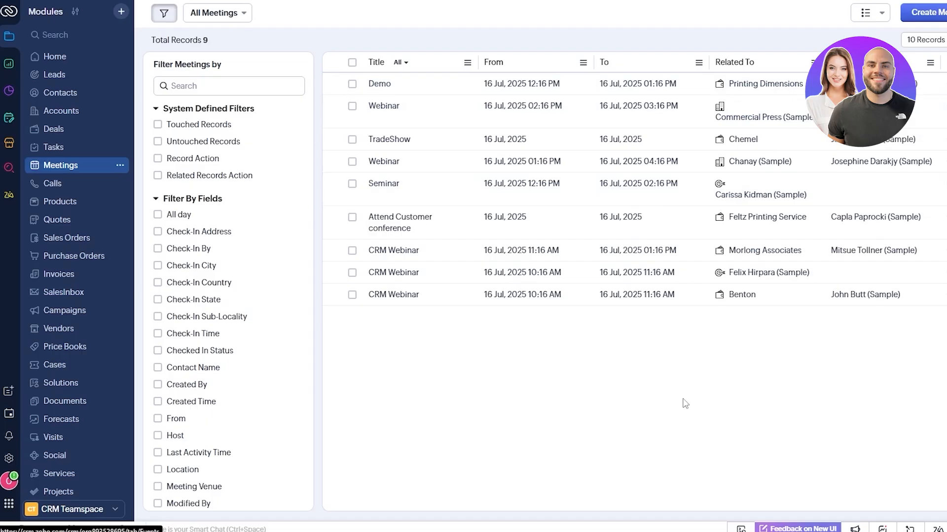
left_click(76, 192)
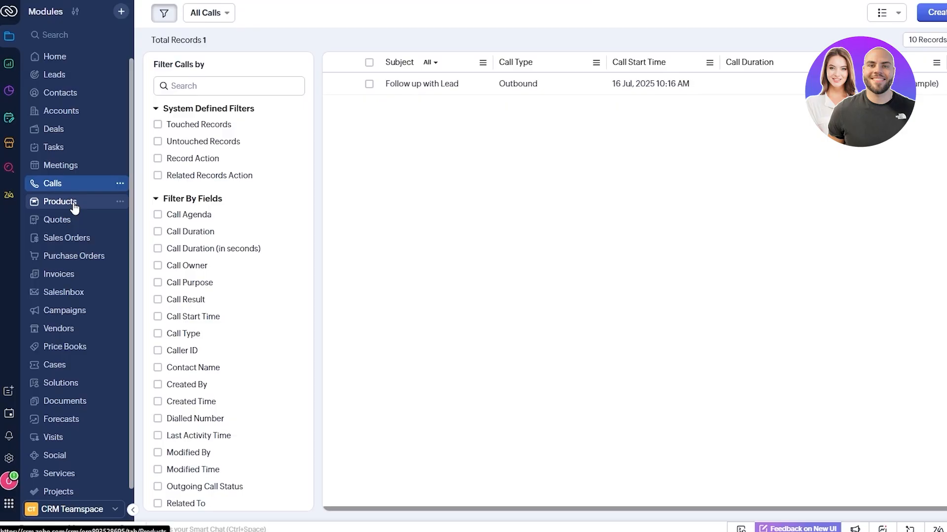
left_click(74, 206)
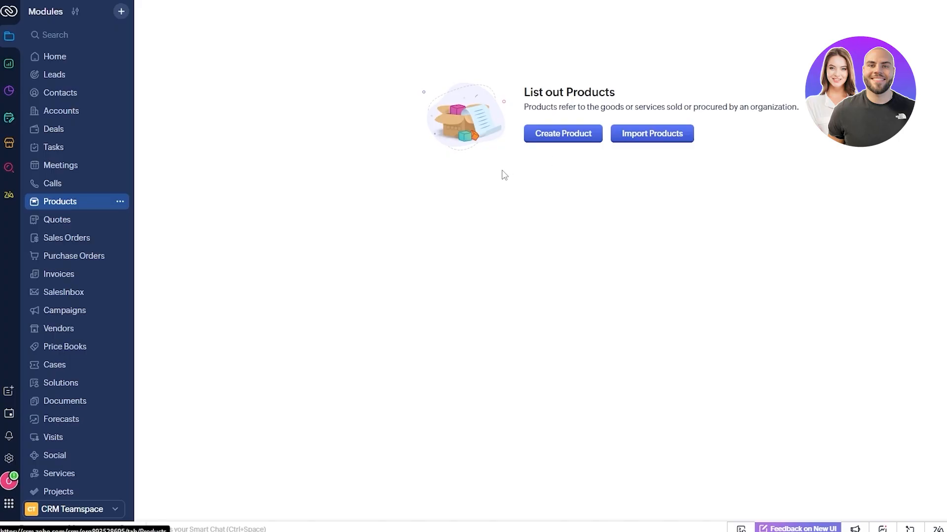
left_click(72, 224)
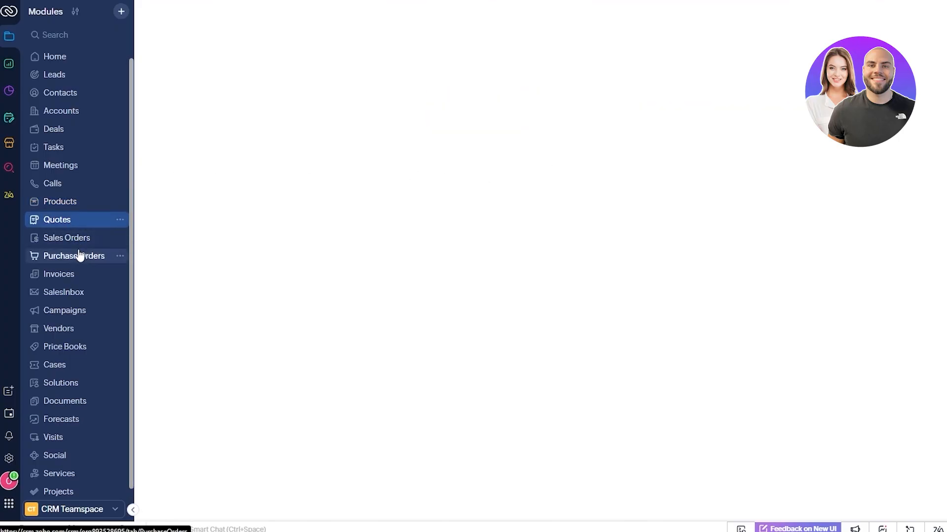
- View the Sales Orders module and return to the CRM home page
left_click(76, 245)
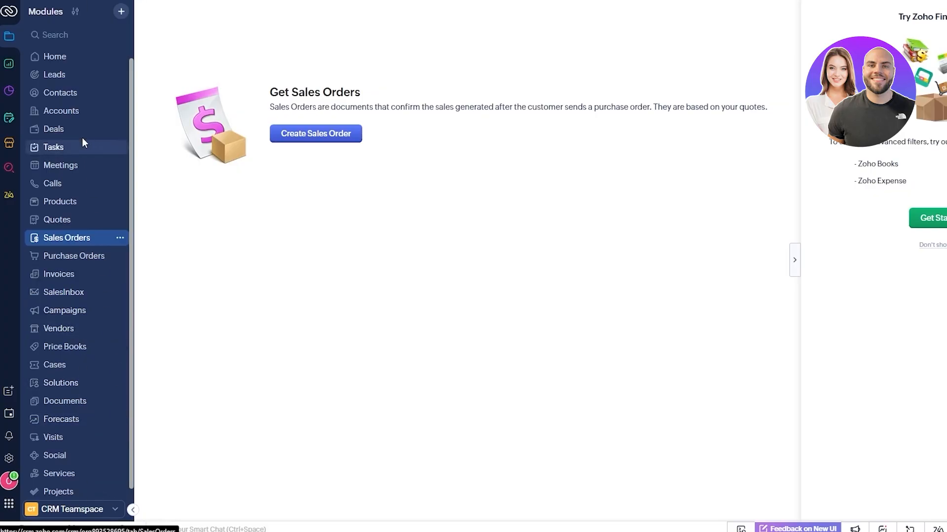
left_click(91, 56)
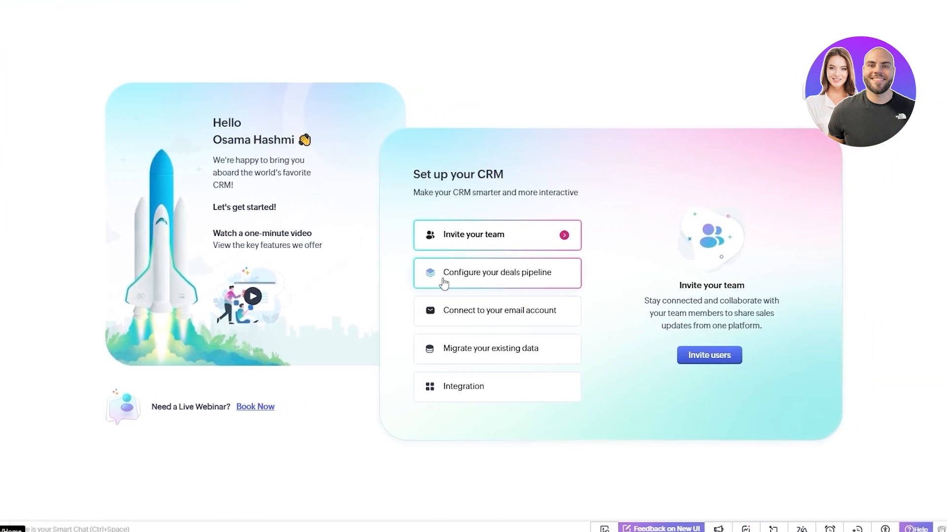
- Open the Manage Pipelines page from the deals pipeline item of the setup checklist and minimize the floating checklist
left_click(444, 282)
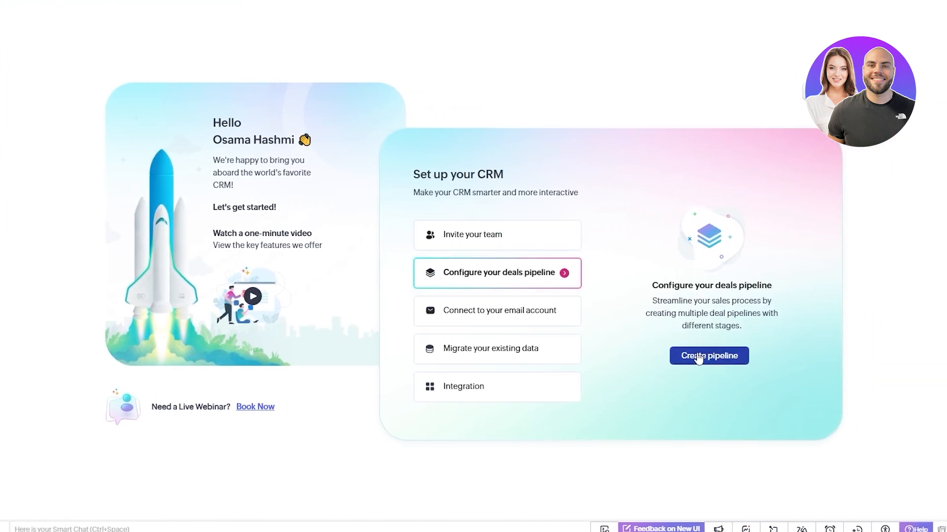
left_click(479, 275)
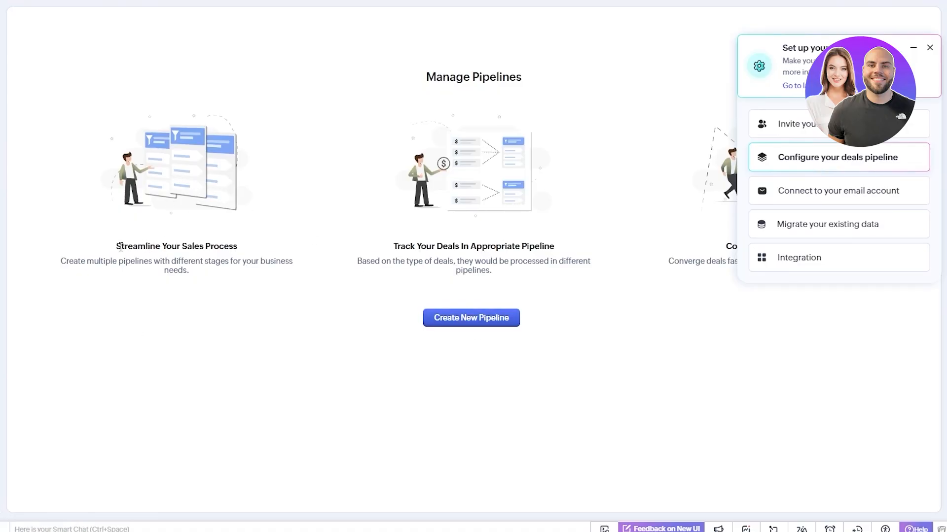
left_click_drag(120, 246, 236, 246)
left_click_drag(434, 247, 482, 246)
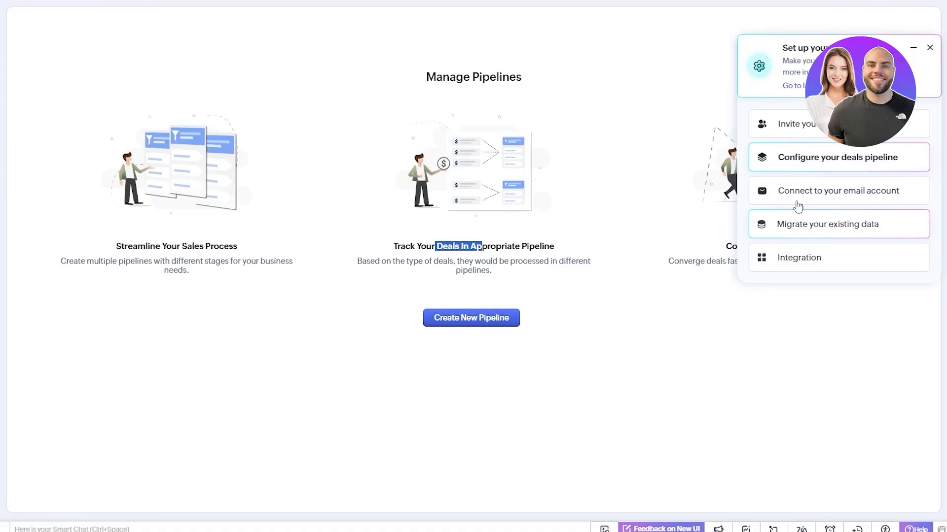
left_click(915, 50)
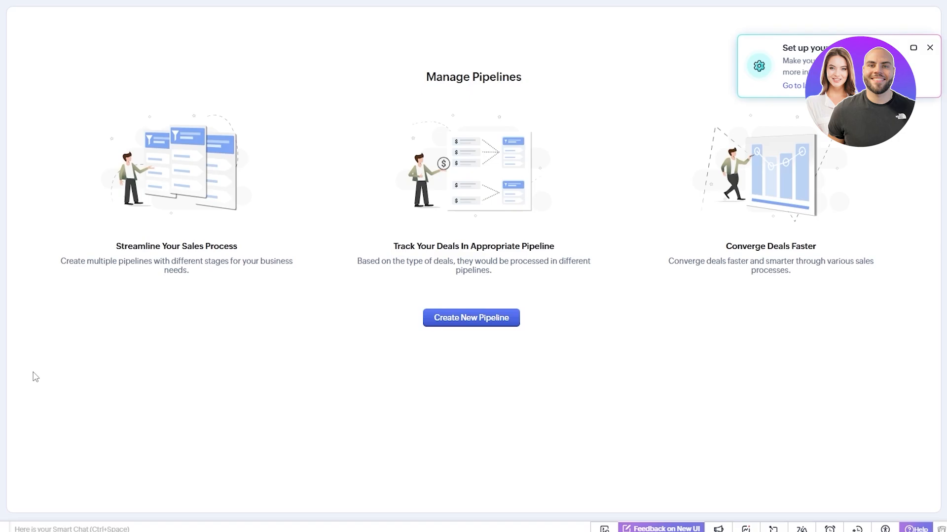
left_click_drag(117, 249, 151, 249)
- Start a new deals pipeline named Shoes with the Standard layout
left_click(495, 319)
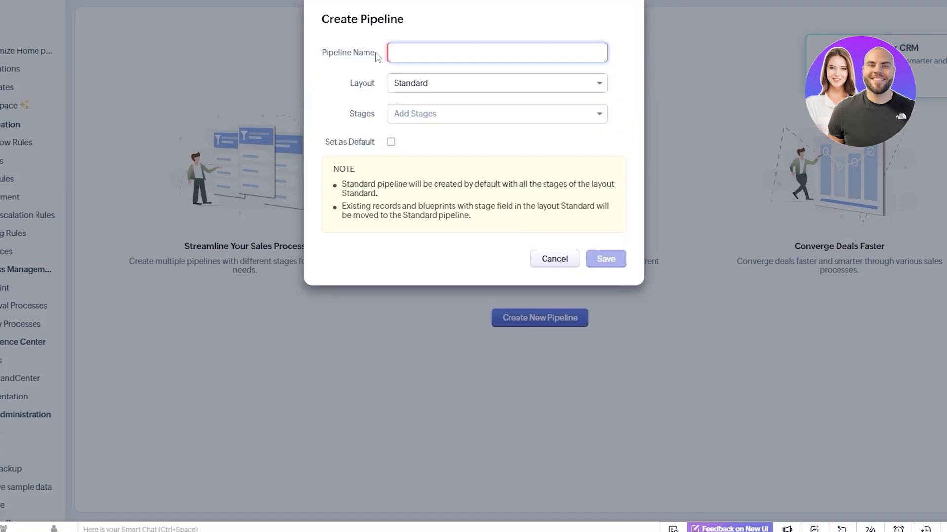
left_click_drag(268, 49, 319, 52)
left_click(391, 54)
type("Shoes")
left_click(434, 84)
left_click(429, 101)
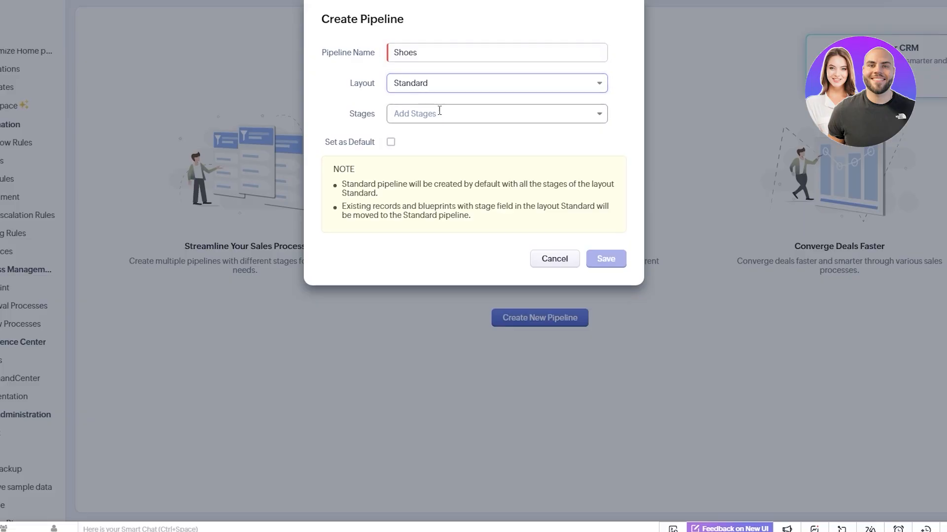
- Add the stages Qualification, Proposal/Price Quote, Negotiation/Review, Closed Won, Closed Lost and Closed Lost to Competition to the Shoes pipeline
left_click(423, 115)
left_click(350, 119)
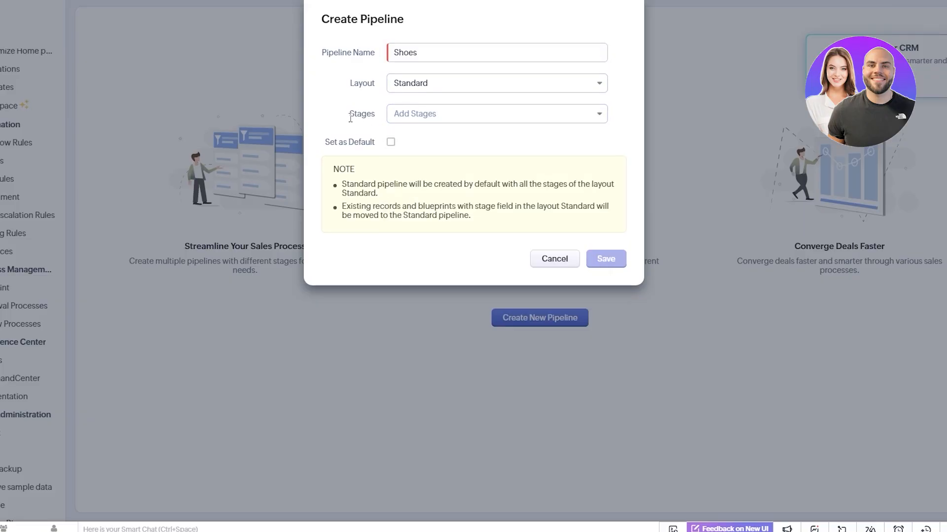
left_click(393, 118)
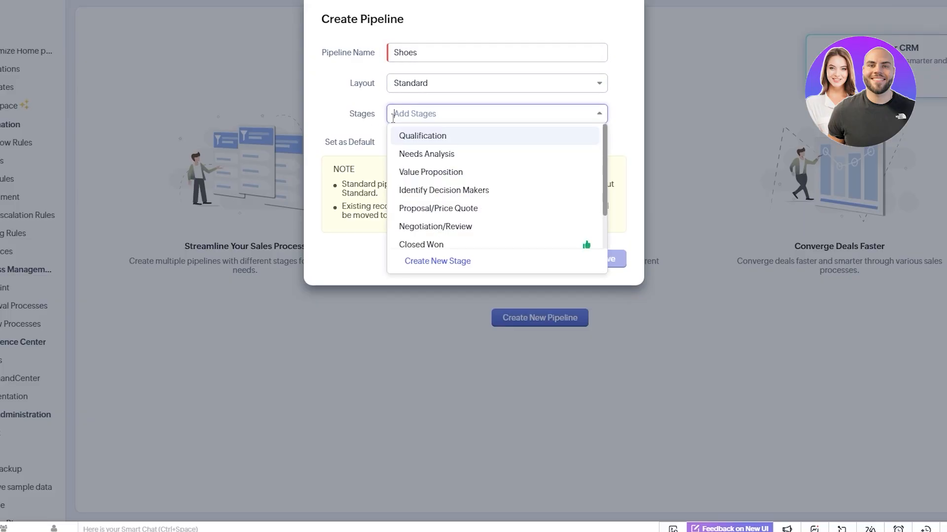
scroll(443, 146, "down", 2)
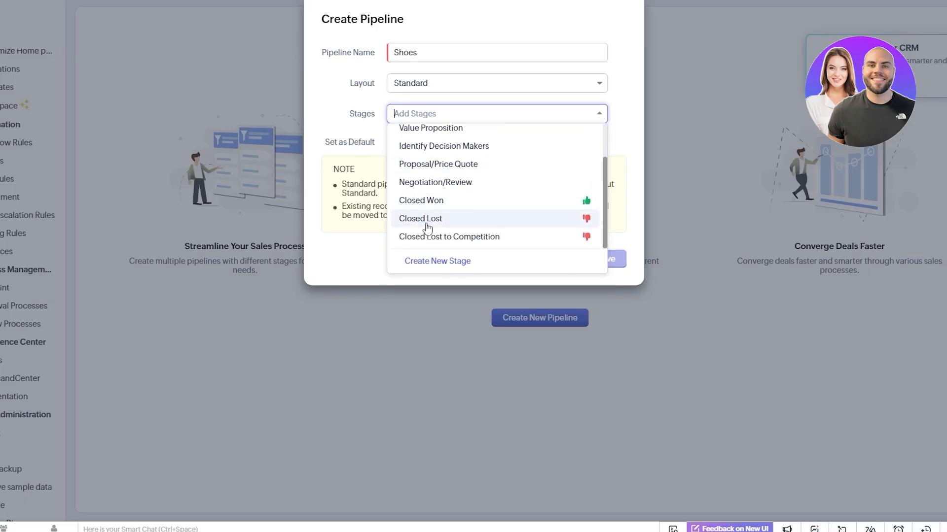
scroll(444, 197, "up", 2)
left_click(445, 138)
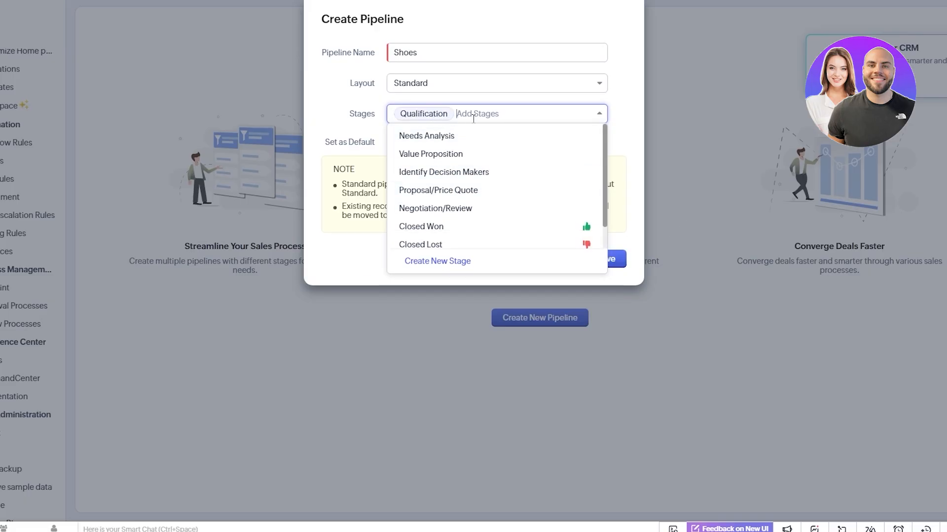
left_click(463, 193)
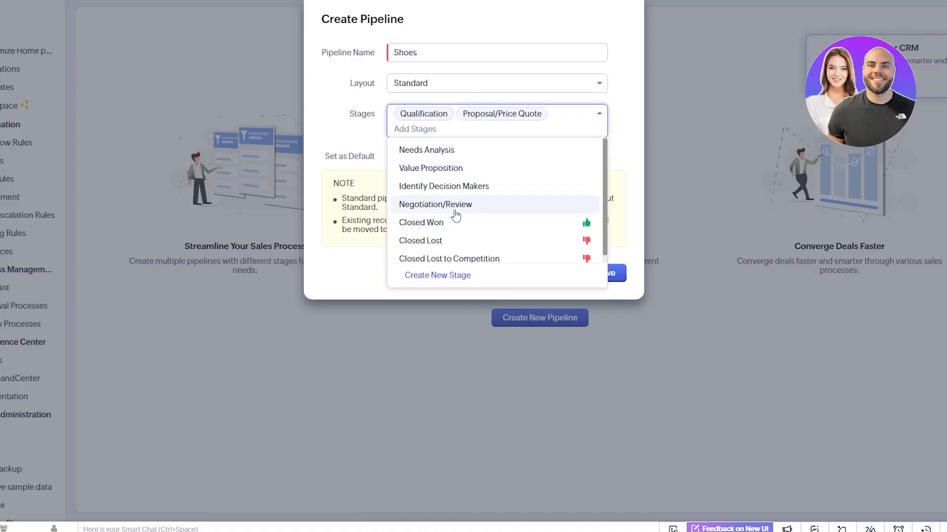
left_click(456, 207)
left_click(456, 207)
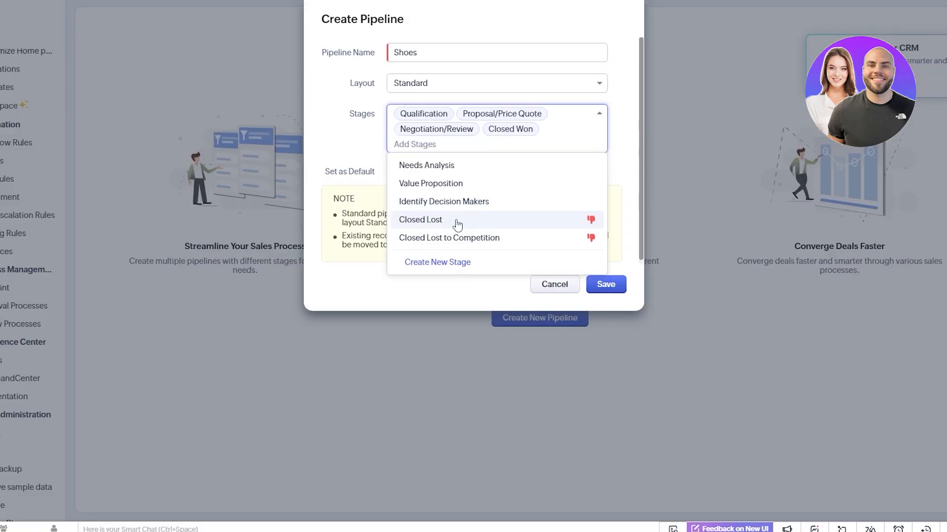
left_click(455, 224)
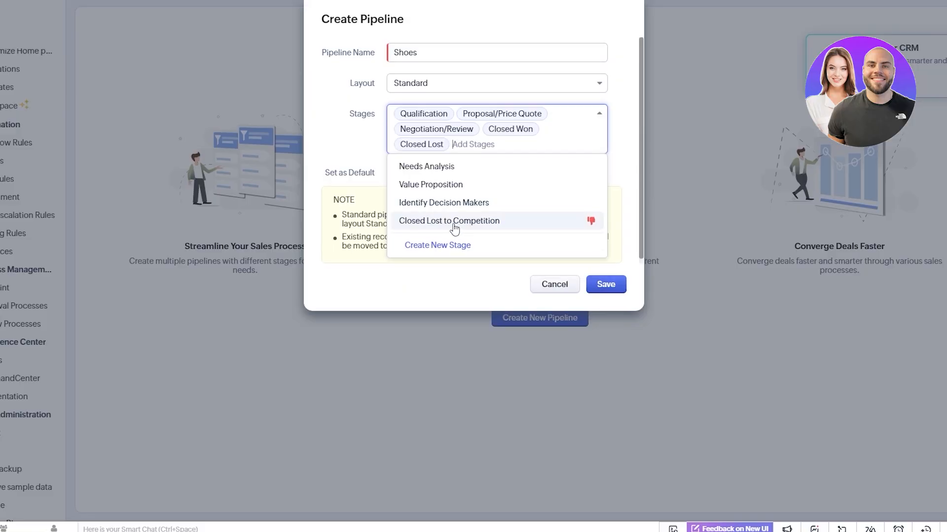
left_click(455, 222)
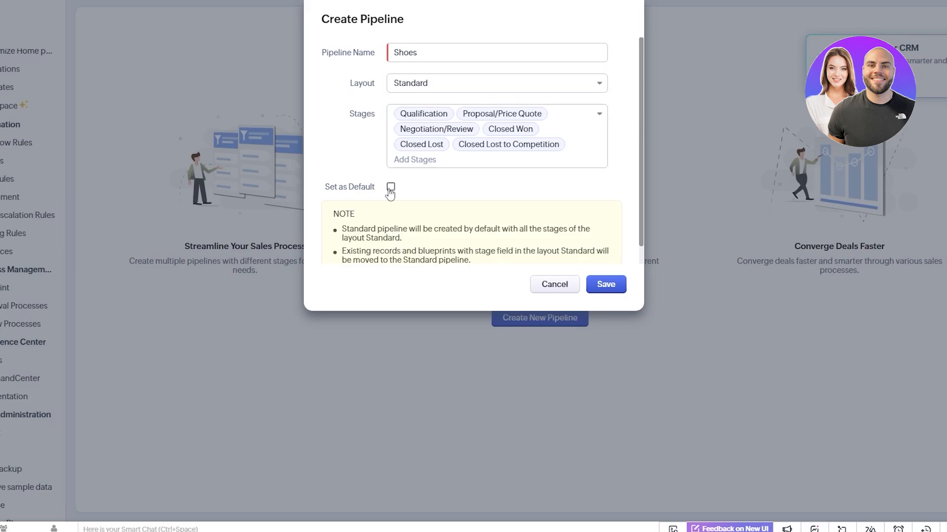
- Save the Shoes pipeline without making it the default and close the confirmation dialog
scroll(491, 224, "down", 1)
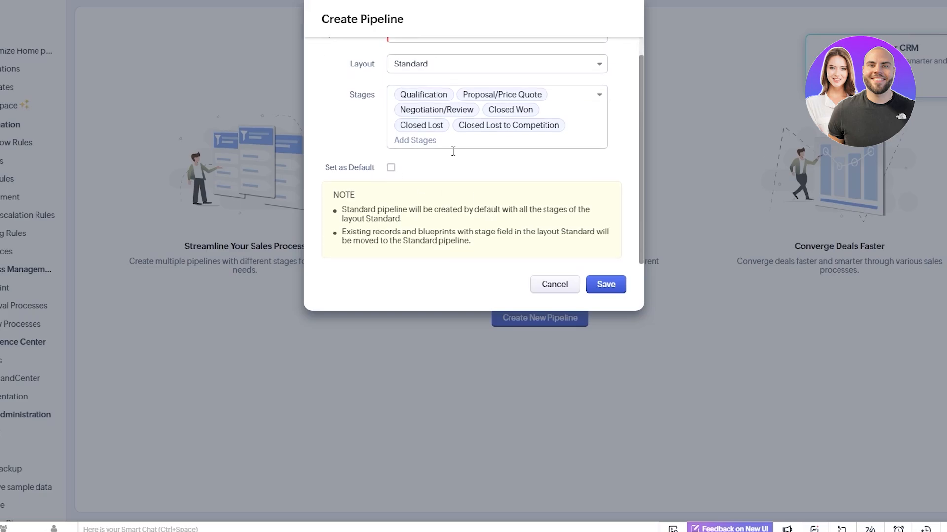
scroll(453, 152, "up", 1)
left_click(606, 284)
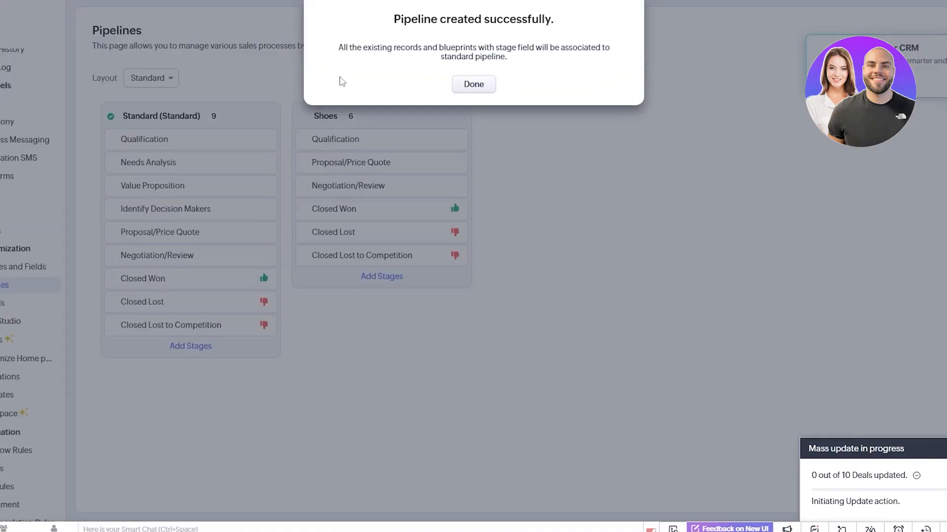
left_click(473, 85)
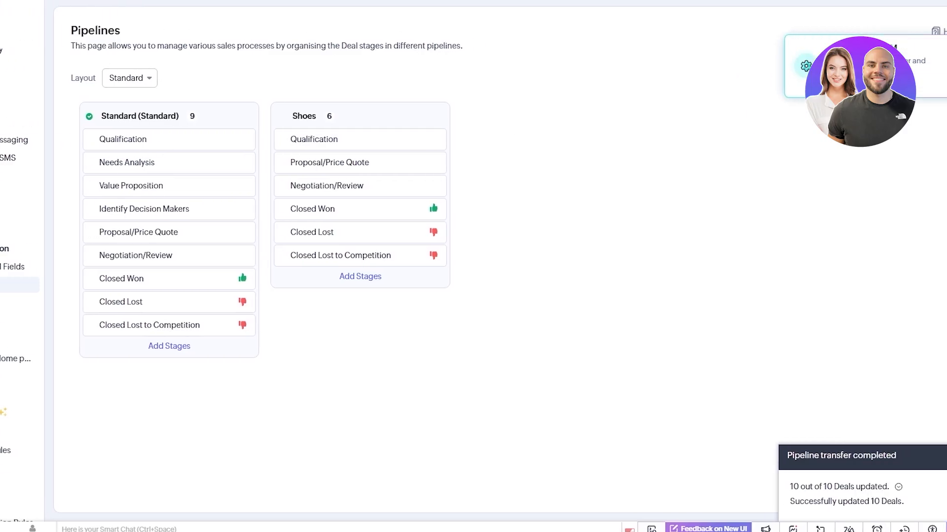
- Close the floating setup checklist and go back from the pipeline settings to the modules home page
left_click(925, 50)
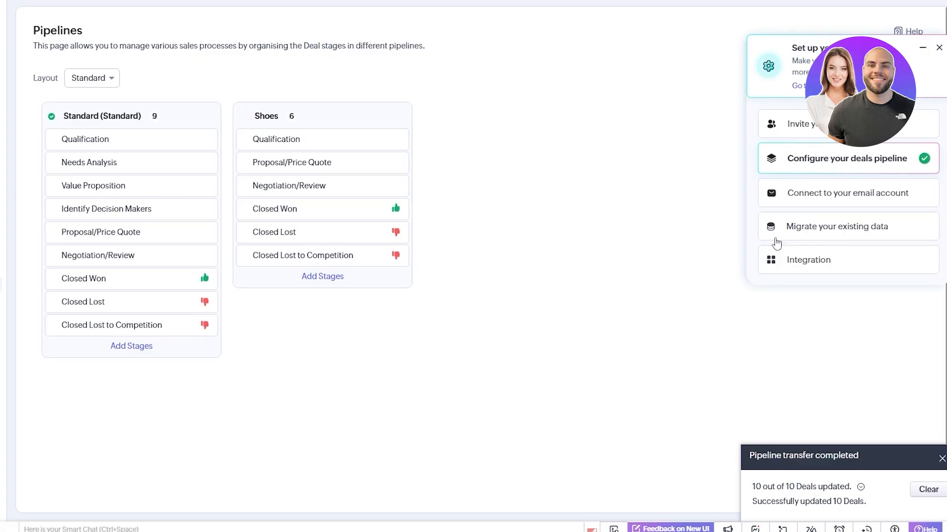
left_click(940, 49)
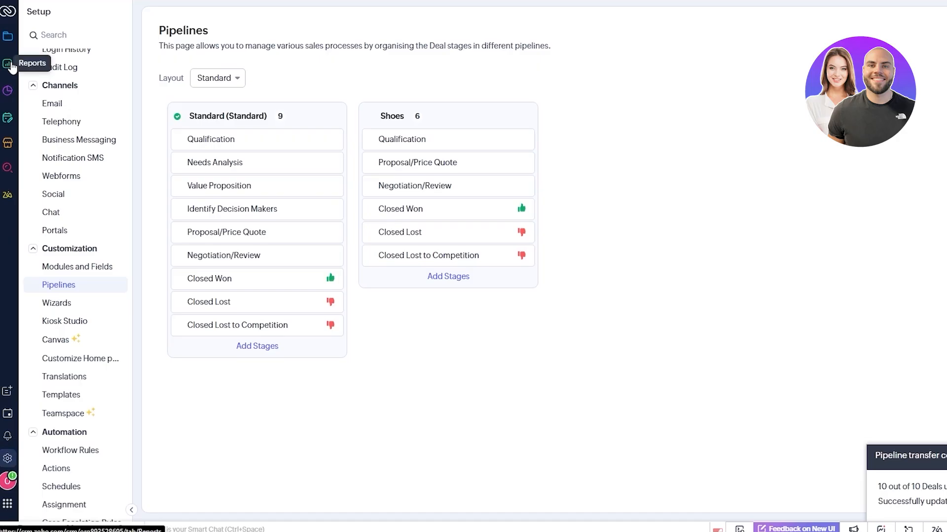
left_click(7, 33)
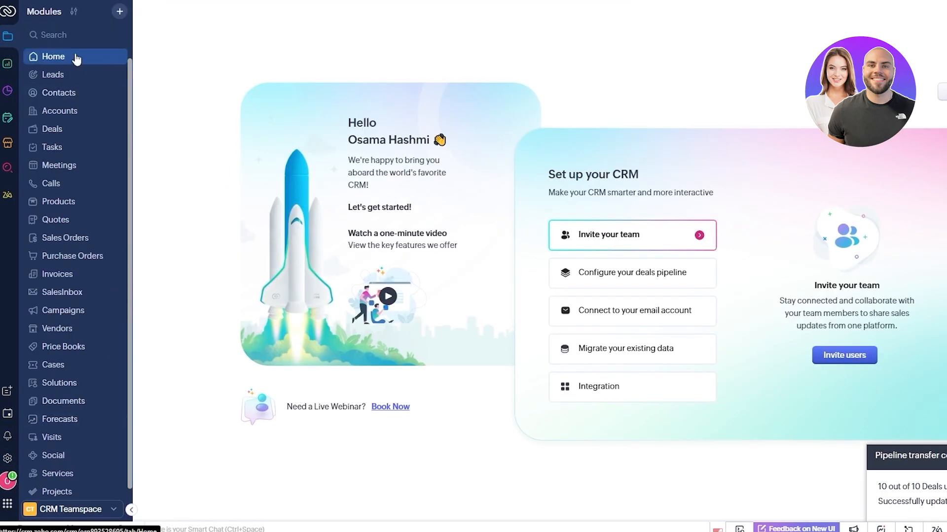
scroll(63, 312, "down", 1)
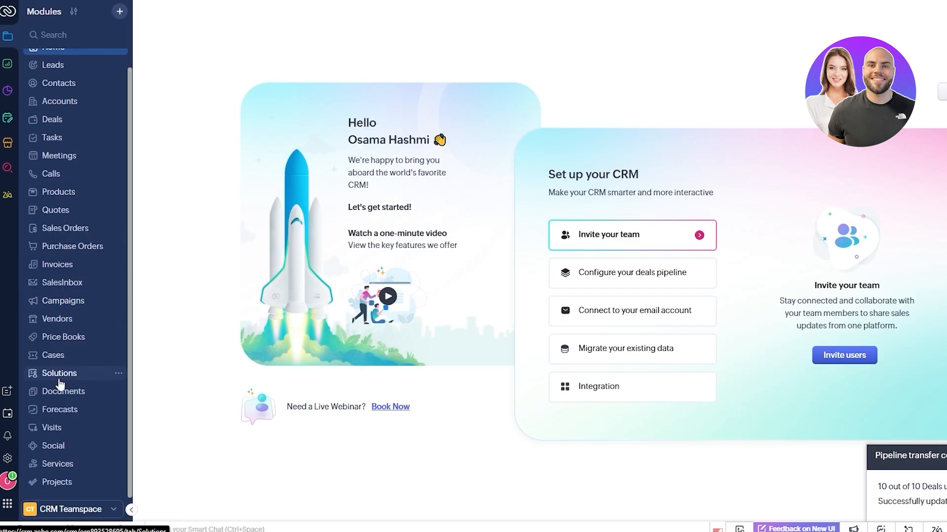
scroll(64, 380, "up", 1)
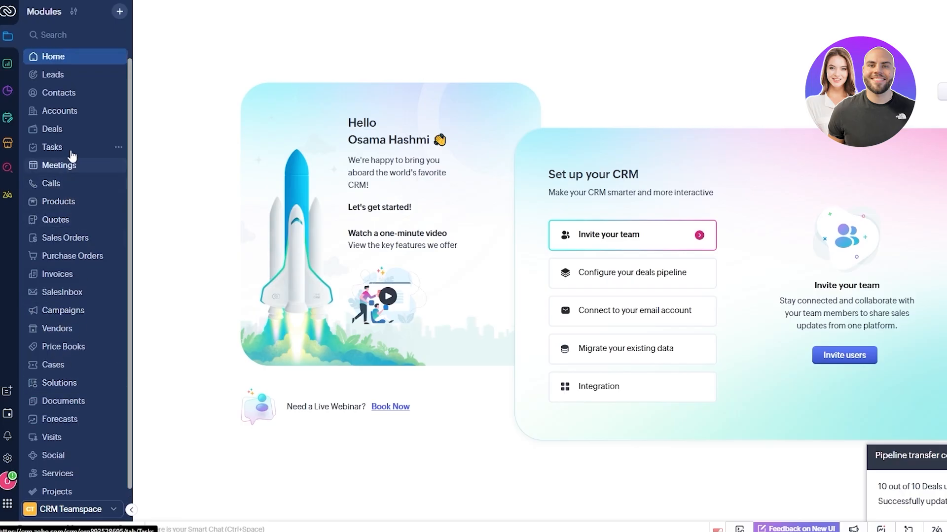
- Open the Leads module and dismiss the pipeline transfer notification
left_click(63, 75)
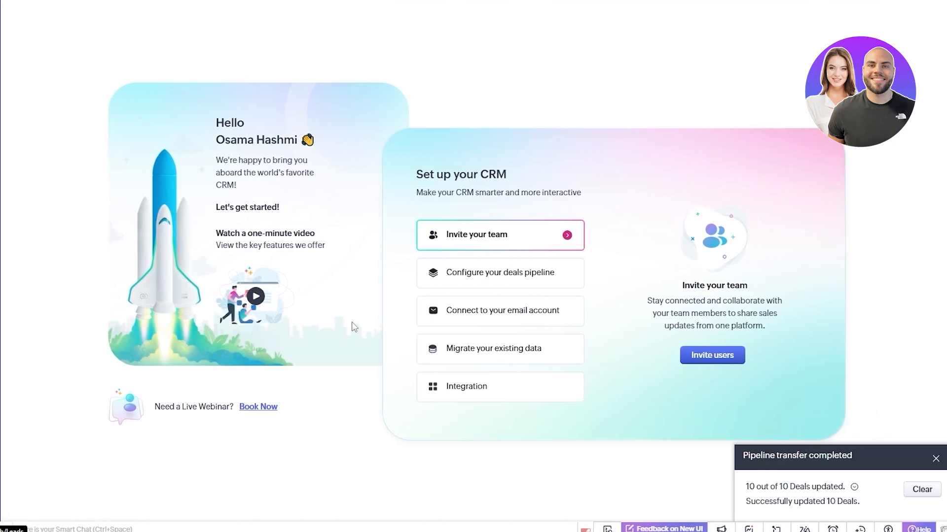
key("ctrl+a")
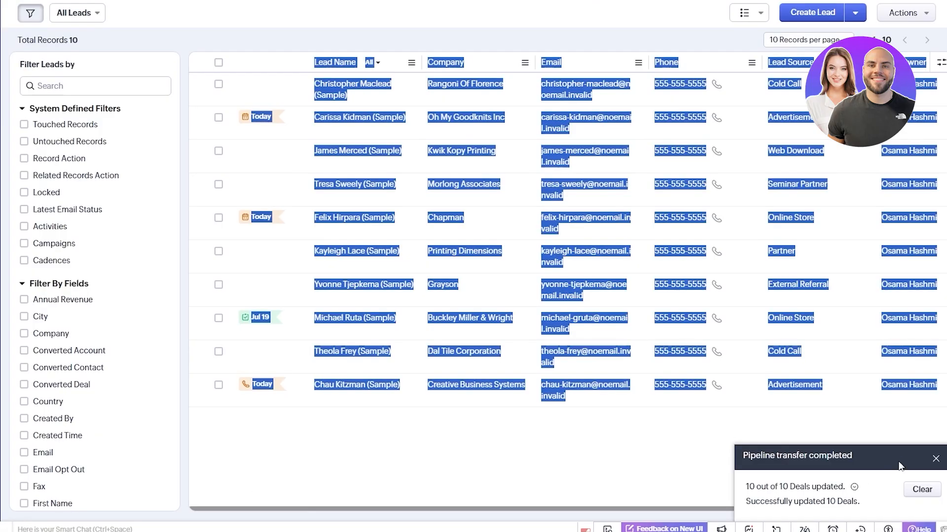
left_click(936, 459)
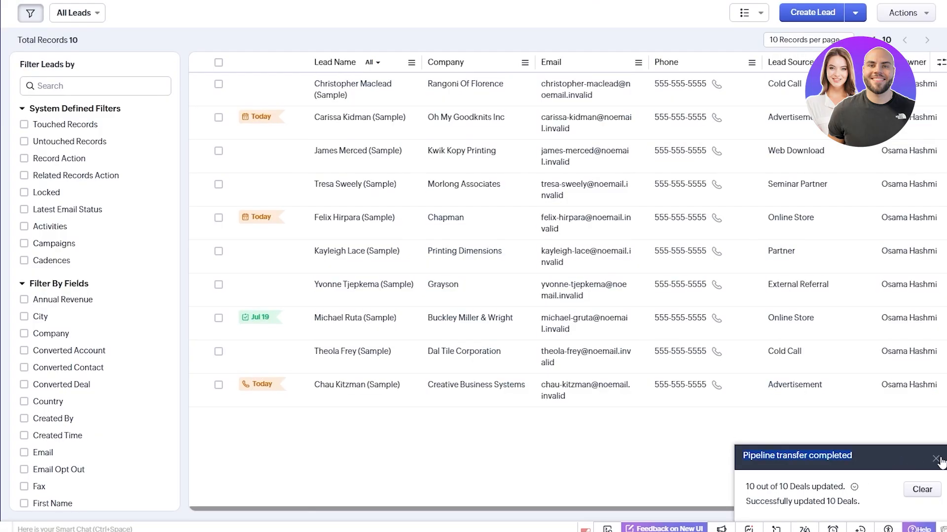
left_click(817, 40)
- Open the Kanban view settings for leads and examine the Kanban View Name, Categorize By and Aggregate By options
left_click(754, 15)
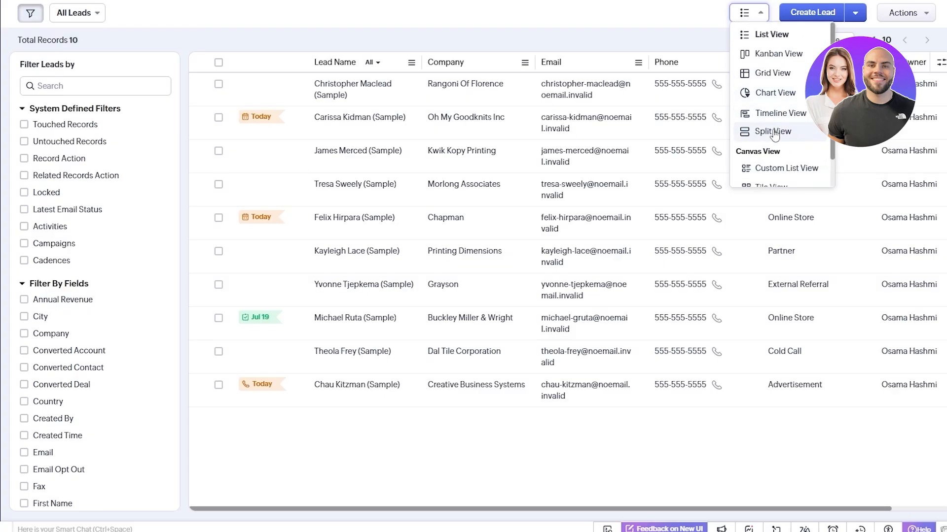
left_click(782, 59)
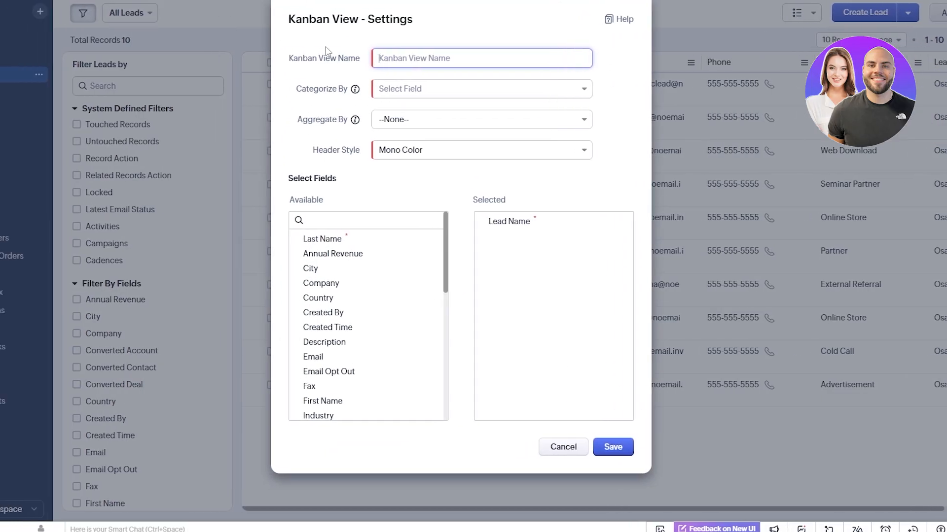
left_click_drag(285, 58, 363, 58)
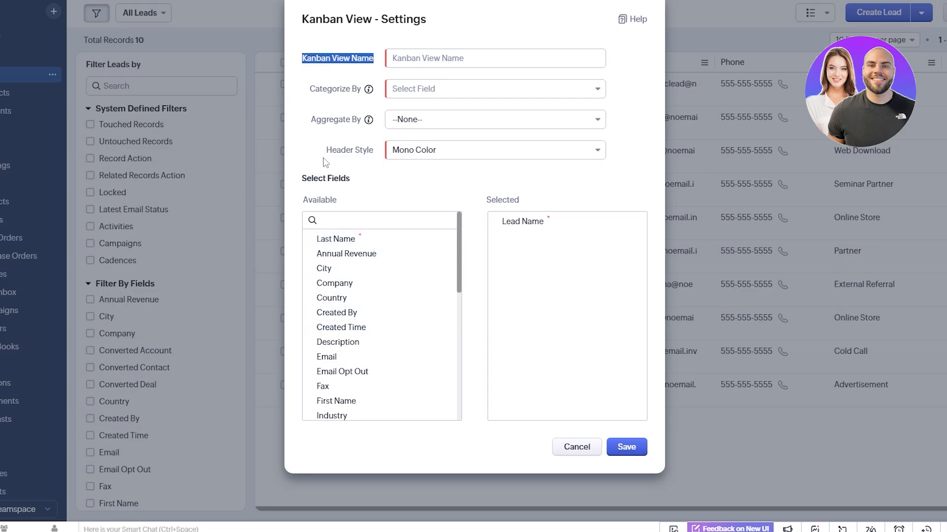
left_click_drag(317, 94, 365, 90)
left_click(482, 93)
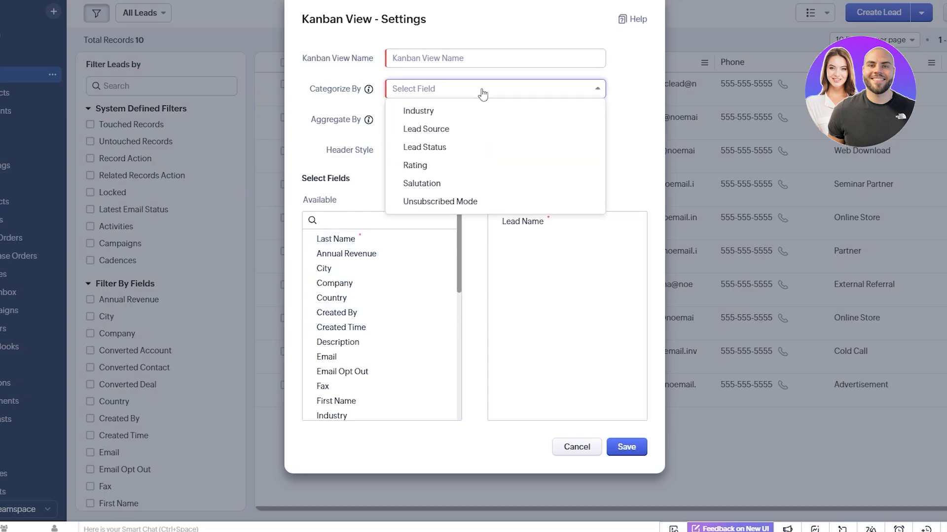
left_click(483, 94)
left_click_drag(316, 119, 350, 121)
left_click(420, 119)
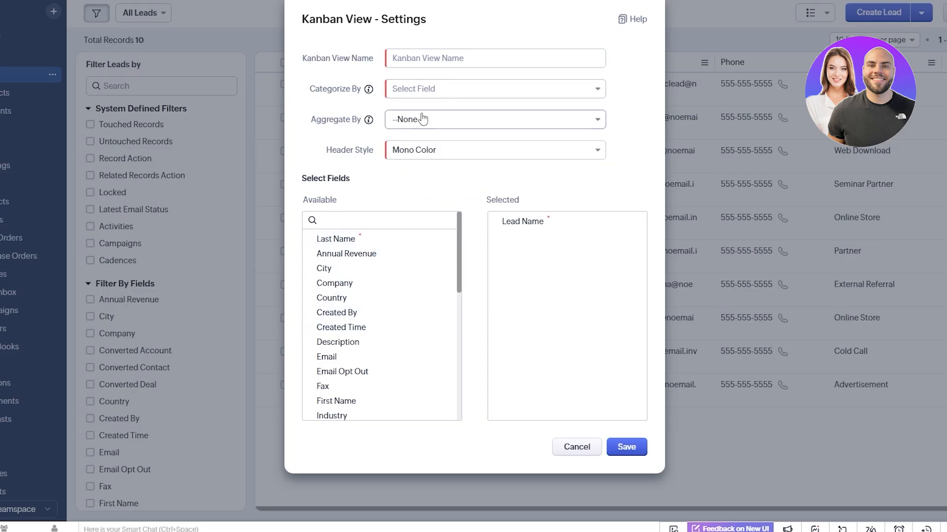
- Examine the Header Style and the available fields in the Kanban view settings, and cancel without saving
left_click(344, 160)
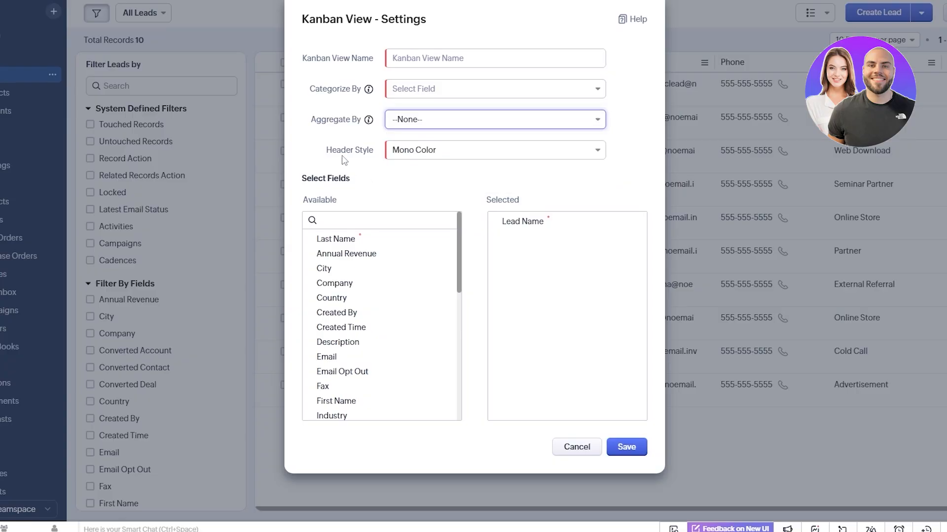
left_click_drag(329, 149, 347, 149)
left_click(416, 149)
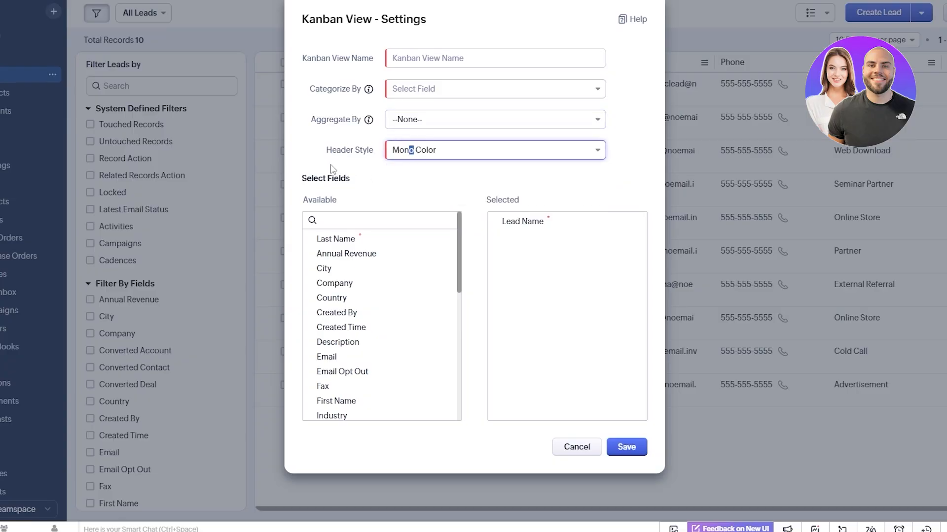
left_click(423, 218)
scroll(412, 395, "down", 5)
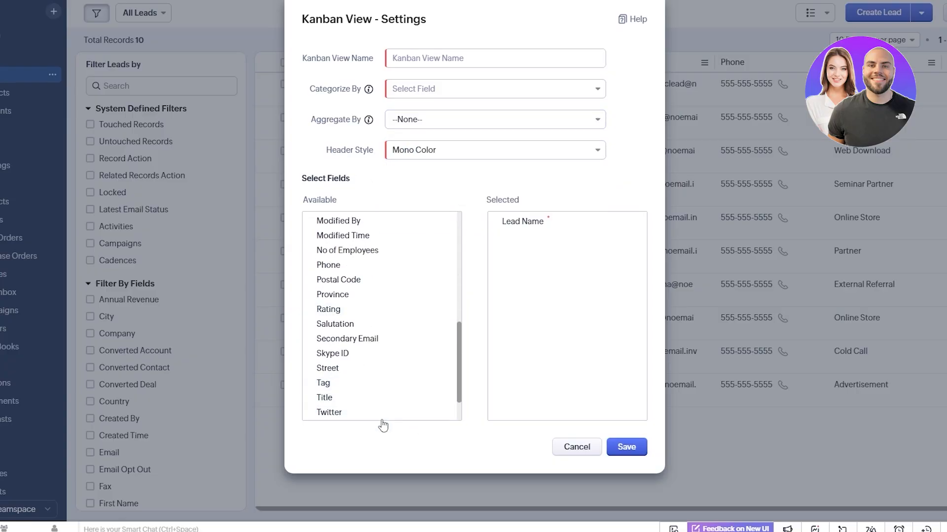
scroll(383, 414, "up", 5)
left_click(575, 447)
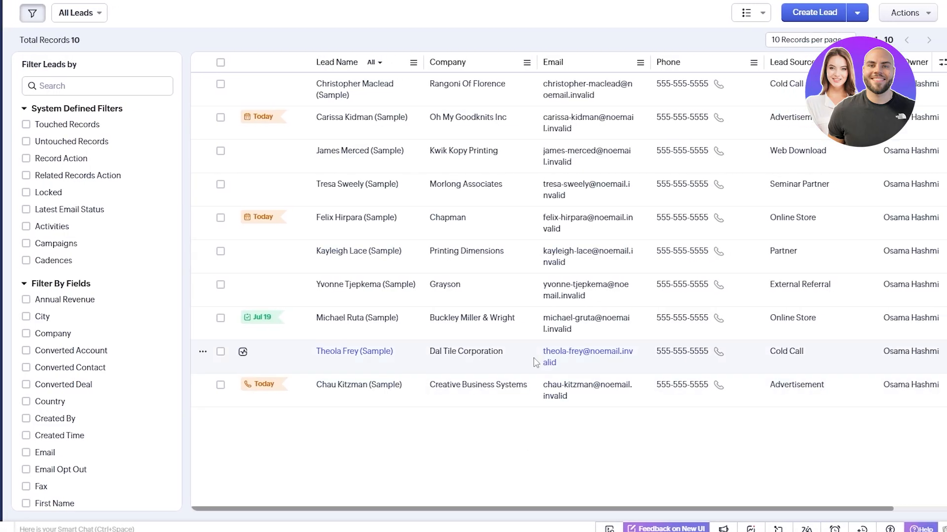
- Open the Deals module and look through the stages on its board for all pipelines
left_click(748, 12)
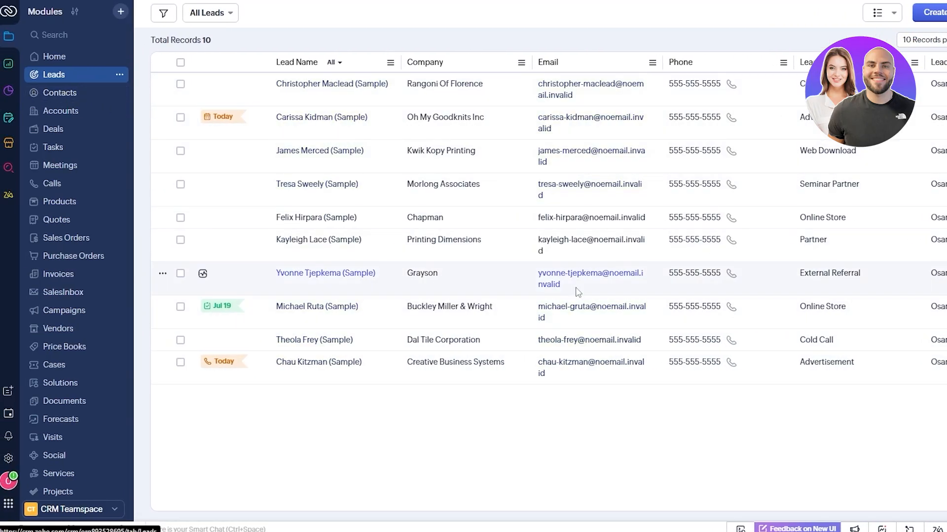
left_click(83, 140)
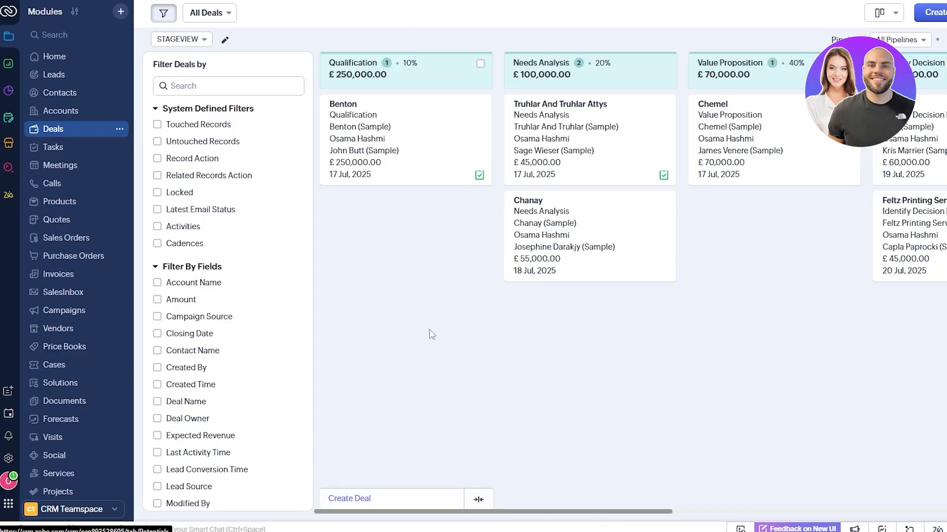
left_click_drag(353, 512, 419, 514)
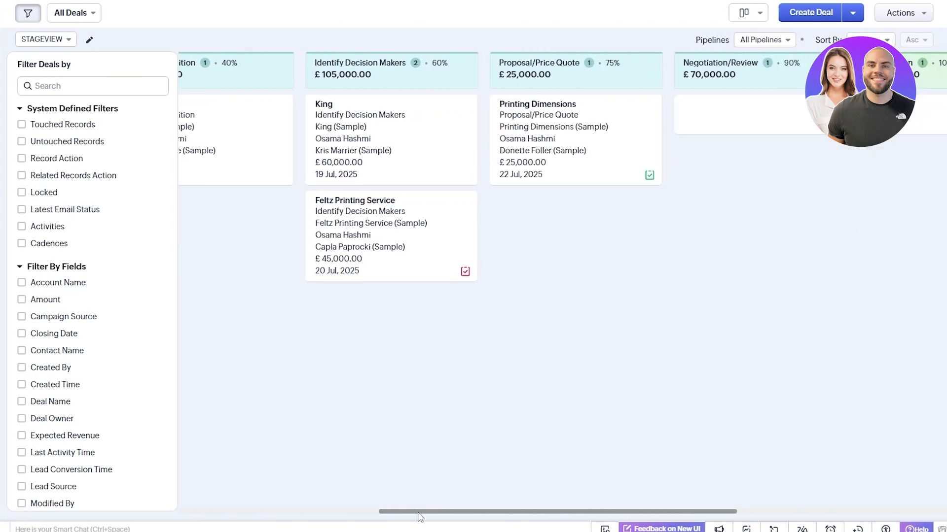
- Show the Shoes pipeline on the deals board, look through its stages, and switch to the Standard (Standard) pipeline
left_click(767, 40)
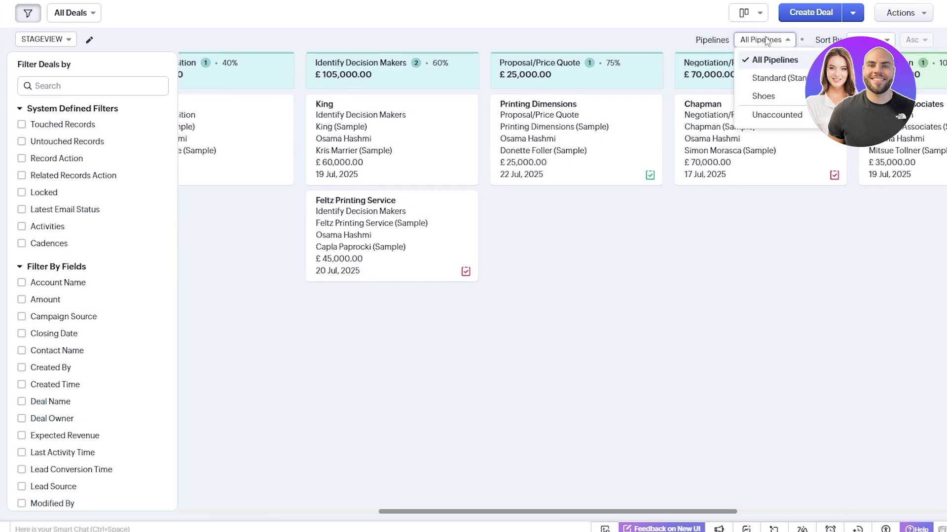
left_click(777, 104)
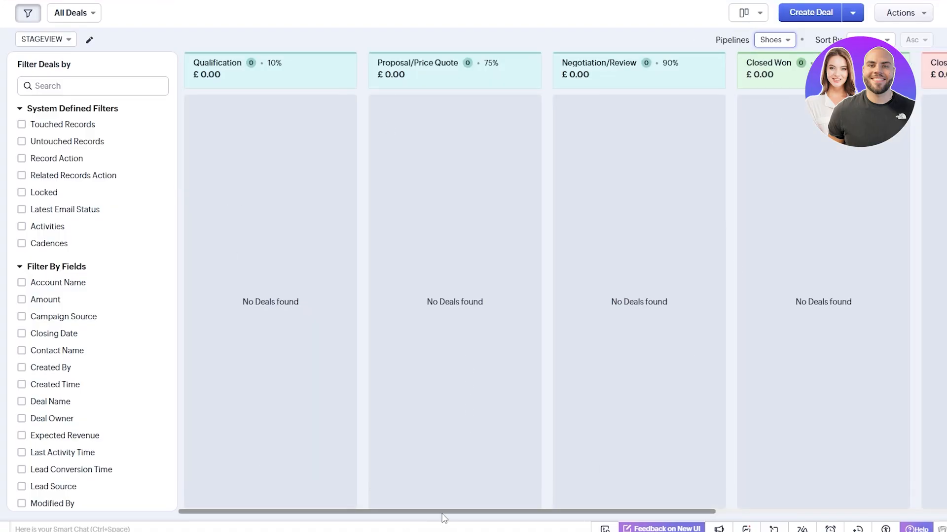
left_click_drag(446, 516, 581, 501)
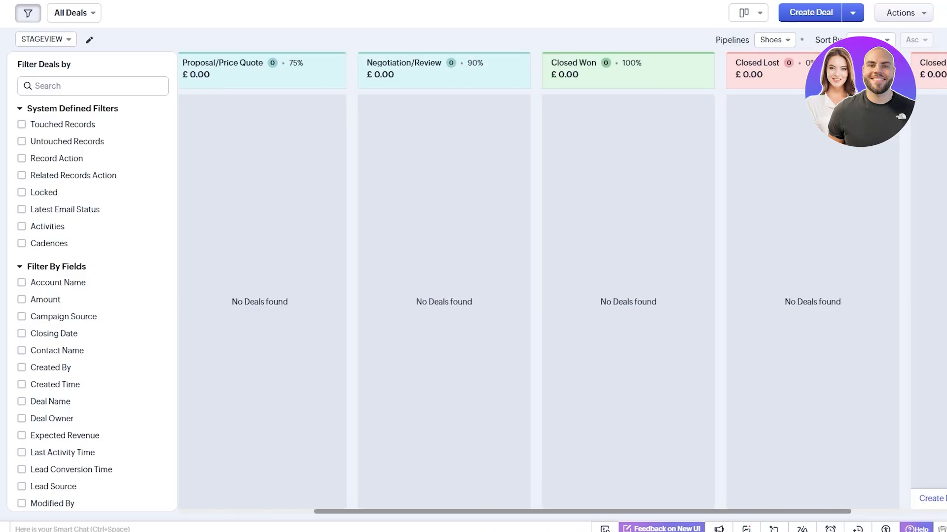
left_click(771, 40)
left_click(777, 78)
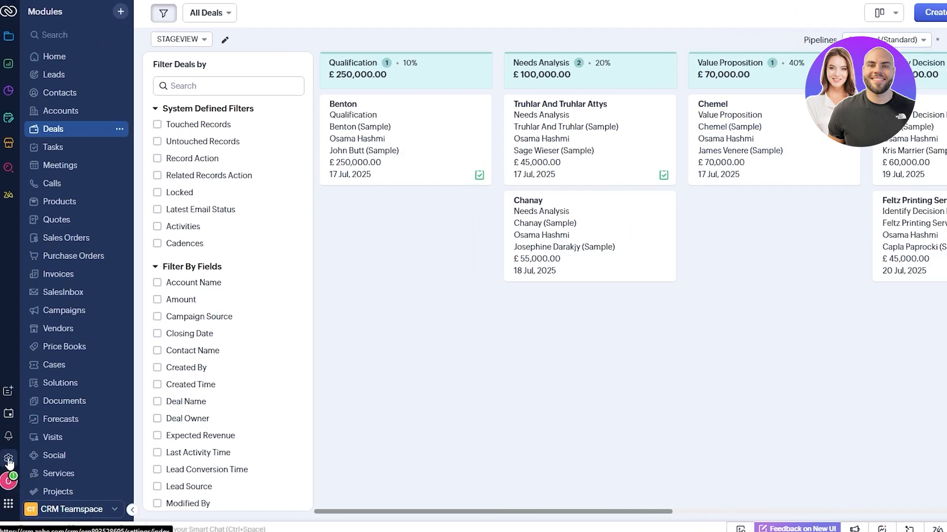
- Review the pipelines and customization options in the setup pages and return to the Deals module
left_click(9, 461)
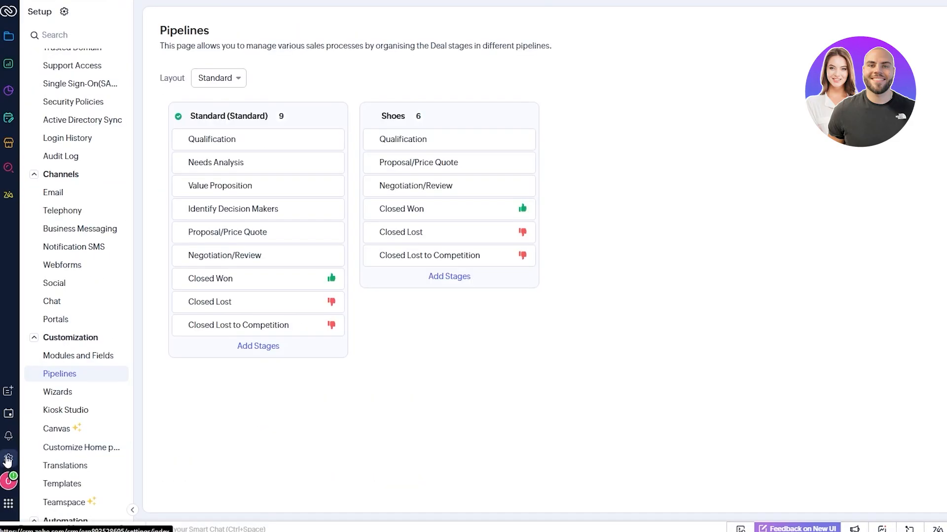
scroll(64, 378, "up", 2)
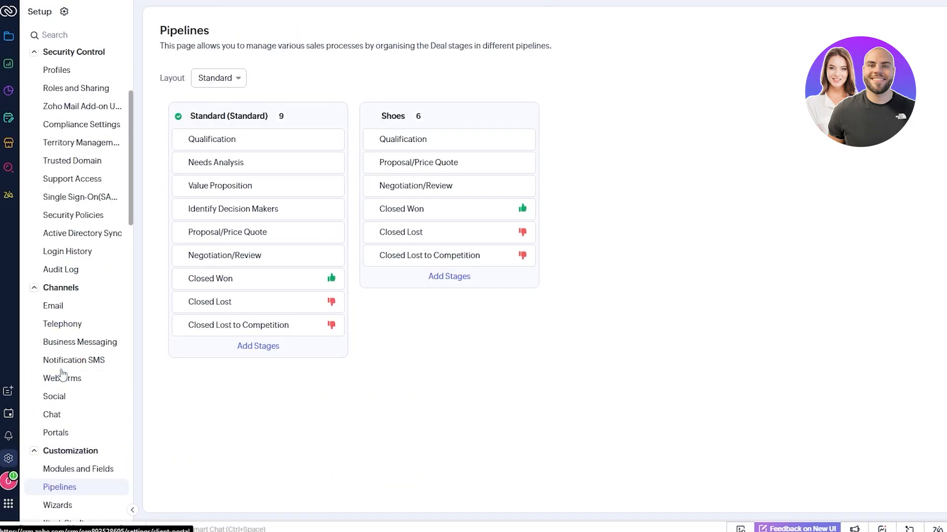
scroll(62, 375, "down", 6)
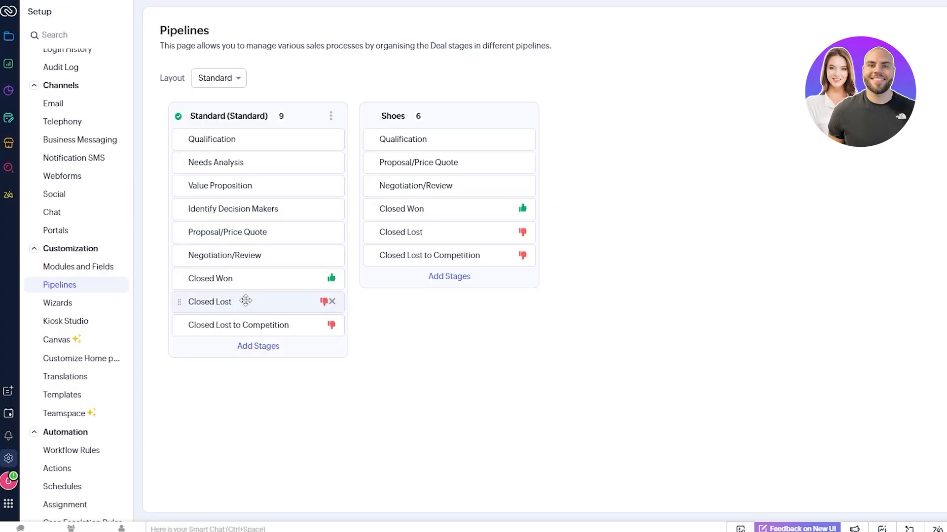
left_click(2, 36)
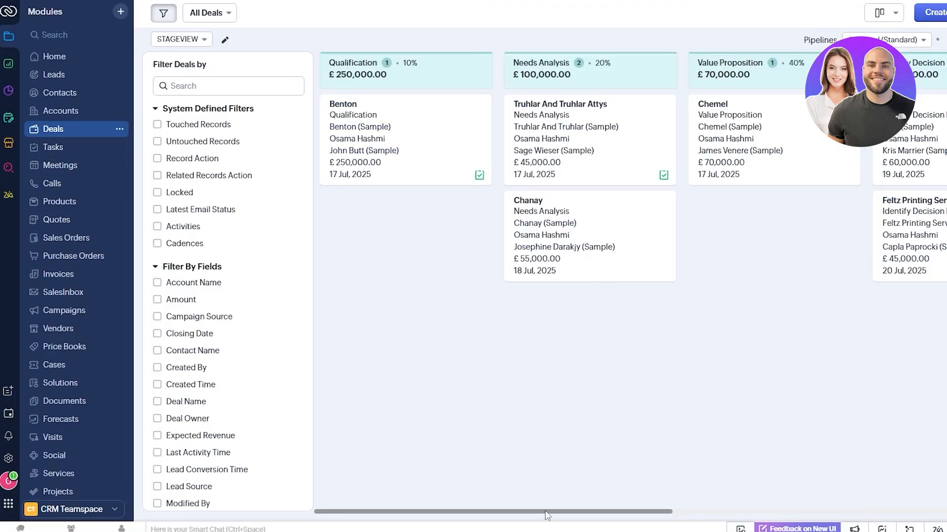
- Start a new deal in the Qualification stage and examine the Deal Name, Account Name, Next Step, Lead Source and Contact Name fields
left_click_drag(546, 512, 462, 483)
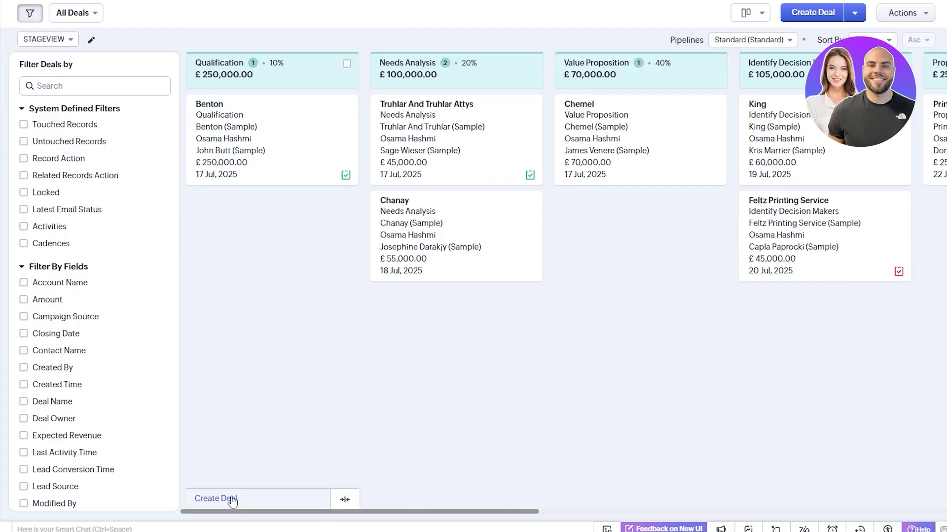
left_click(275, 494)
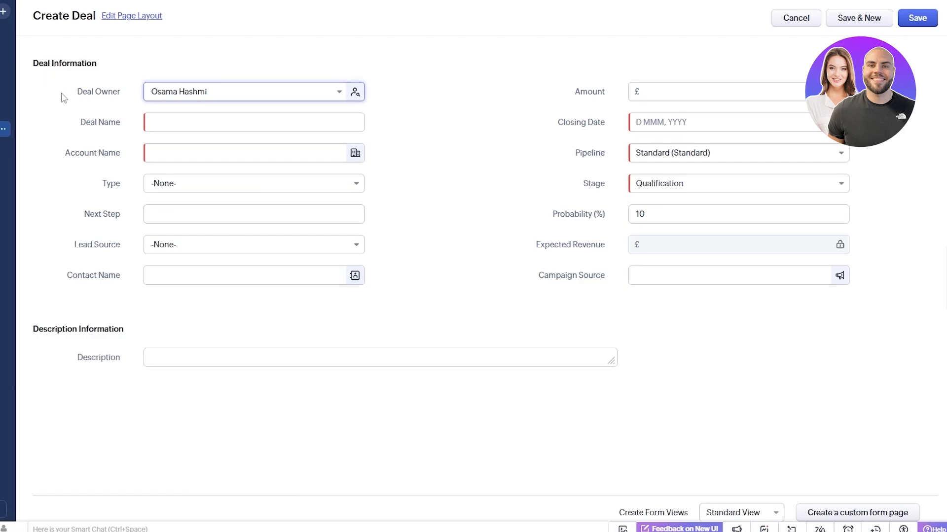
double_click(83, 125)
left_click_drag(65, 153, 97, 156)
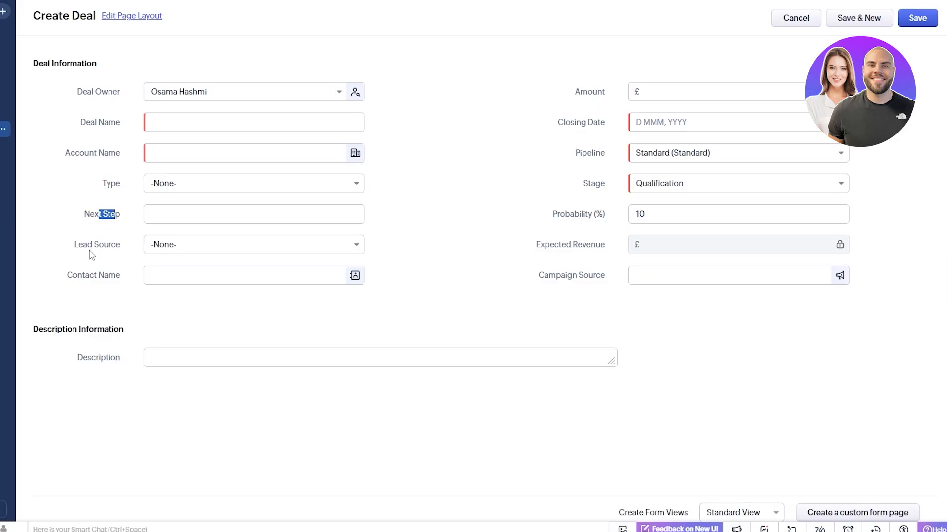
left_click(179, 245)
left_click(180, 245)
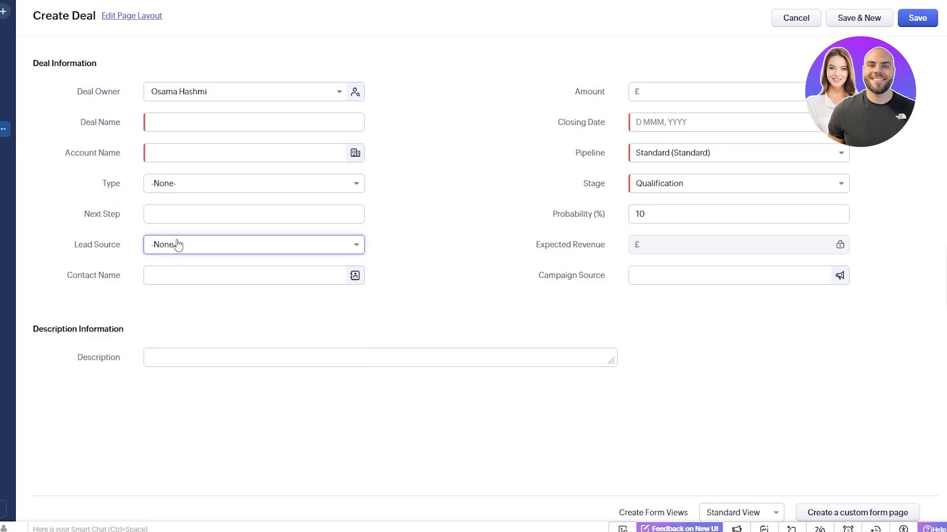
left_click_drag(85, 277, 69, 280)
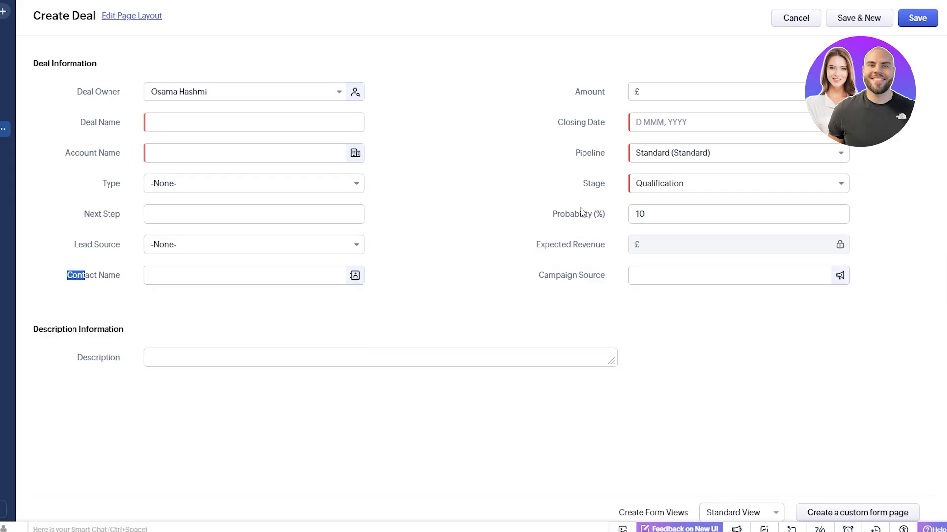
- Check the Pipeline and Stage choices in the new deal form without changing them
left_click(649, 158)
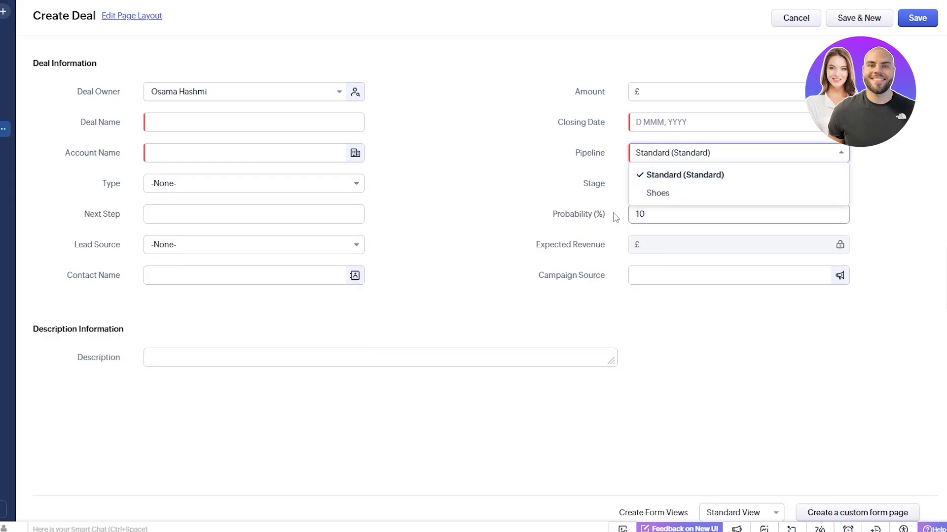
left_click(525, 193)
left_click(633, 190)
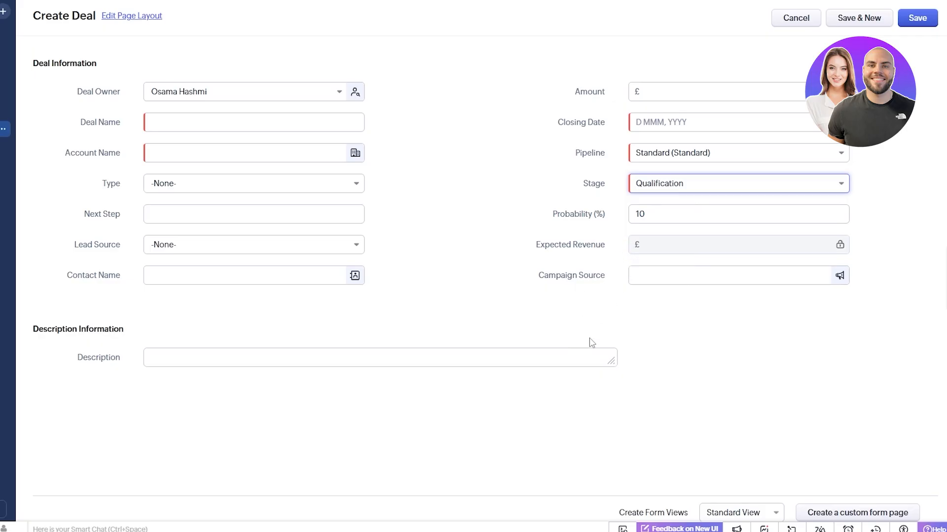
scroll(373, 405, "down", 1)
scroll(46, 274, "up", 1)
- Examine the description section and form view options of the new deal, and leave the form without saving
left_click_drag(45, 332, 140, 334)
left_click(136, 381)
left_click_drag(91, 357, 116, 372)
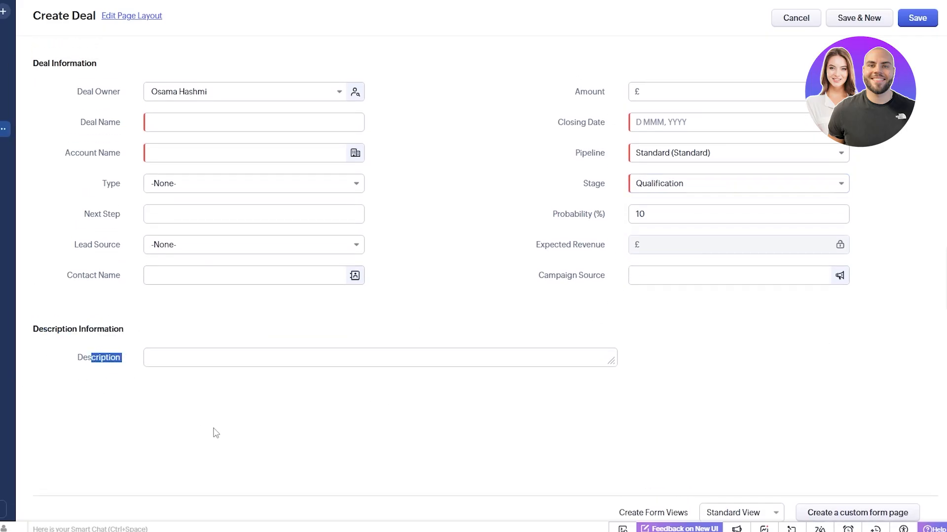
left_click(203, 415)
scroll(606, 486, "down", 1)
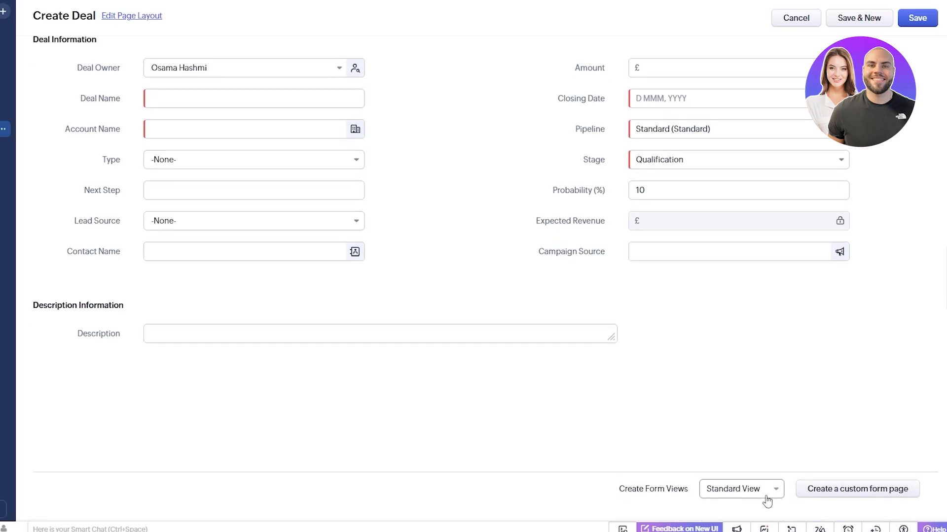
scroll(765, 493, "up", 1)
left_click(802, 27)
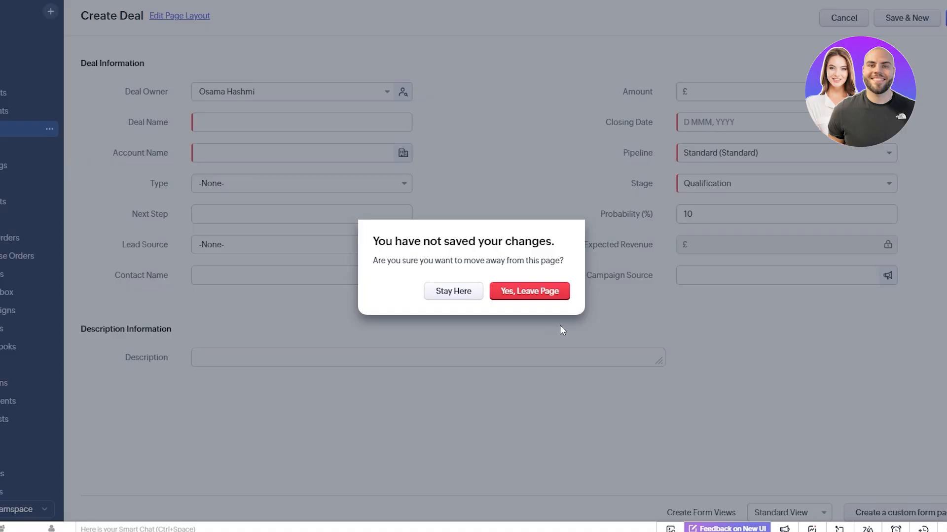
left_click(489, 290)
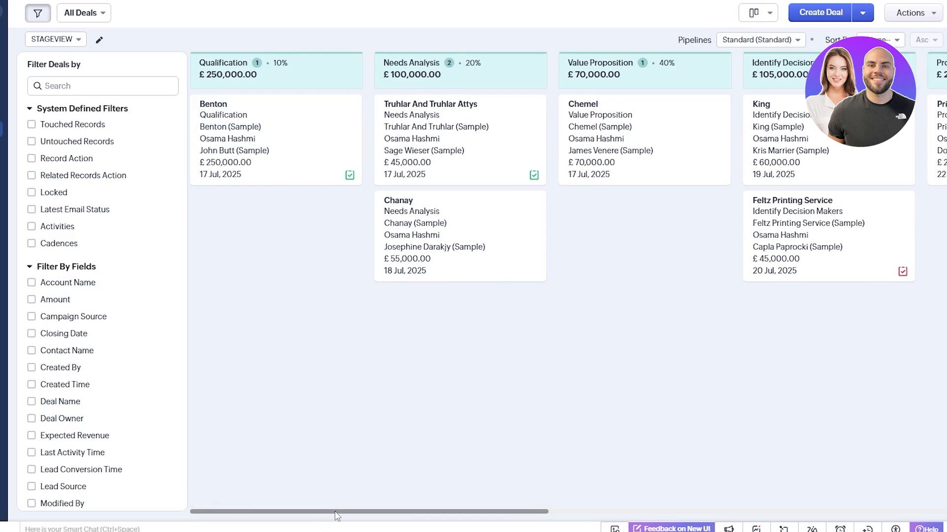
- Look through all stages of the Standard pipeline board and open the form for creating a split view of deals
left_click_drag(334, 512, 732, 512)
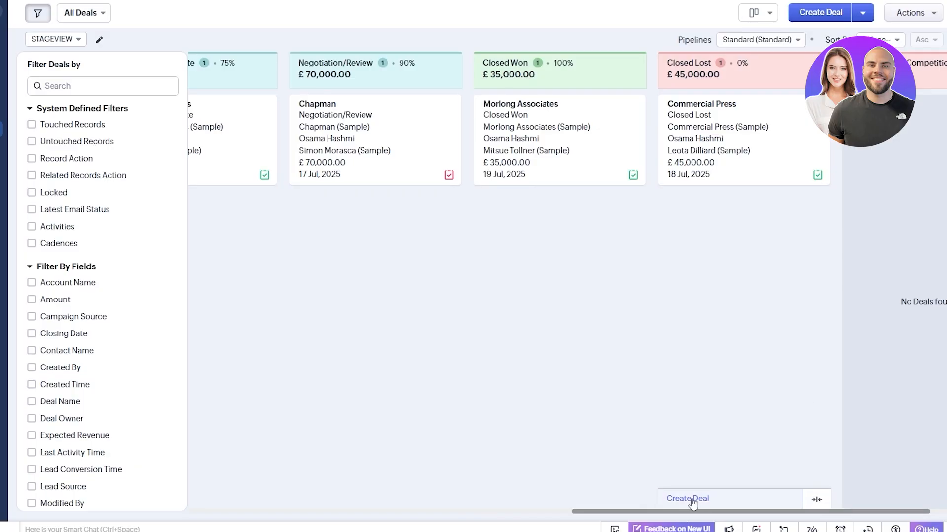
left_click_drag(610, 511, 239, 511)
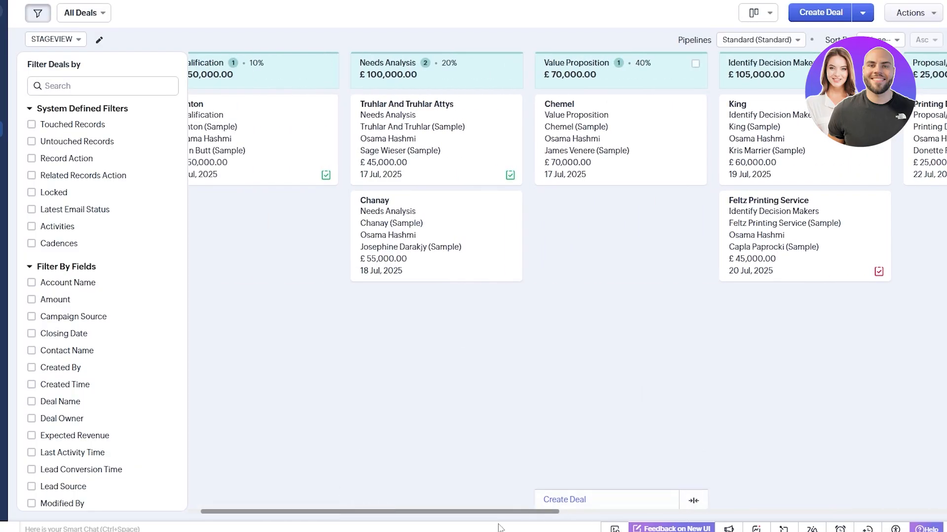
left_click(754, 12)
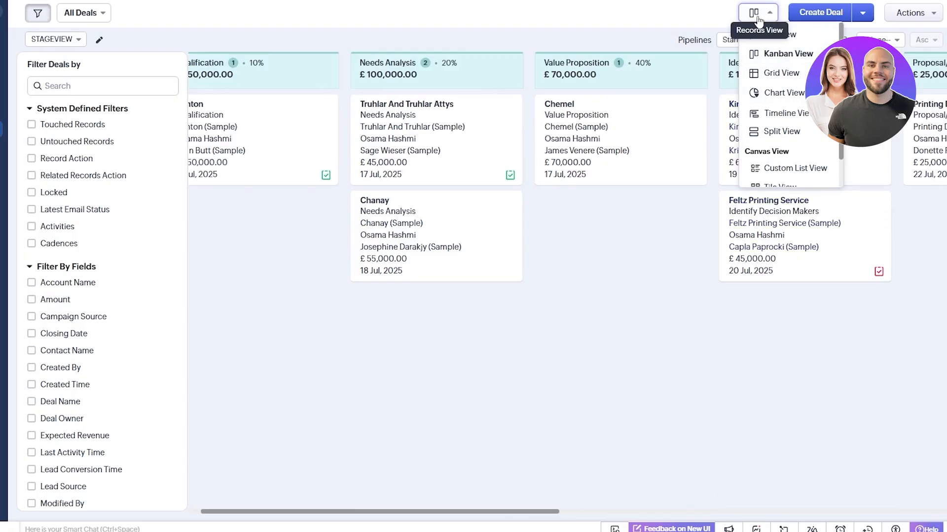
left_click(802, 136)
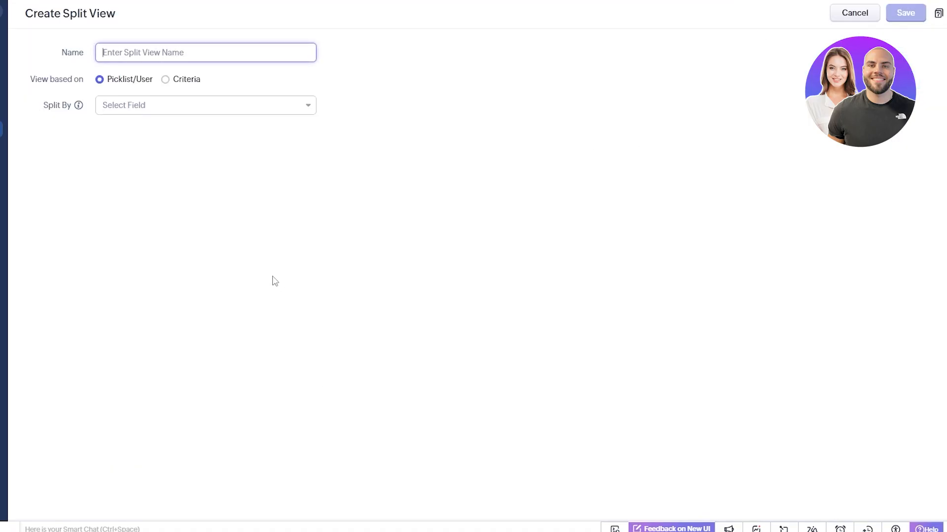
- Leave the split view form without saving and compare how Kanban View and List View show the deals
left_click(260, 272)
key("alt+Left")
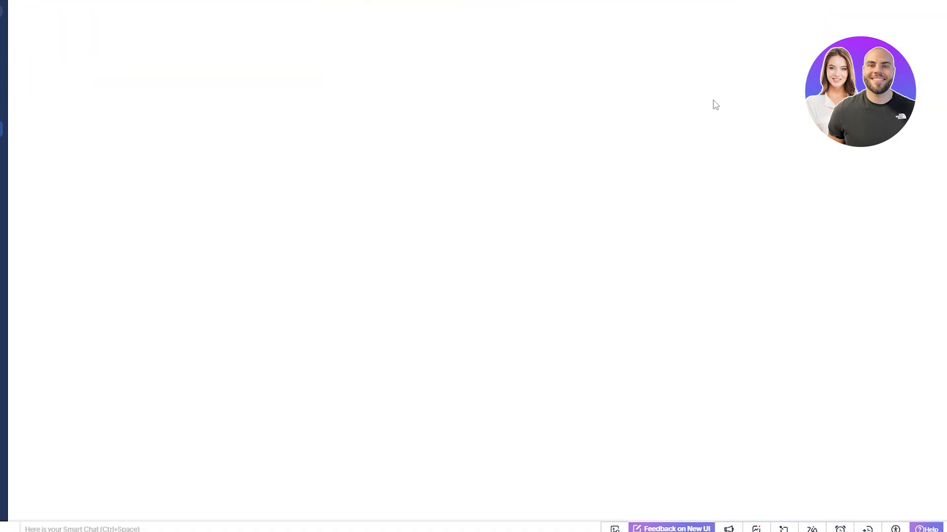
left_click(758, 13)
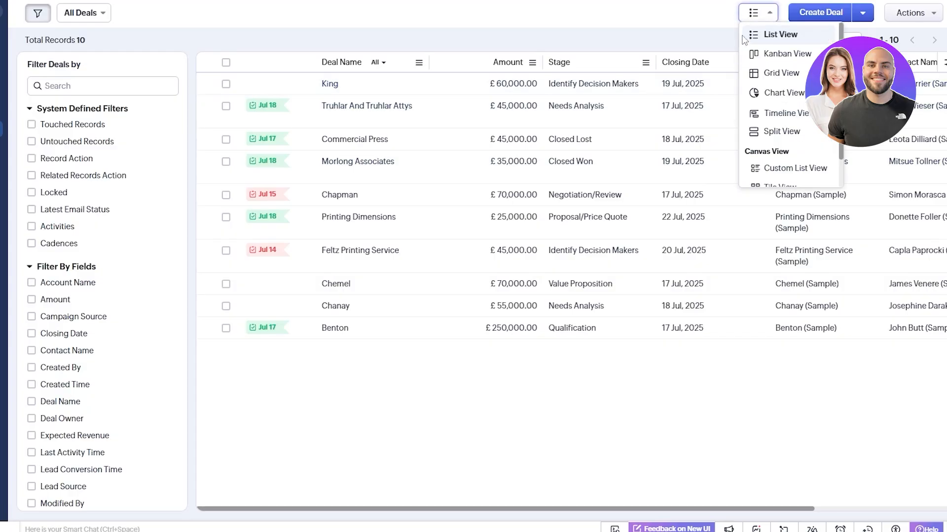
left_click(770, 58)
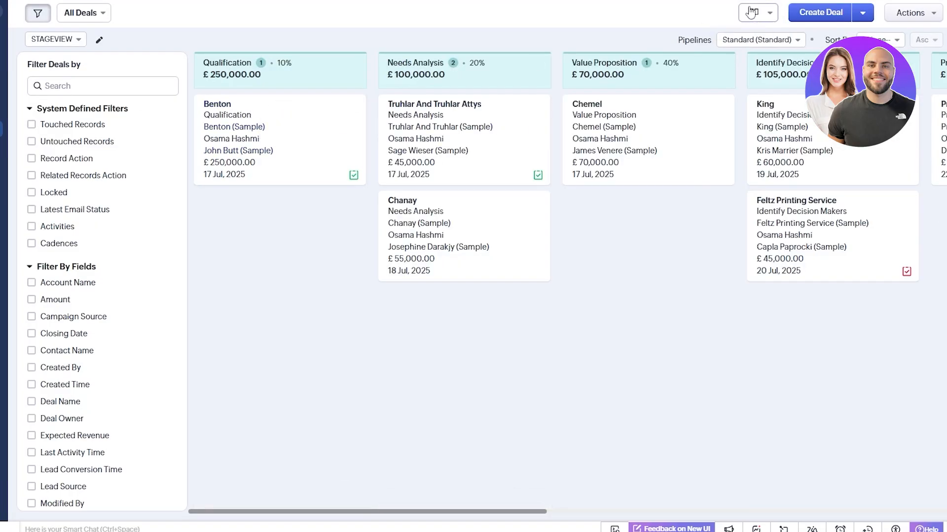
left_click(751, 11)
left_click(760, 36)
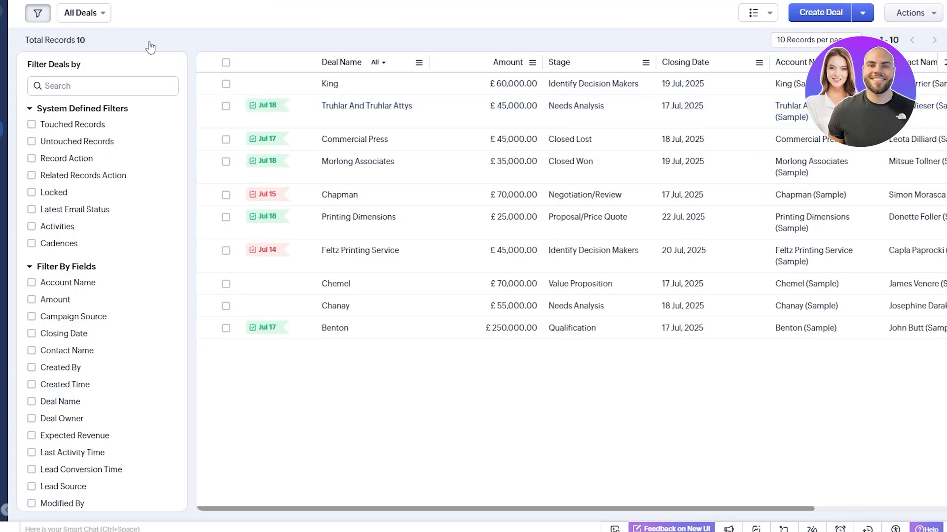
- Show the deals in Grid View and Timeline View, and browse the timeline around mid-July 2025
left_click(769, 14)
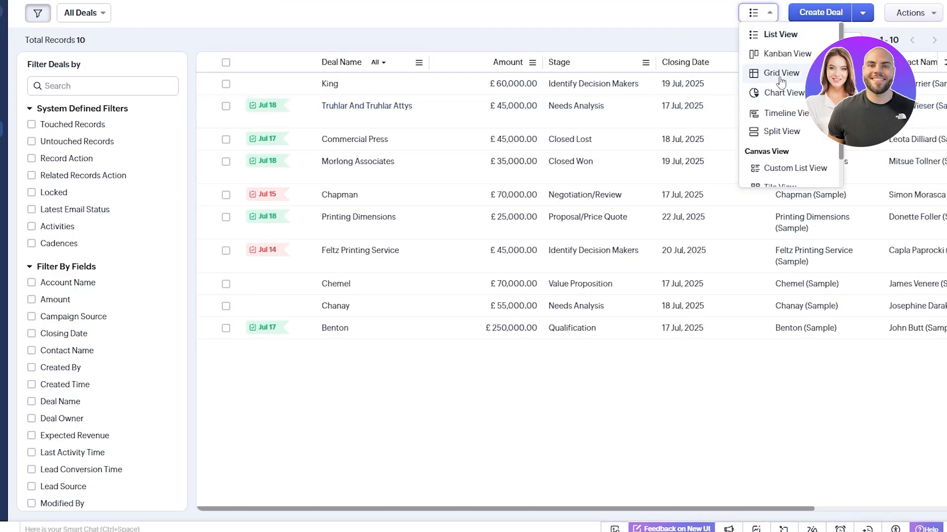
left_click(781, 79)
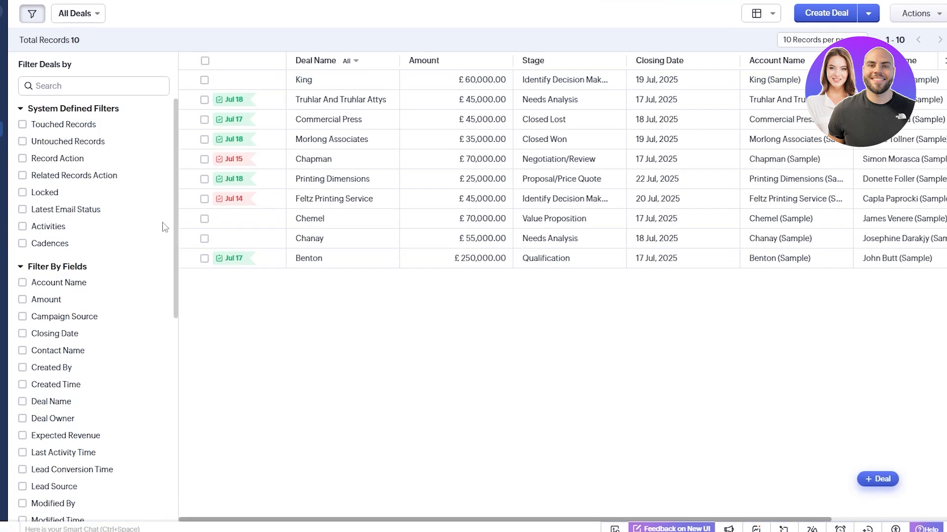
left_click(759, 14)
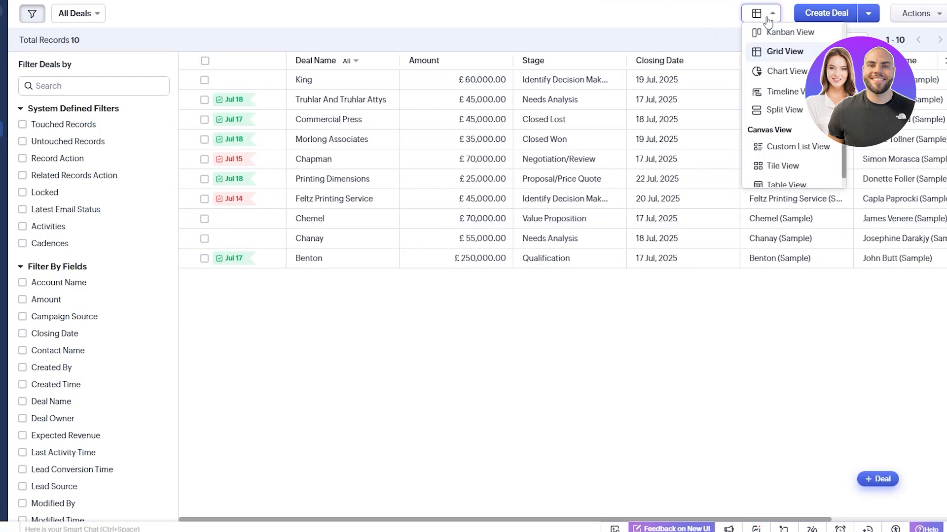
left_click(793, 89)
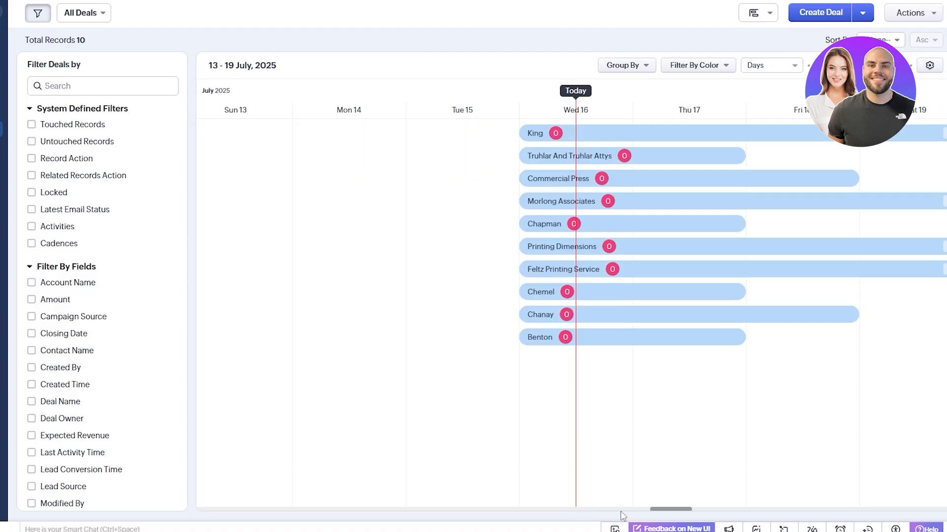
left_click_drag(656, 511, 673, 509)
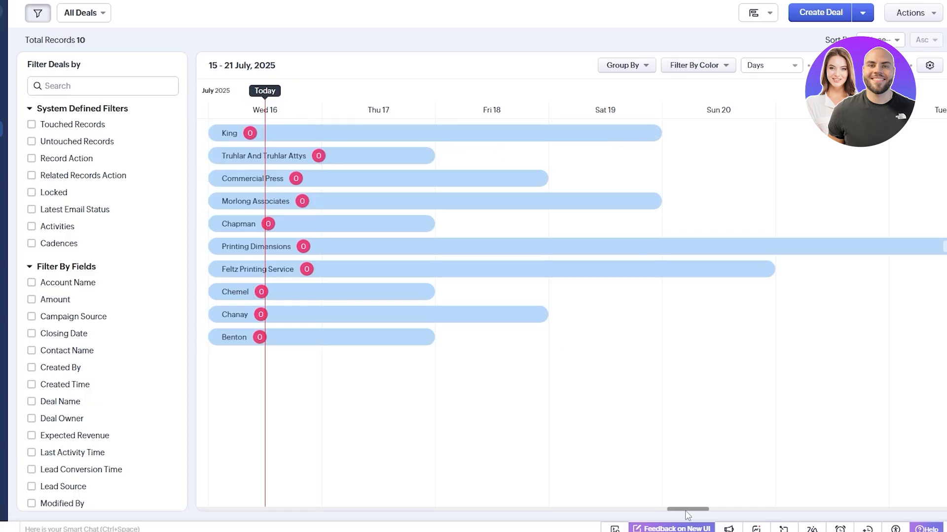
mouse_move(687, 512)
left_mouse_down()
mouse_move(759, 513)
mouse_move(661, 515)
mouse_move(707, 513)
mouse_move(677, 511)
left_mouse_up()
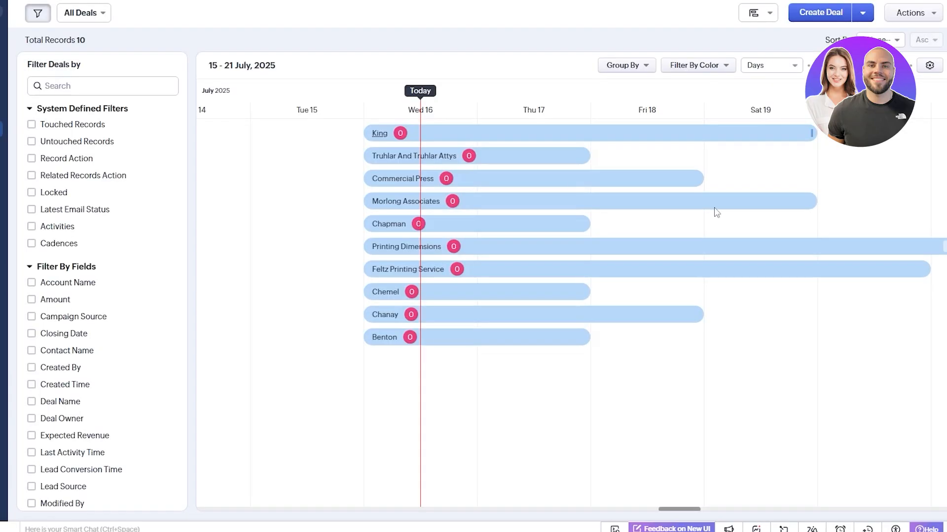
- Switch the deals to Kanban View, and open the Chanay deal to examine its start date and stage progress
left_click(753, 13)
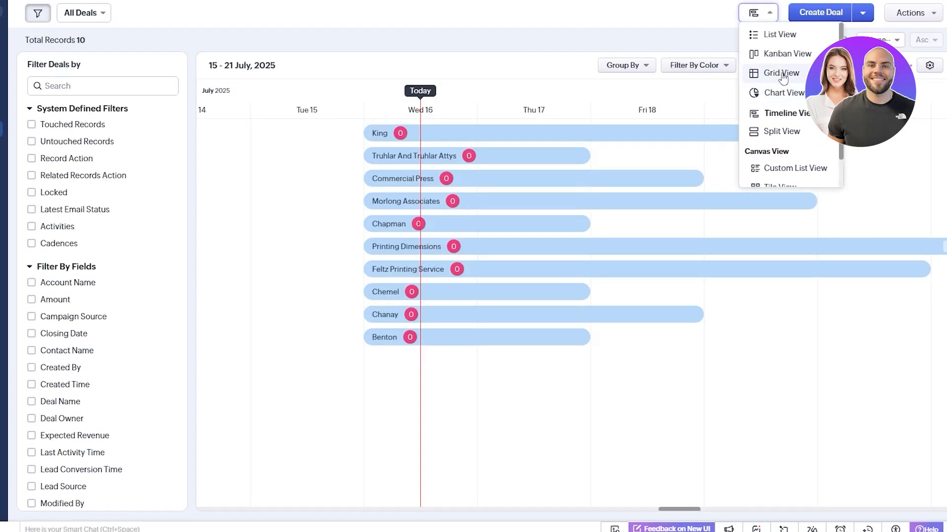
left_click(781, 55)
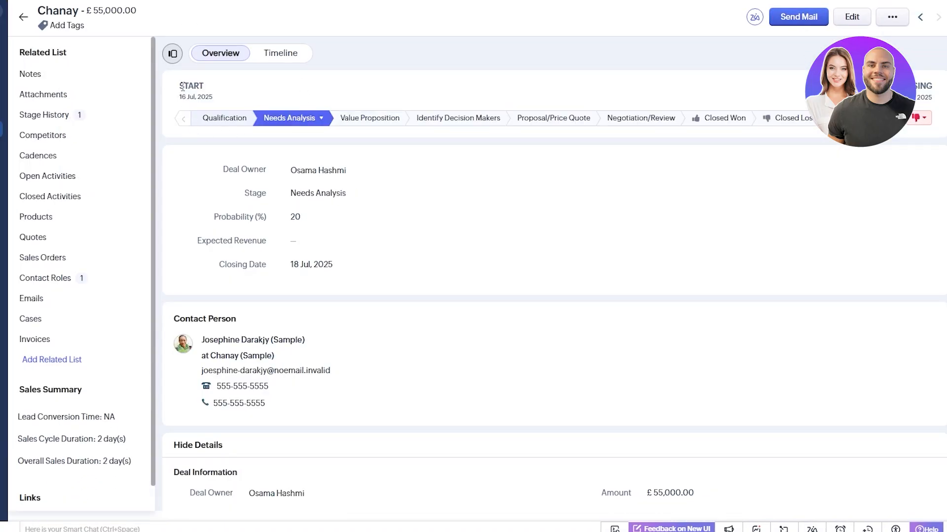
left_click_drag(180, 86, 220, 88)
scroll(394, 128, "down", 3)
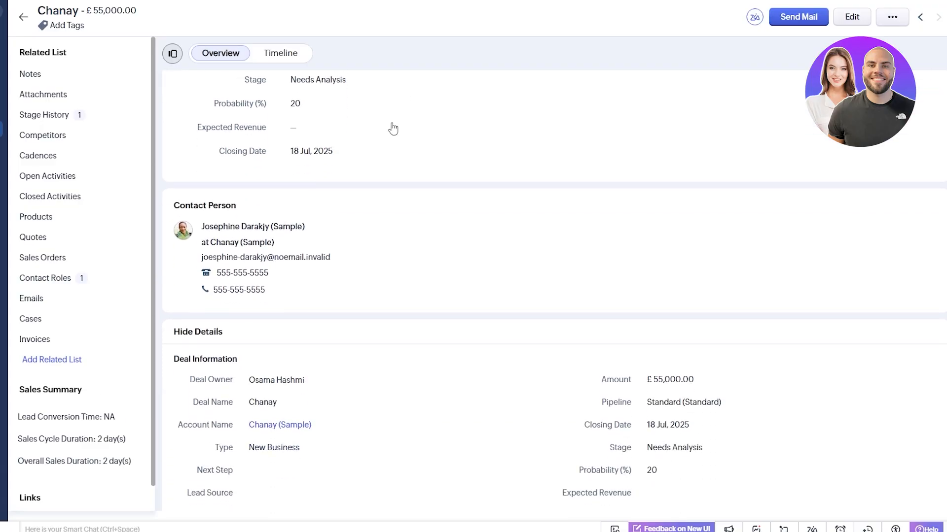
- Examine the Chanay deal's contact person, deal information, notes, attachments and stage history
left_click_drag(185, 198, 306, 219)
left_click_drag(203, 234, 284, 241)
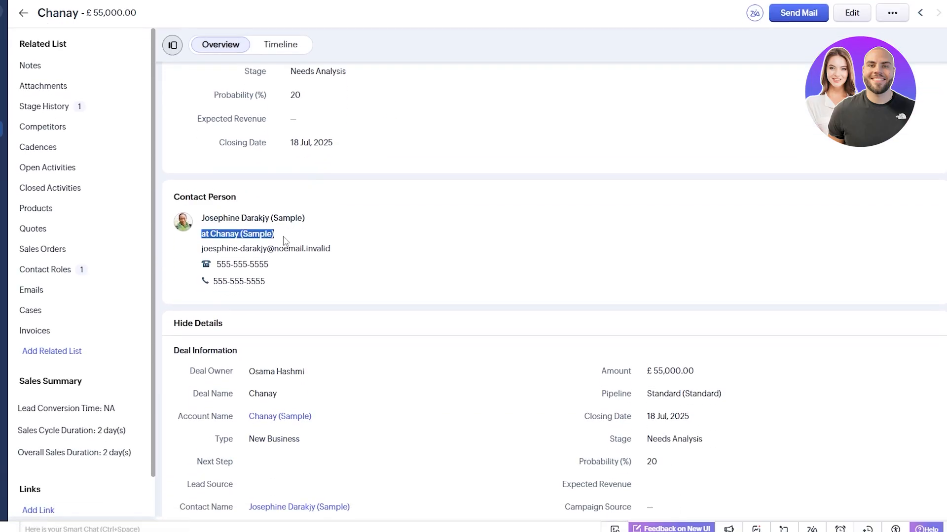
left_click(207, 257)
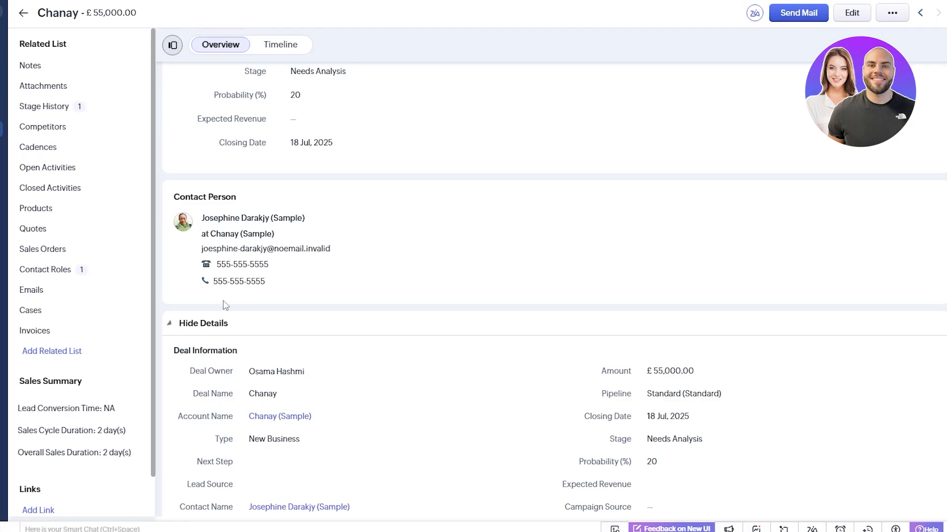
scroll(242, 296, "down", 1)
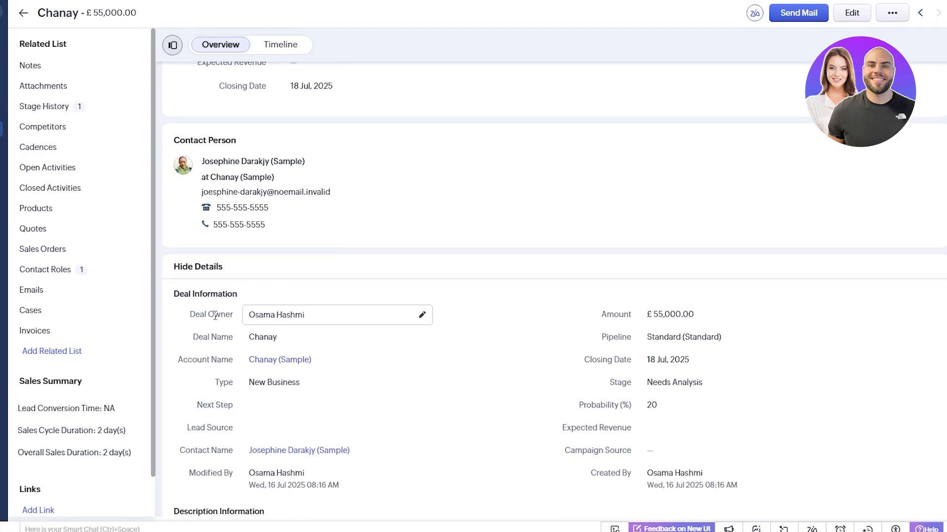
left_click_drag(180, 300, 217, 294)
left_click(218, 294)
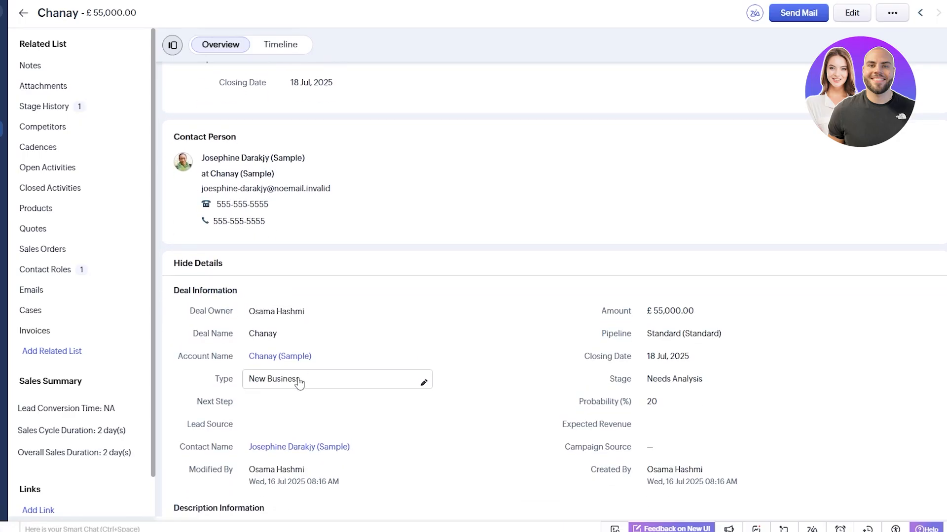
scroll(295, 336, "down", 4)
scroll(502, 335, "down", 1)
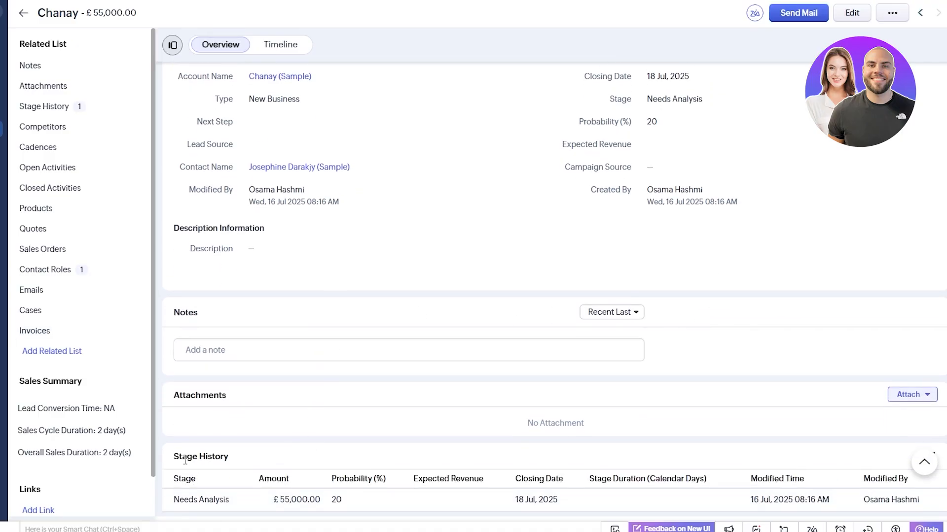
left_click_drag(183, 459, 215, 458)
scroll(358, 504, "up", 10)
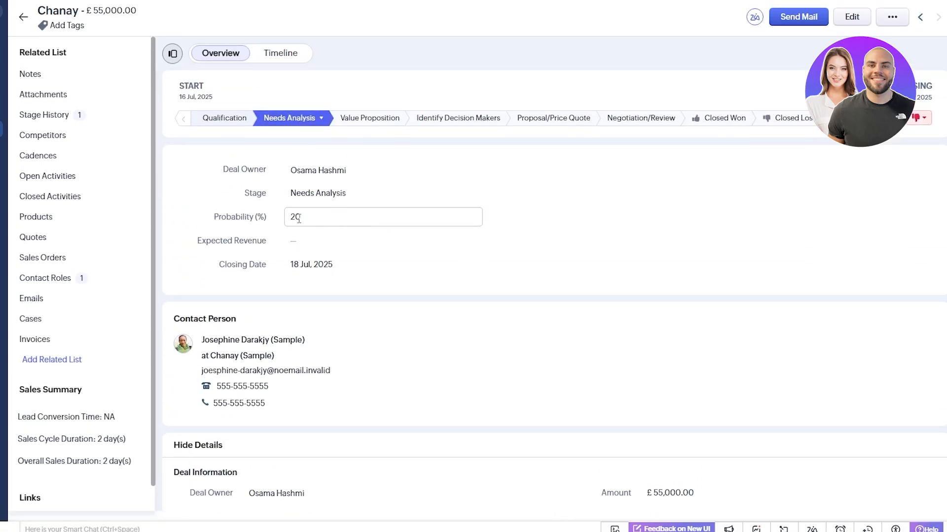
- Check the alternative fields and the editable value for Probability (%) in the Chanay deal's summary without changing them
left_click(223, 219)
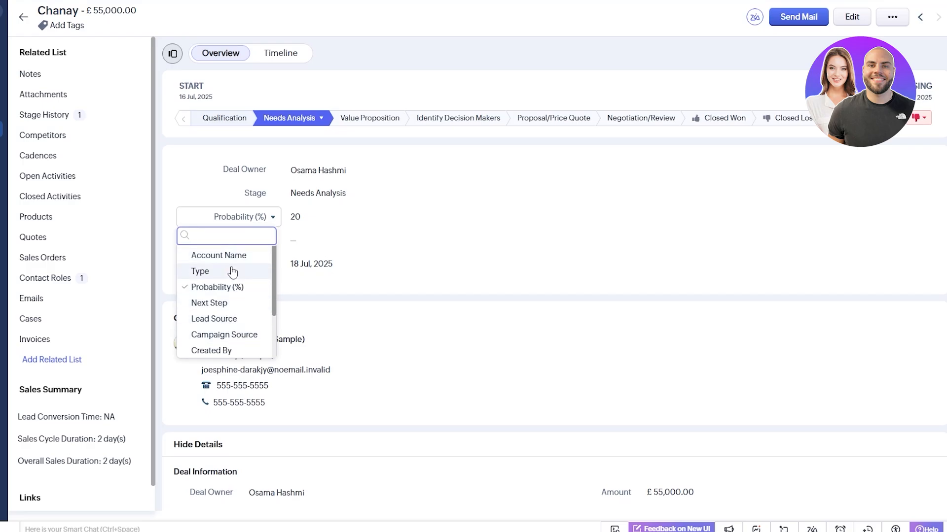
left_click(197, 189)
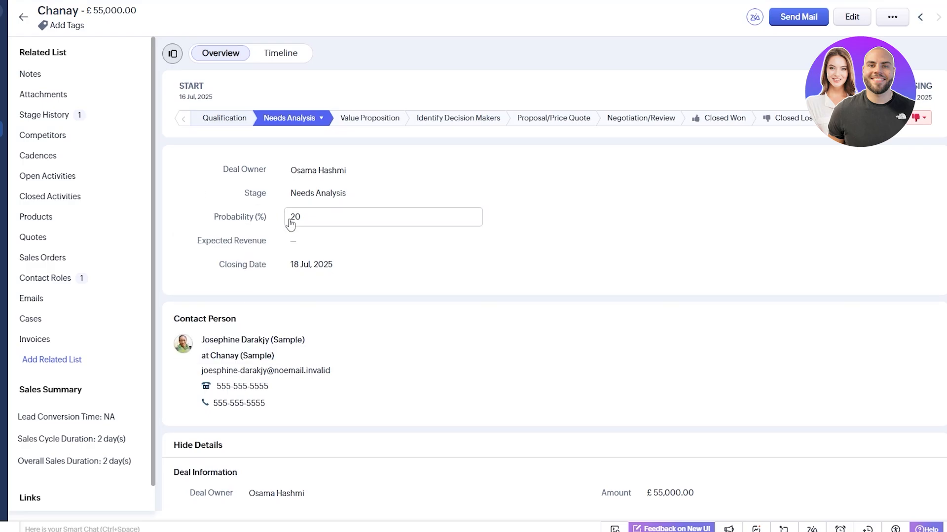
left_click(300, 223)
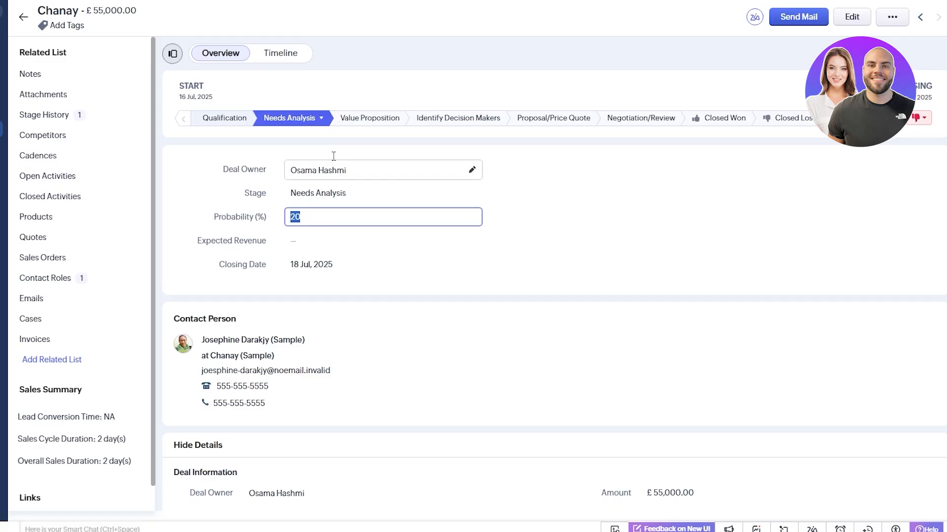
left_click(325, 223)
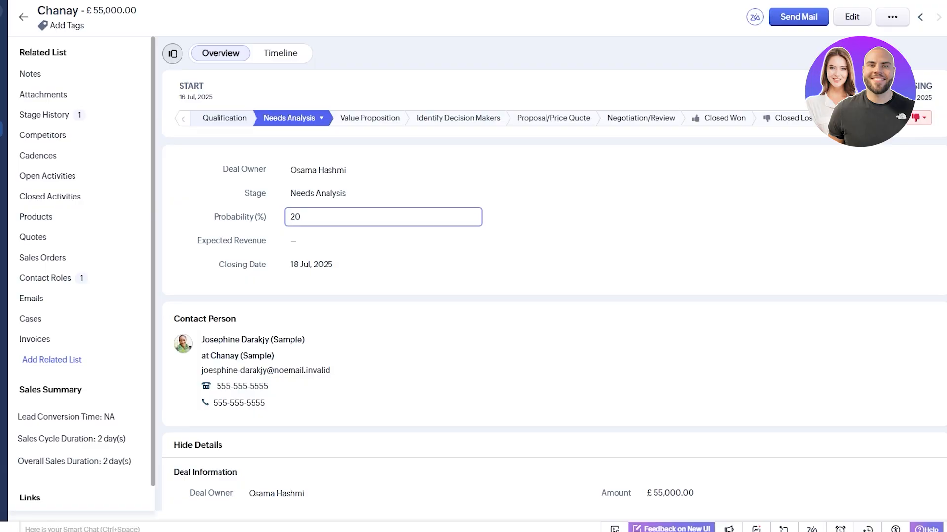
- Check the Won stage choices of the Chanay deal without applying one, and view the deal's timeline history
mouse_move(862, 118)
left_click(891, 119)
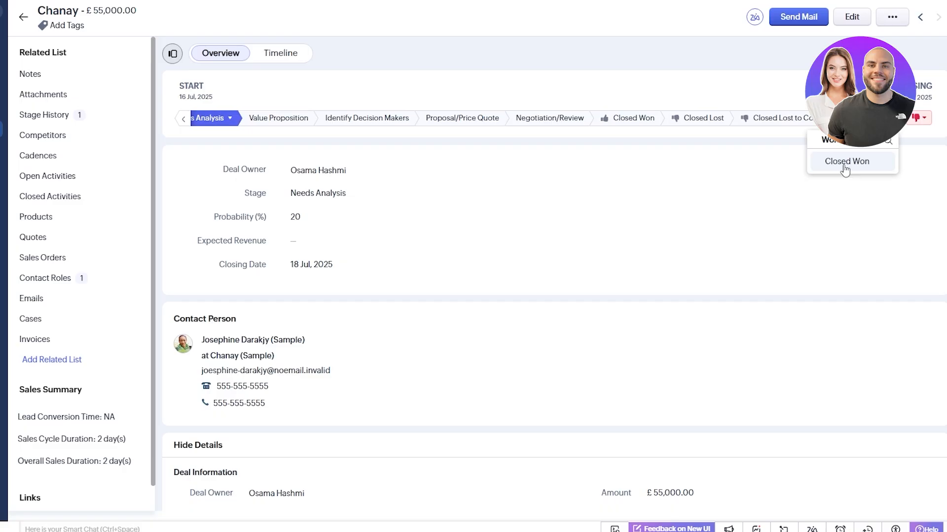
left_click(863, 244)
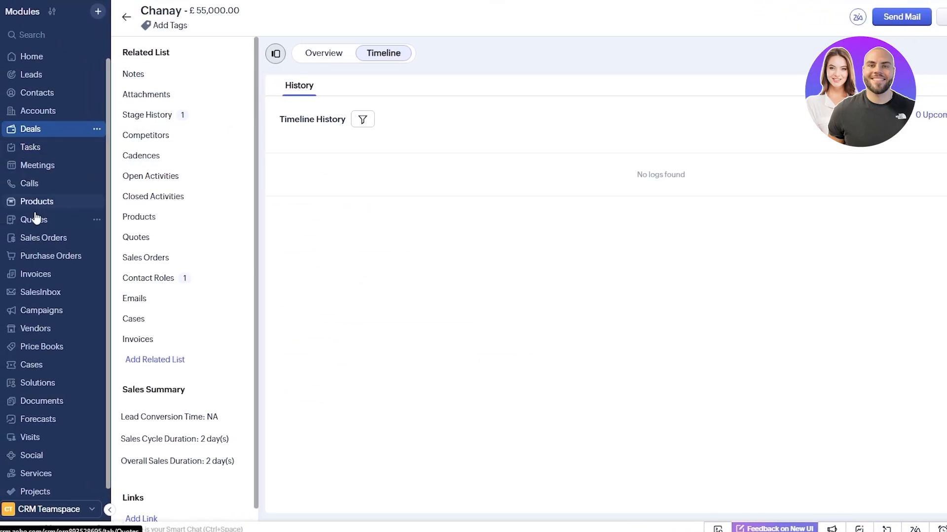
- Open the Products module, check the sources offered for importing products, and cancel the import
left_click(25, 206)
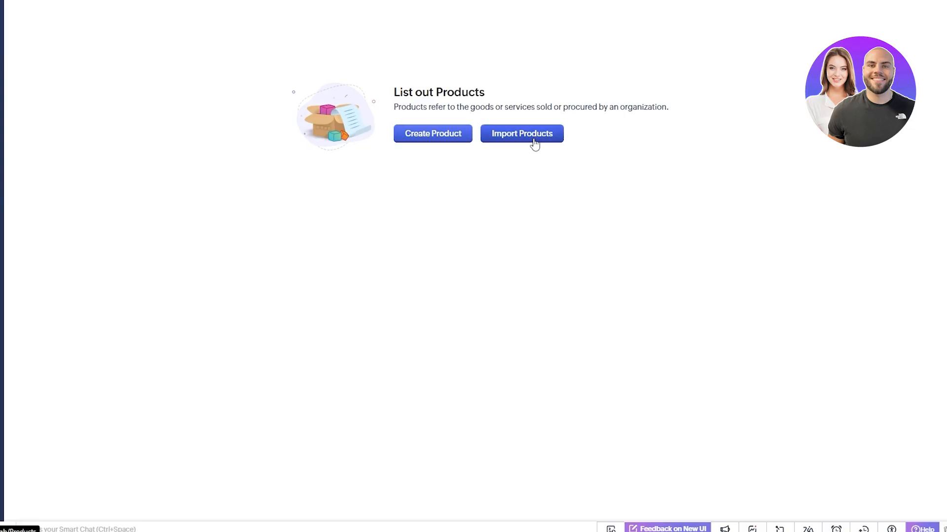
left_click(492, 145)
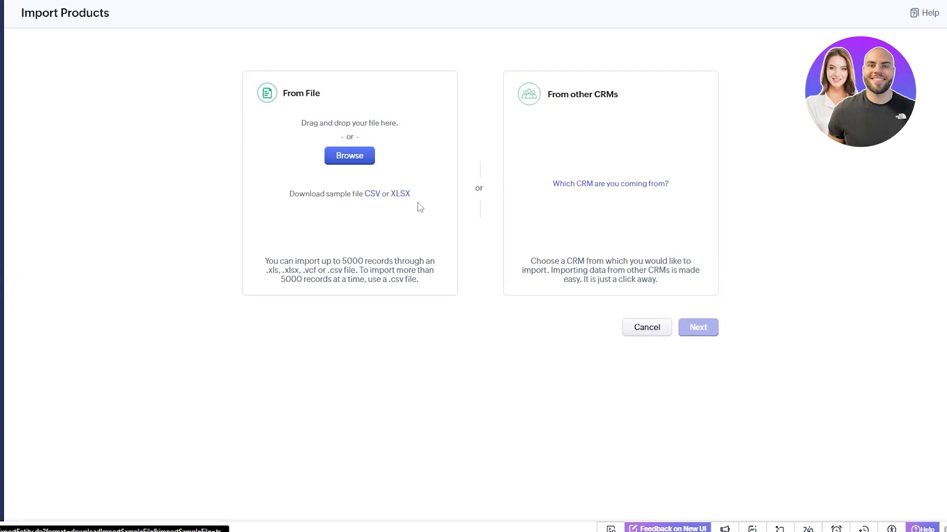
left_click(633, 335)
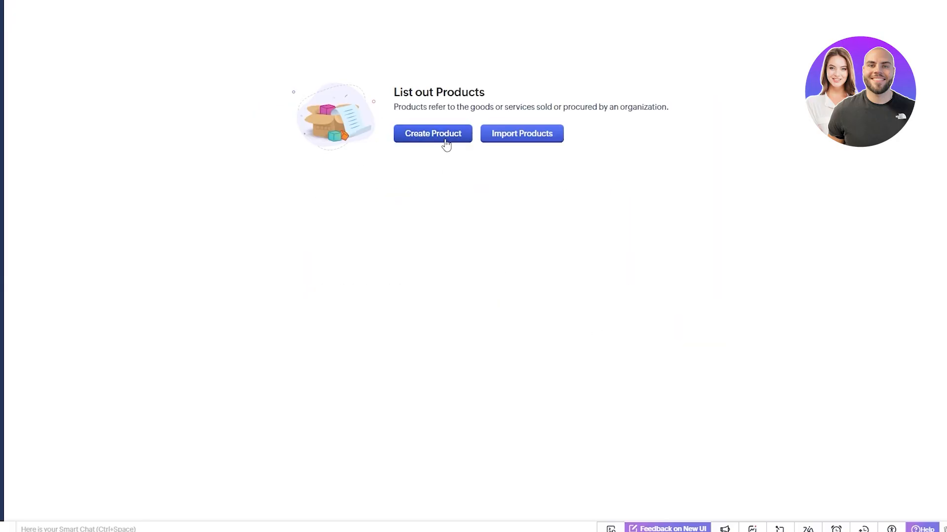
- Start a new product and examine its Product Image, Product Name and Vendor Name fields
left_click(433, 134)
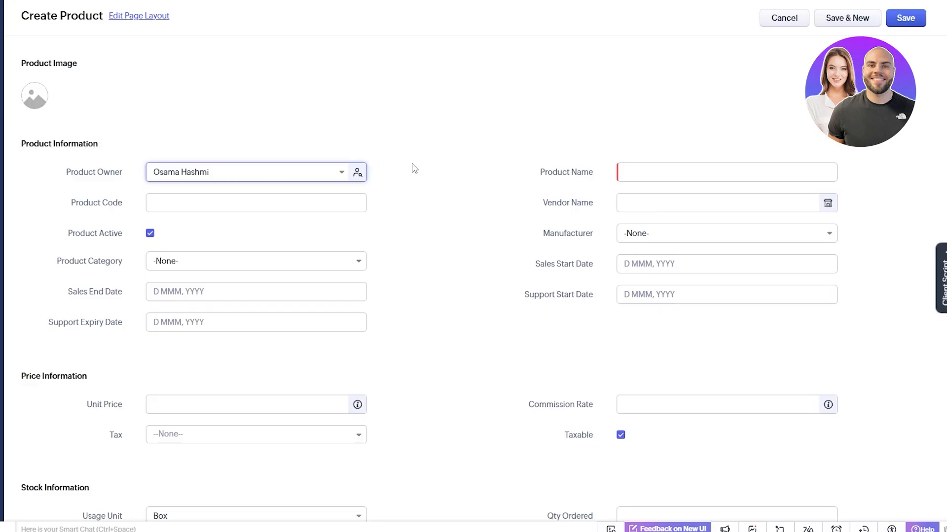
scroll(446, 120, "down", 4)
scroll(152, 117, "up", 4)
left_click_drag(25, 61, 77, 63)
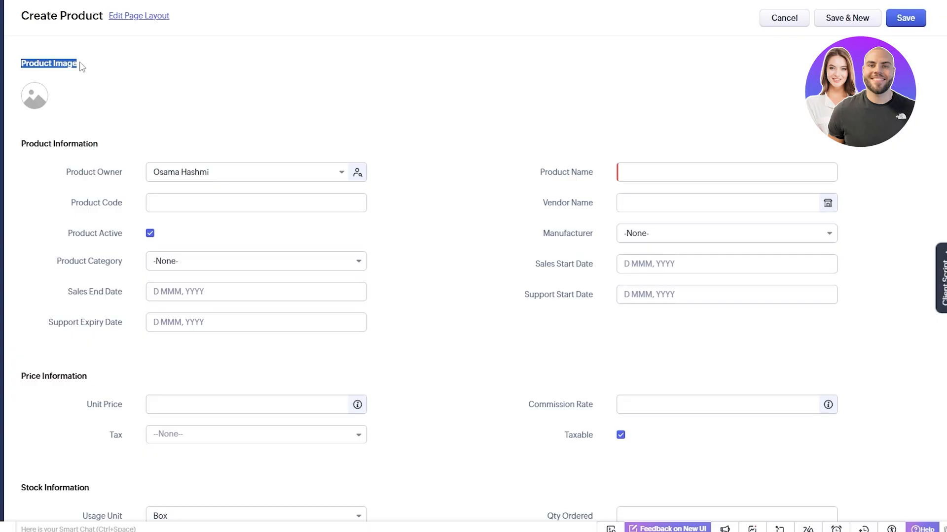
scroll(121, 188, "down", 4)
scroll(119, 184, "up", 4)
left_click_drag(541, 172, 557, 203)
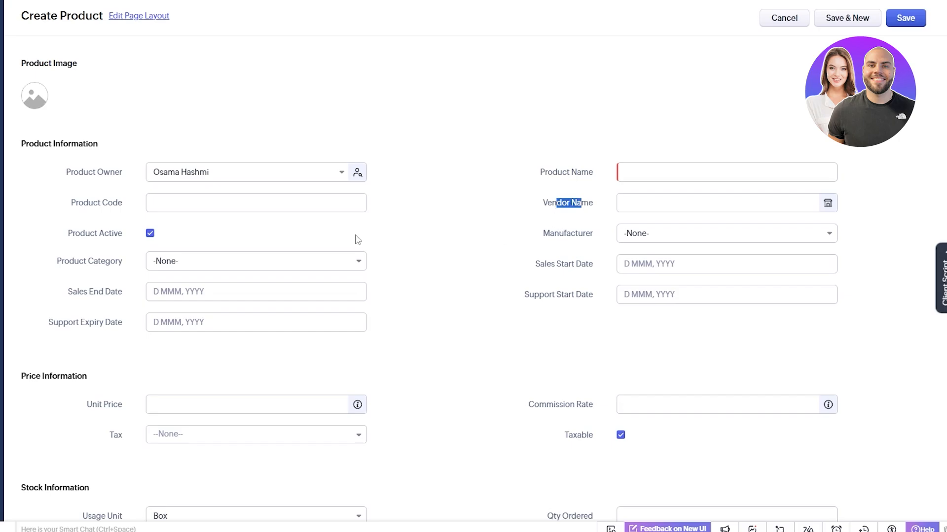
- Review the price, stock and description sections and the form view options of the new product form
scroll(98, 225, "down", 4)
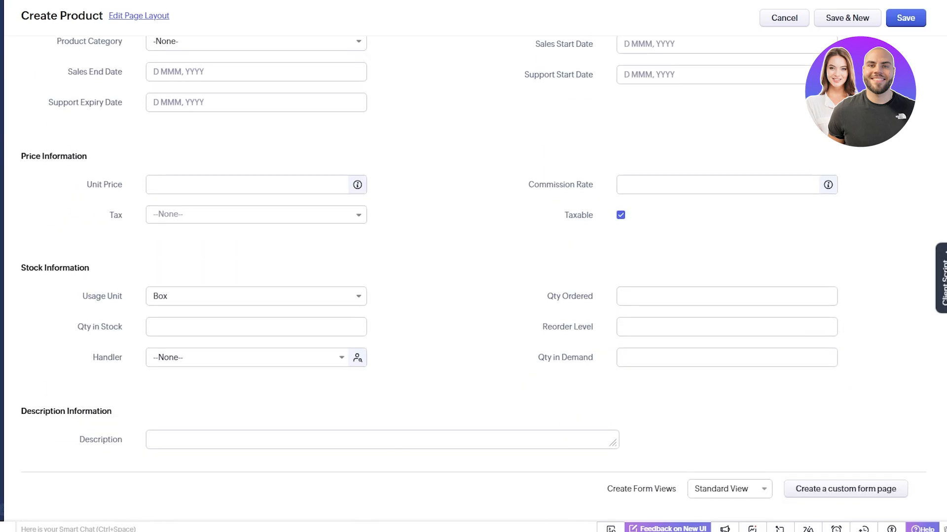
scroll(243, 281, "up", 4)
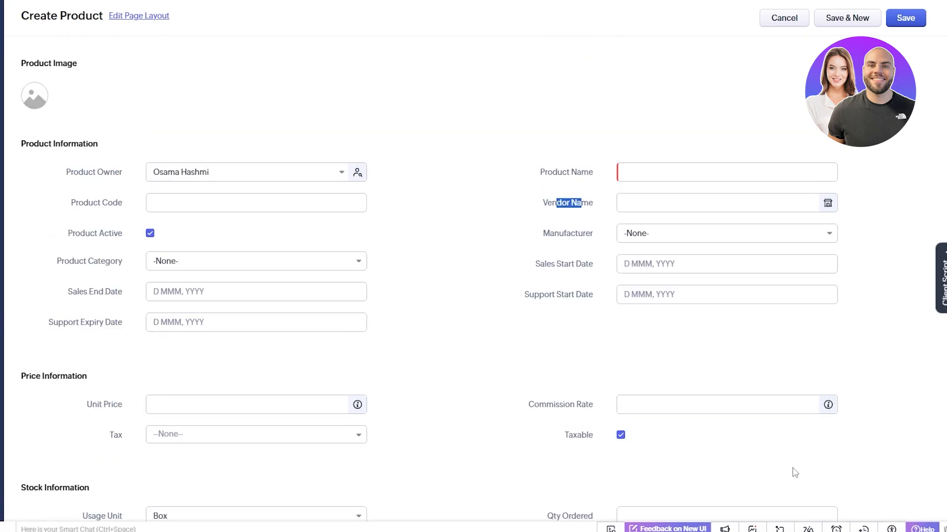
scroll(594, 405, "down", 4)
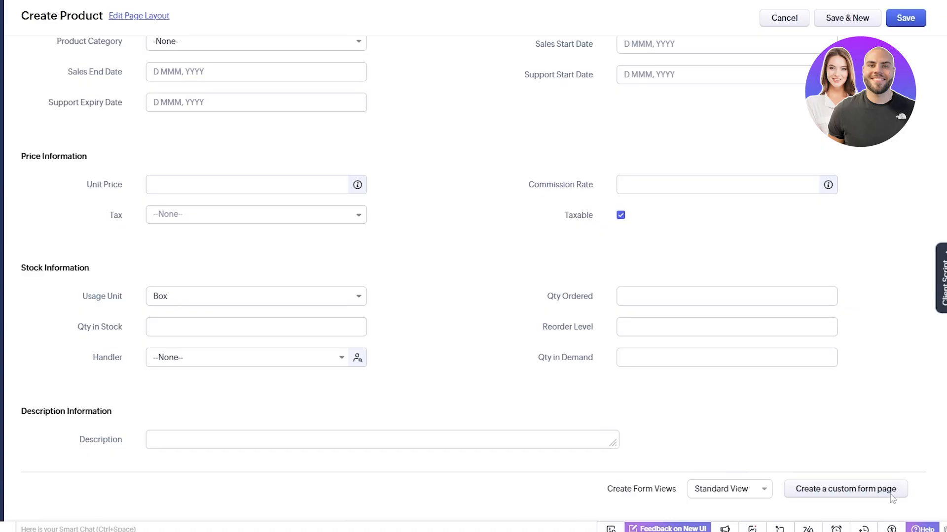
scroll(860, 497, "up", 4)
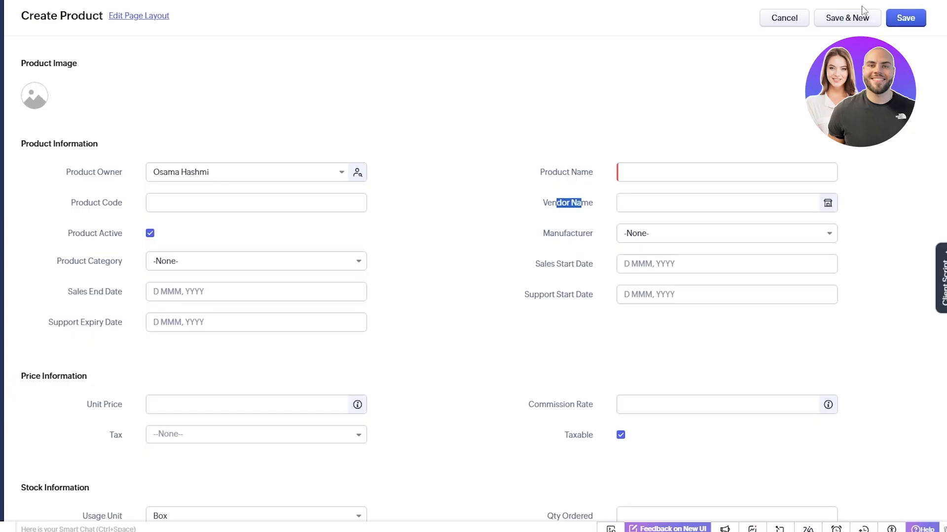
- Review the new product form's sections and check the Product Image upload dialog without adding an image
scroll(235, 388, "down", 5)
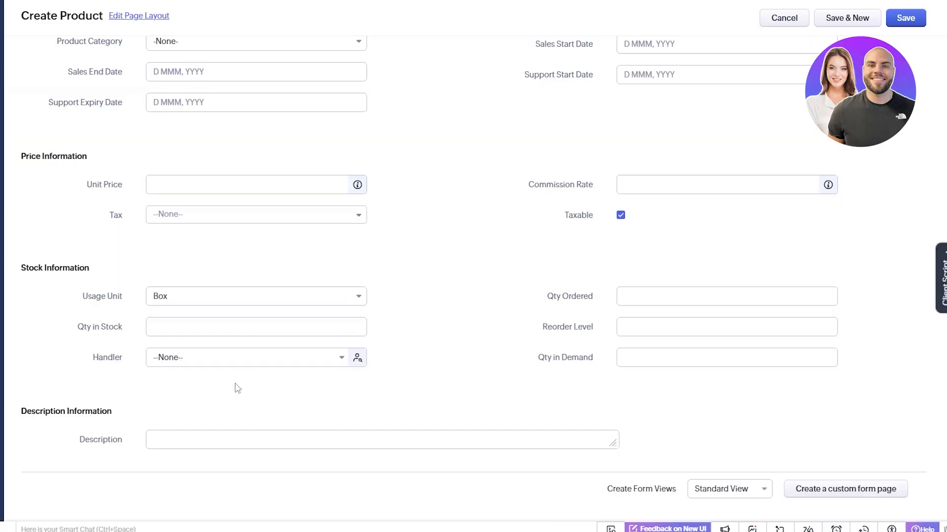
scroll(503, 321, "up", 5)
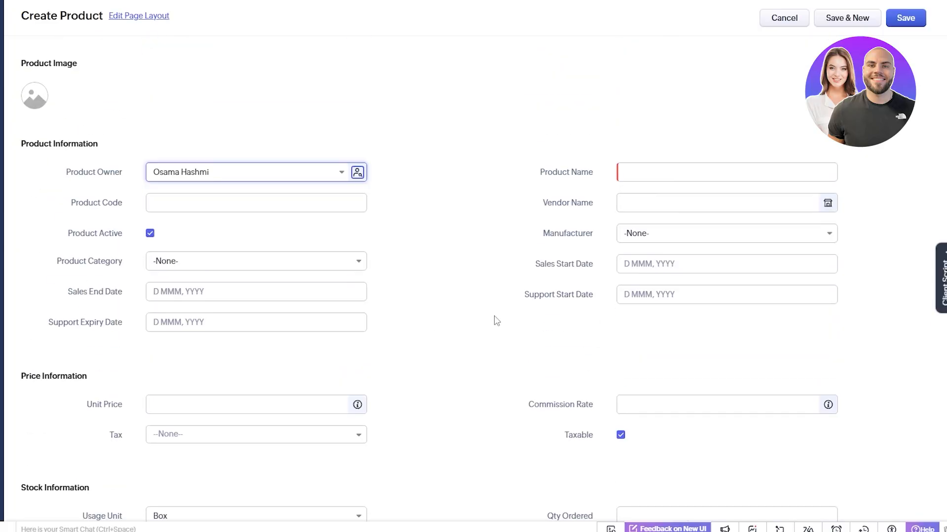
left_click(34, 96)
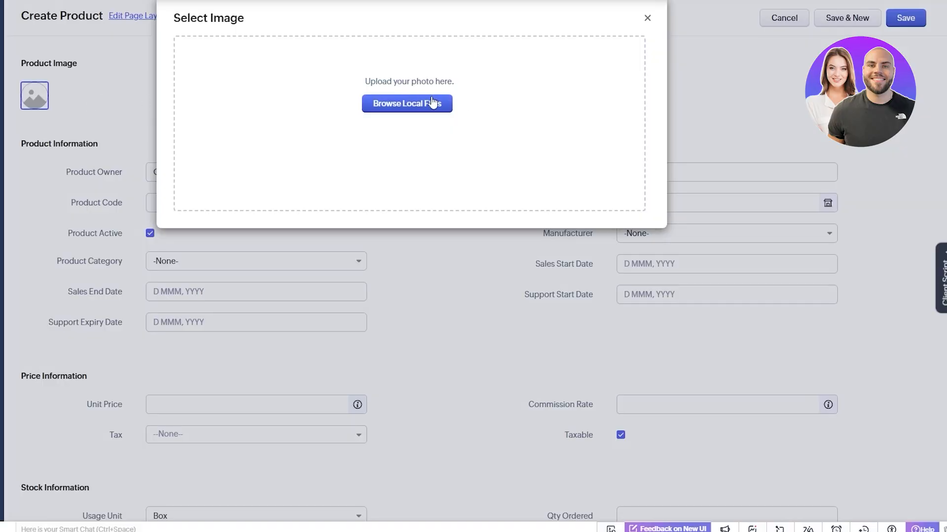
left_click(647, 19)
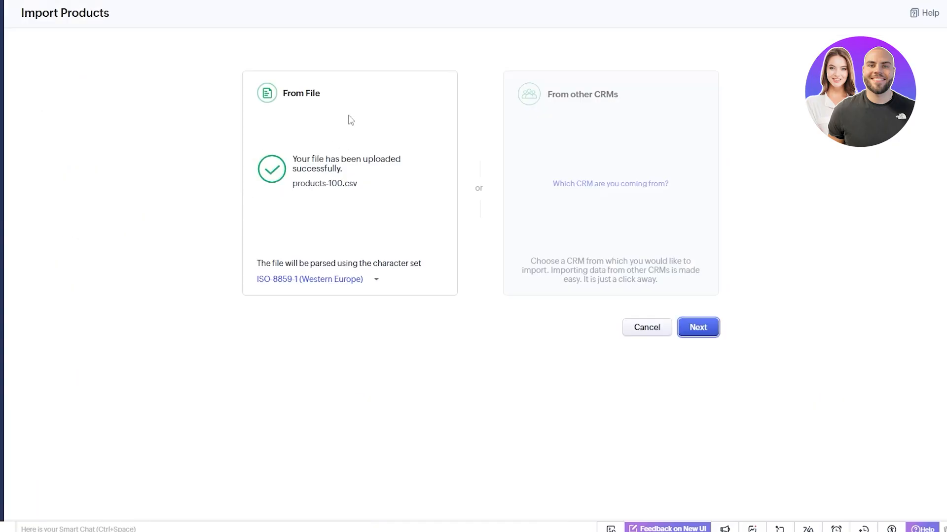
- Proceed with importing products-100.csv, setting its records to be added as new Products
left_click(709, 337)
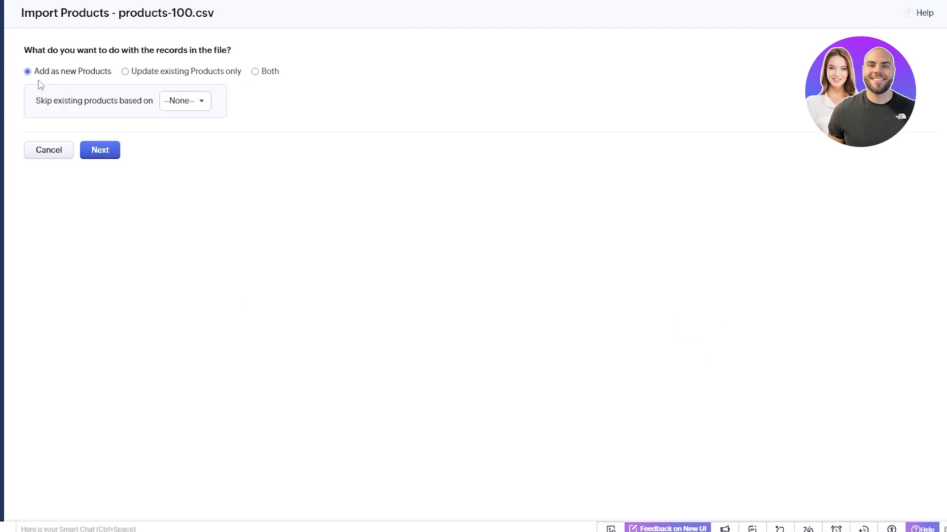
left_click_drag(32, 47, 216, 52)
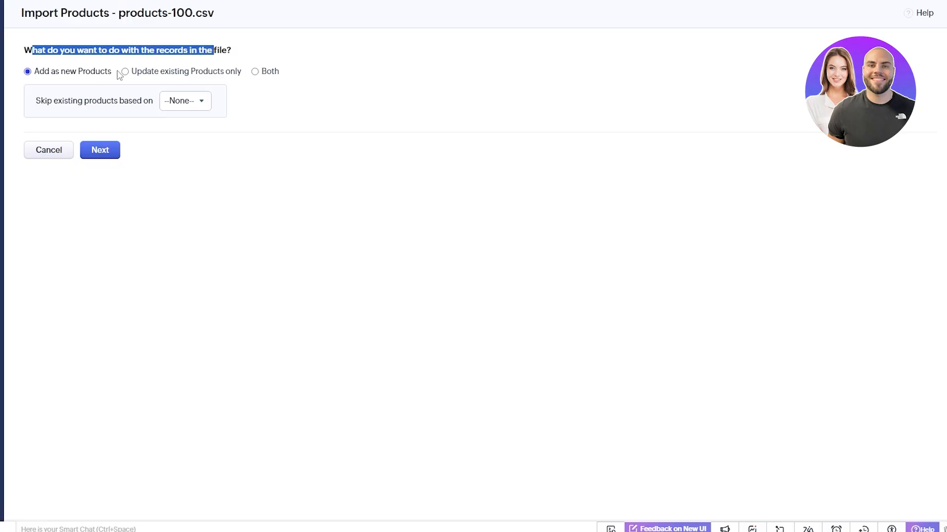
left_click(136, 73)
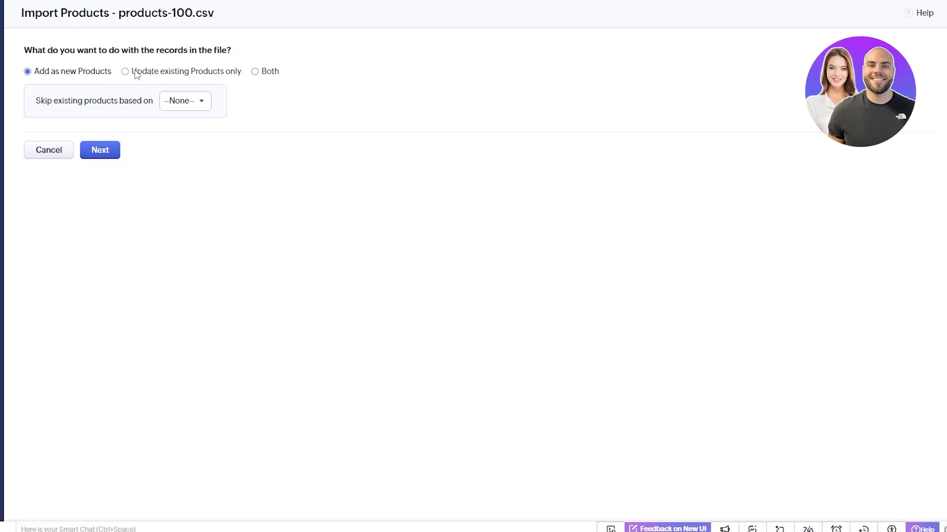
left_click(28, 72)
left_click(91, 150)
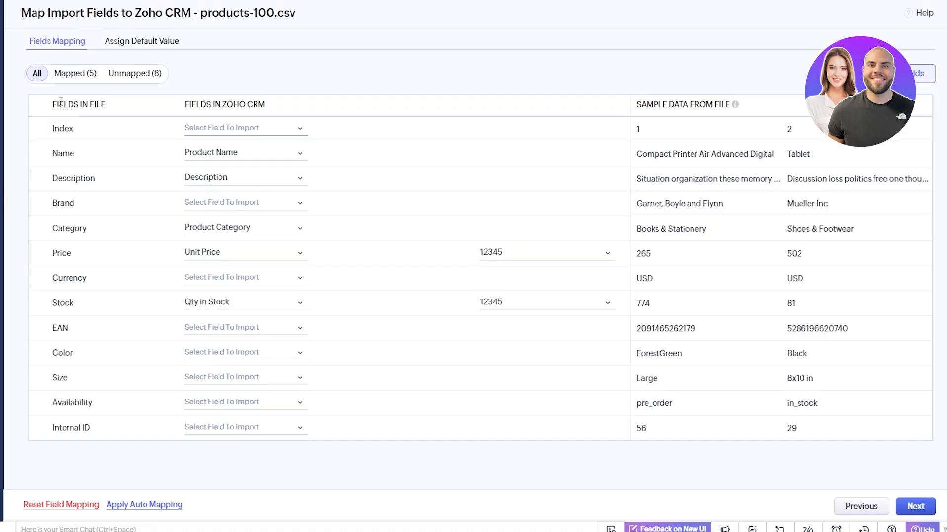
- Check the CRM field choices for the file's Index, Name and Brand columns without changing their mapping
left_click(189, 129)
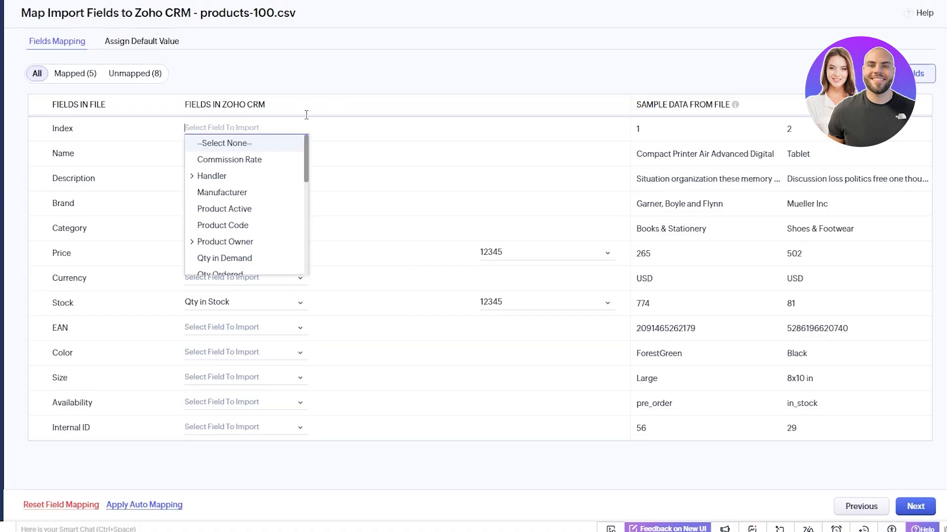
left_click(653, 238)
left_click(208, 154)
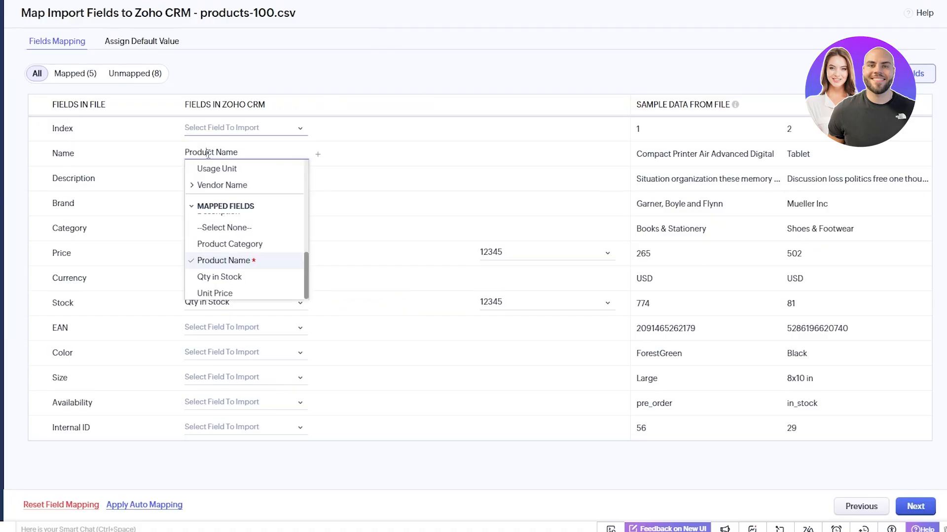
left_click(87, 139)
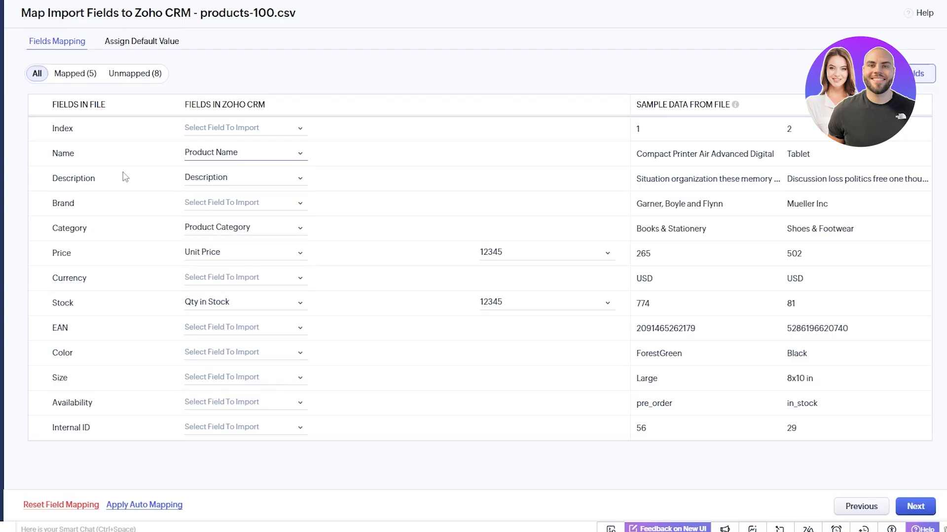
left_click(271, 203)
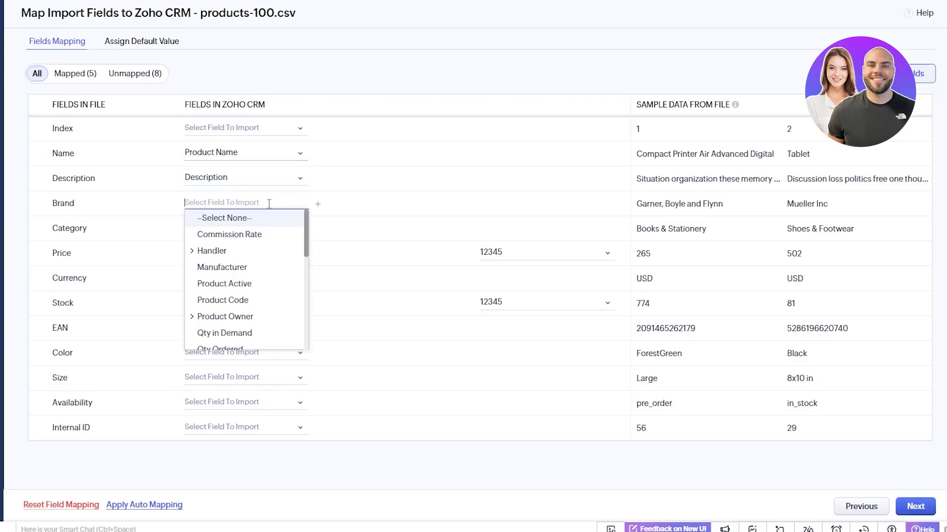
scroll(271, 286, "down", 2)
scroll(271, 286, "down", 6)
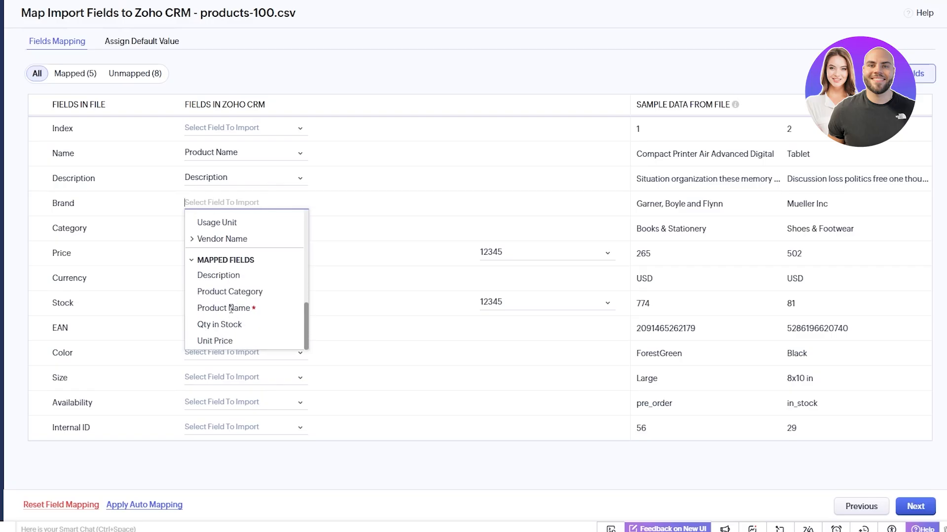
left_click(196, 459)
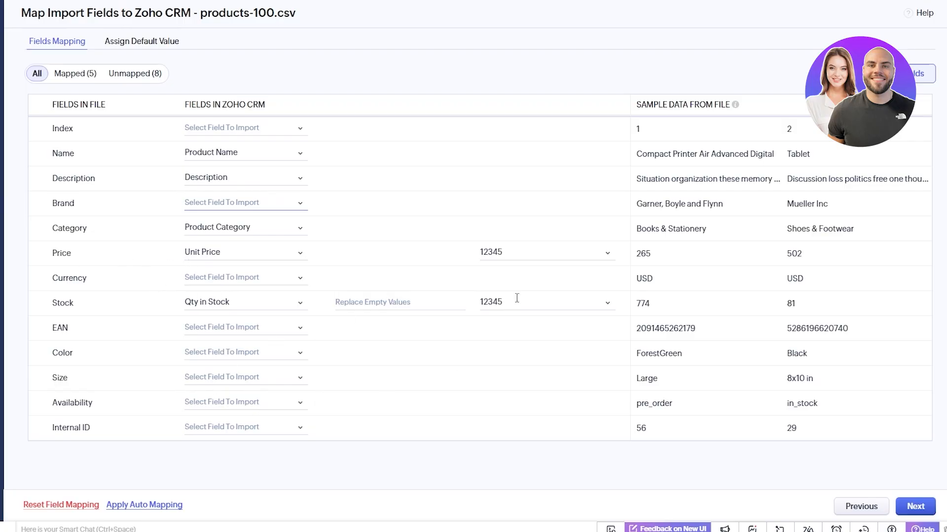
- Look through the CRM field choices for the file's Color and Size columns, leaving both unmapped
left_click(201, 352)
scroll(252, 429, "down", 1)
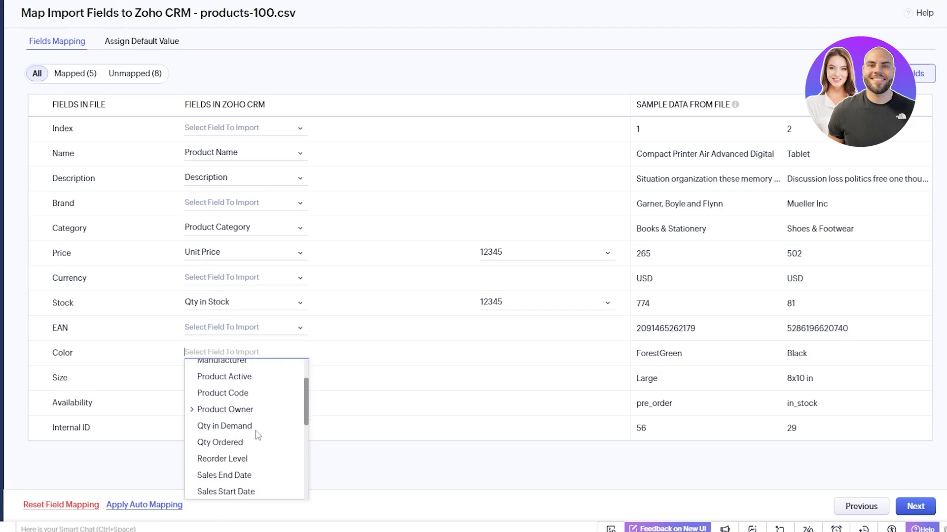
scroll(242, 478, "down", 1)
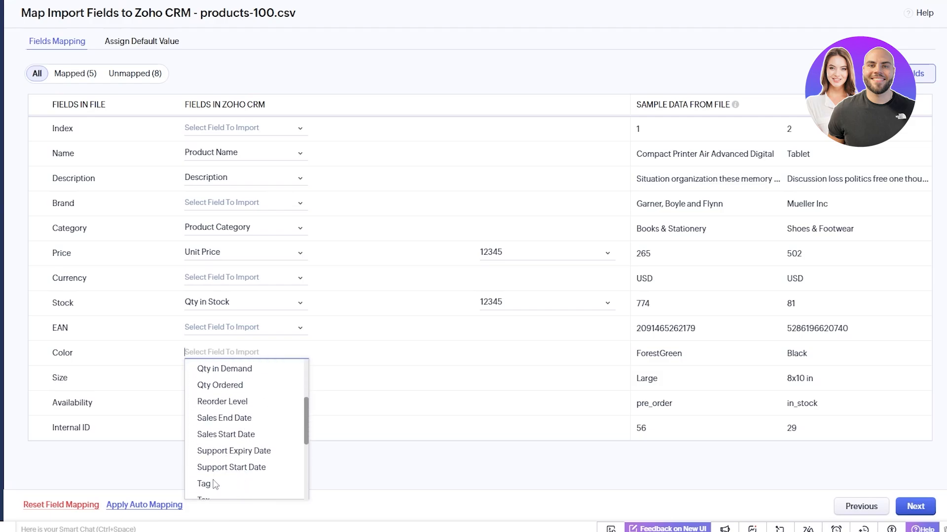
scroll(222, 444, "down", 3)
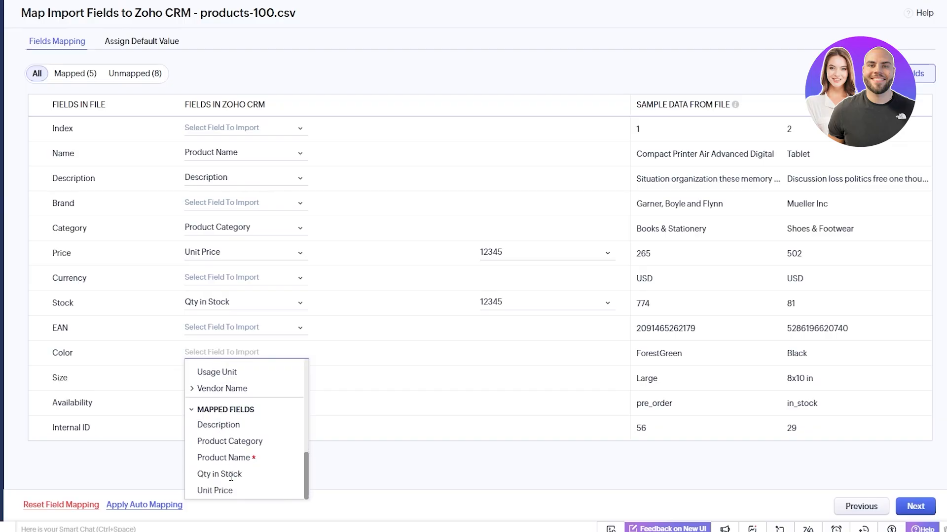
scroll(228, 458, "up", 5)
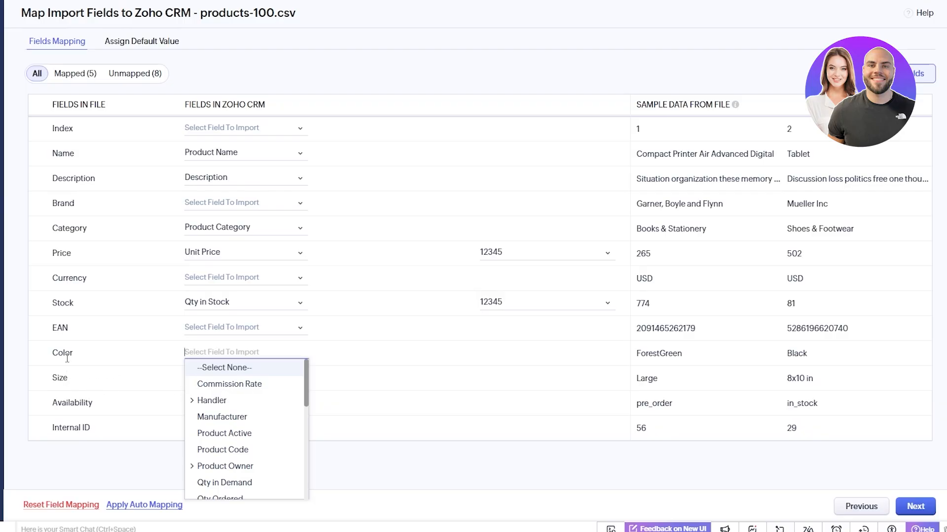
left_click(222, 377)
scroll(234, 441, "down", 1)
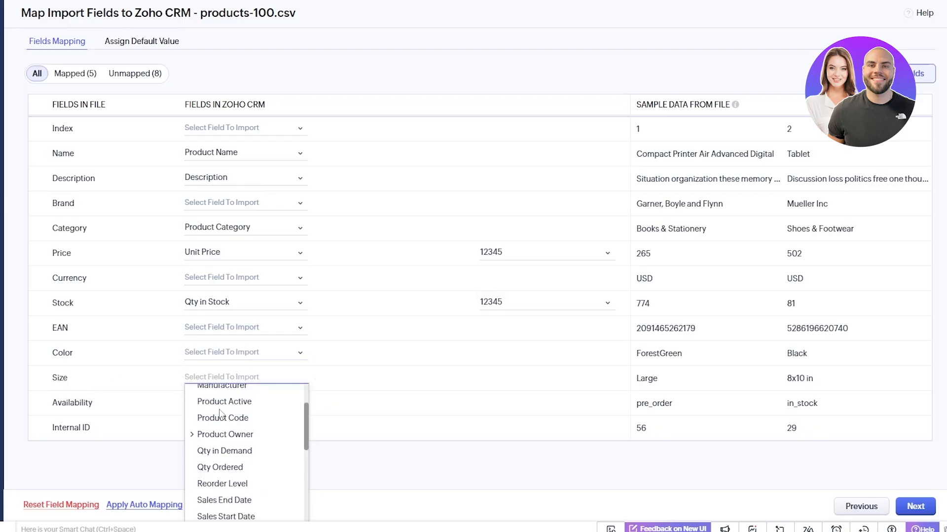
scroll(255, 452, "down", 1)
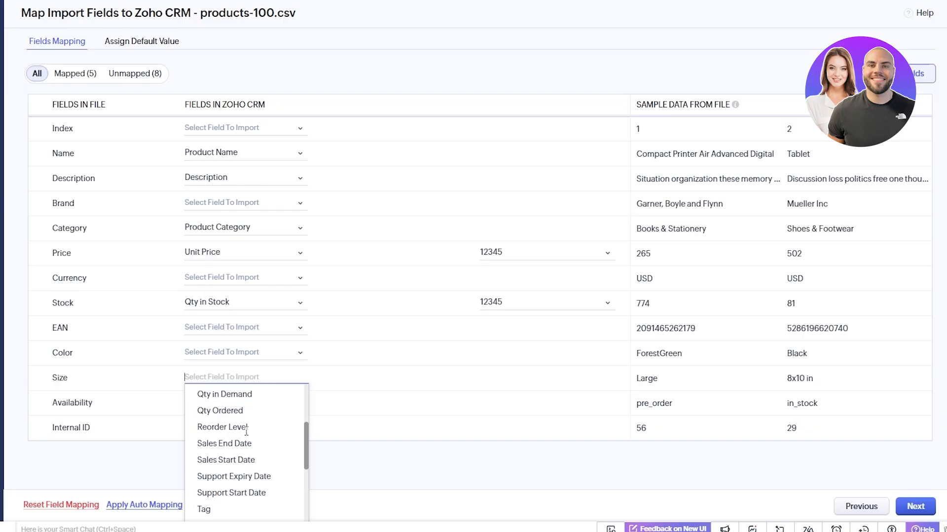
scroll(238, 468, "down", 1)
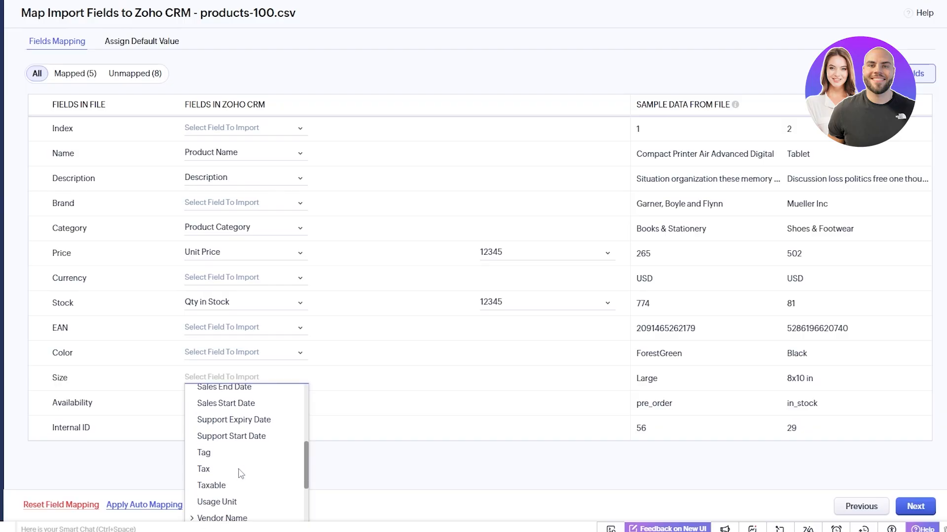
scroll(240, 473, "down", 2)
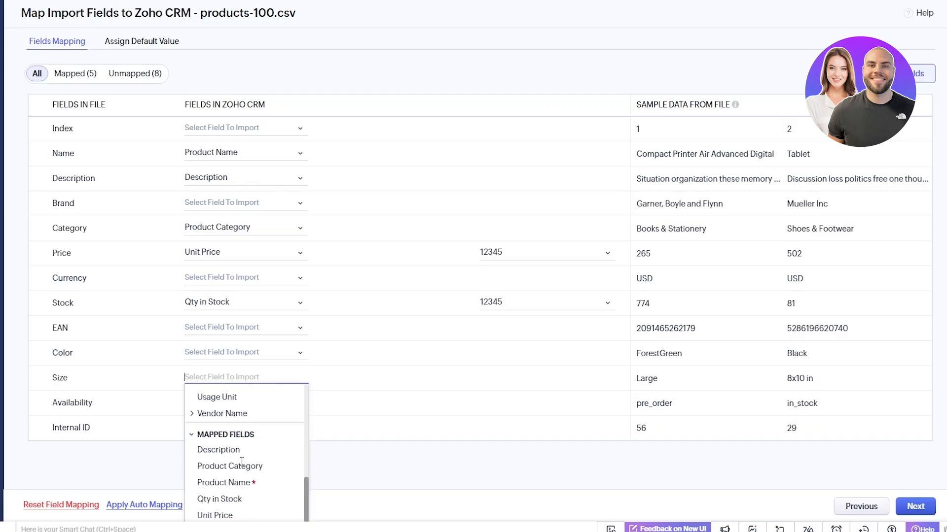
left_click(495, 481)
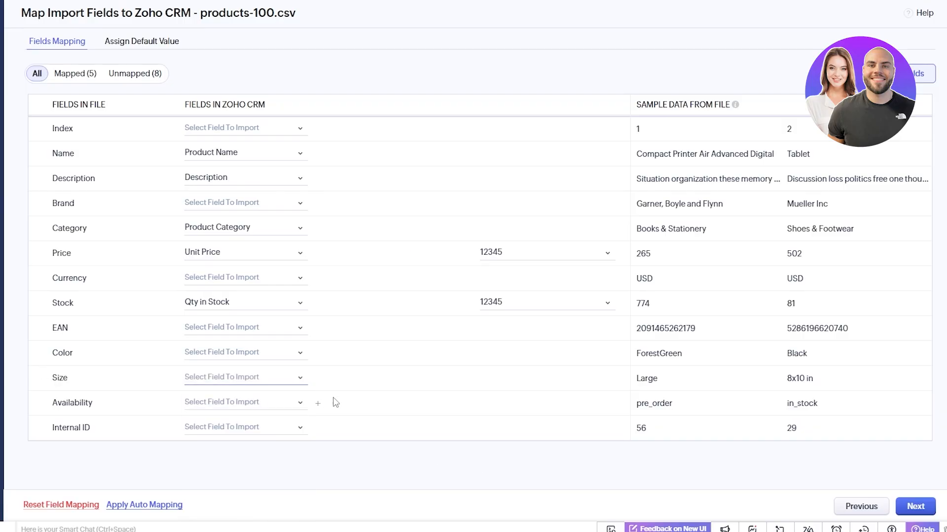
- Accept the current field mapping and continue the products import without mapping the remaining columns
left_click(926, 508)
left_click_drag(507, 49, 353, 78)
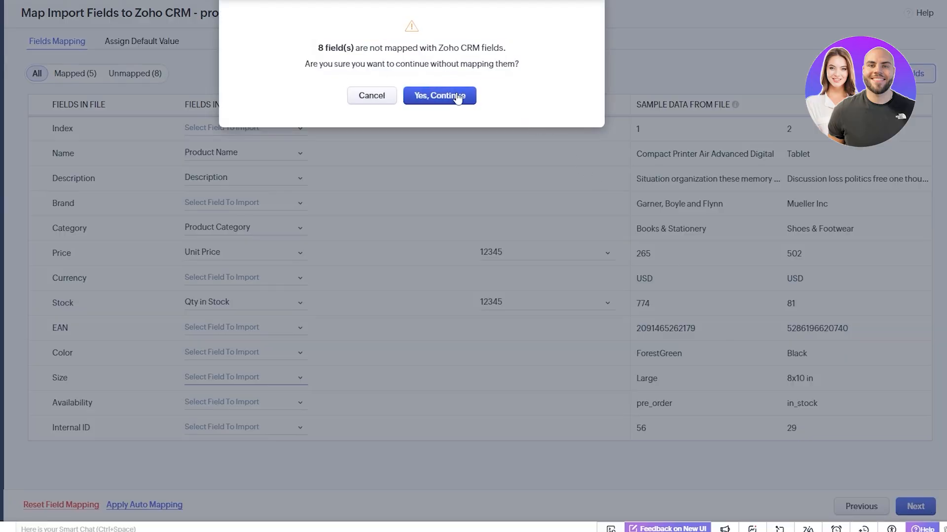
left_click(439, 95)
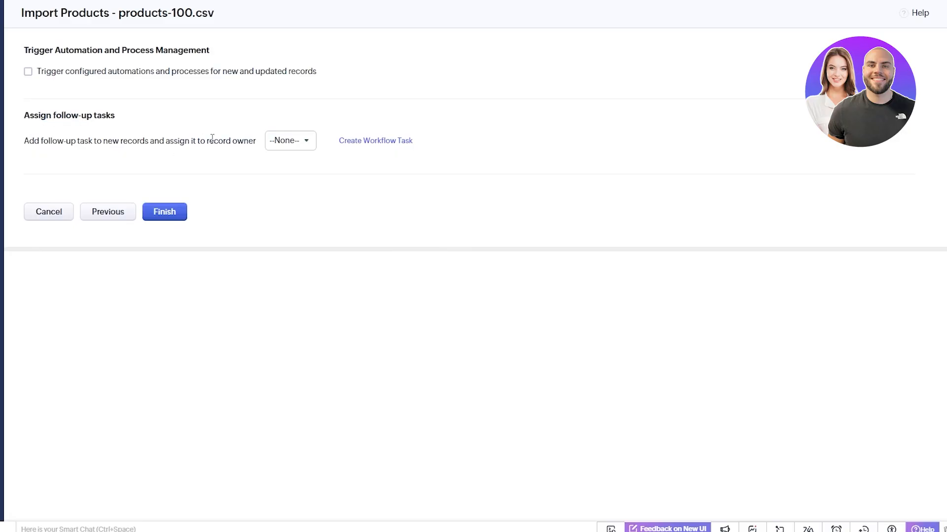
- Leave the follow-up task as None, finish the products import and dismiss the confirmation
left_click(281, 142)
left_click(281, 142)
left_click(152, 217)
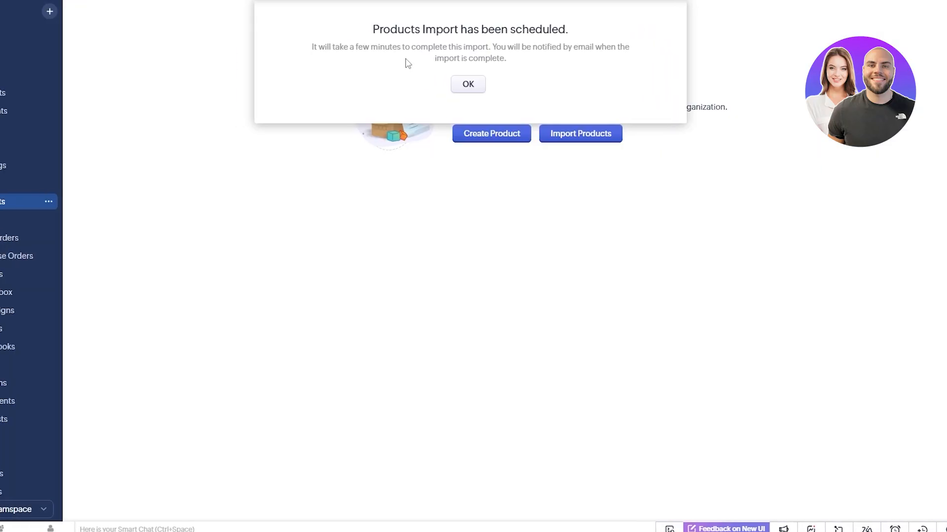
left_click_drag(367, 32, 572, 30)
left_click(470, 85)
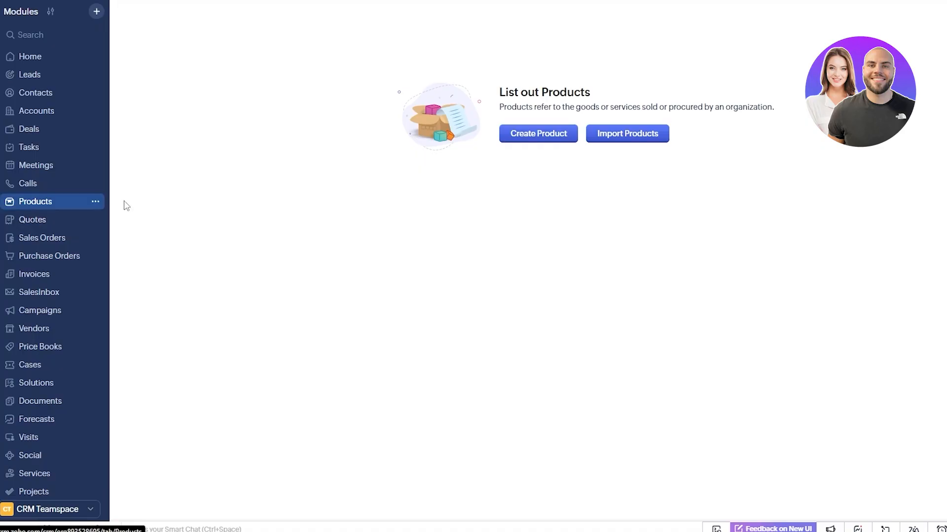
- Open the Products module to view the imported product list and dismiss the import status notice
left_click(31, 203)
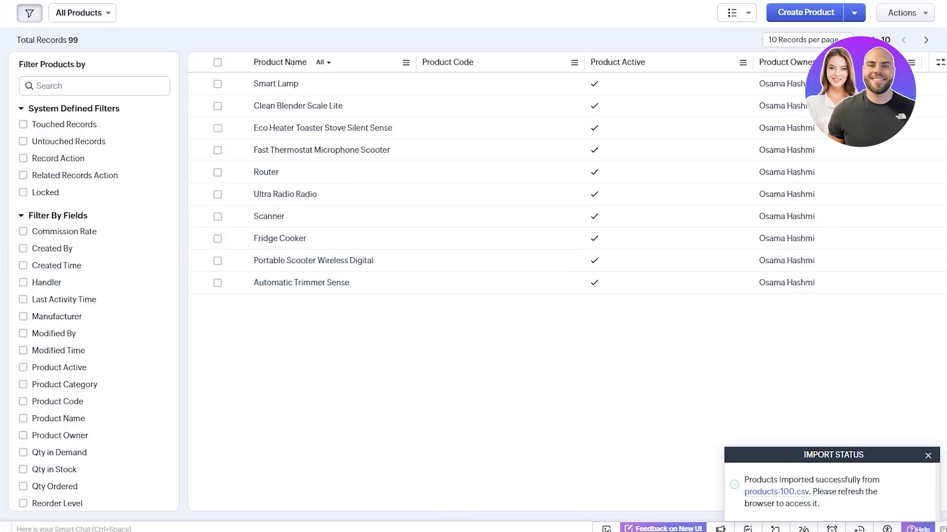
left_click(927, 456)
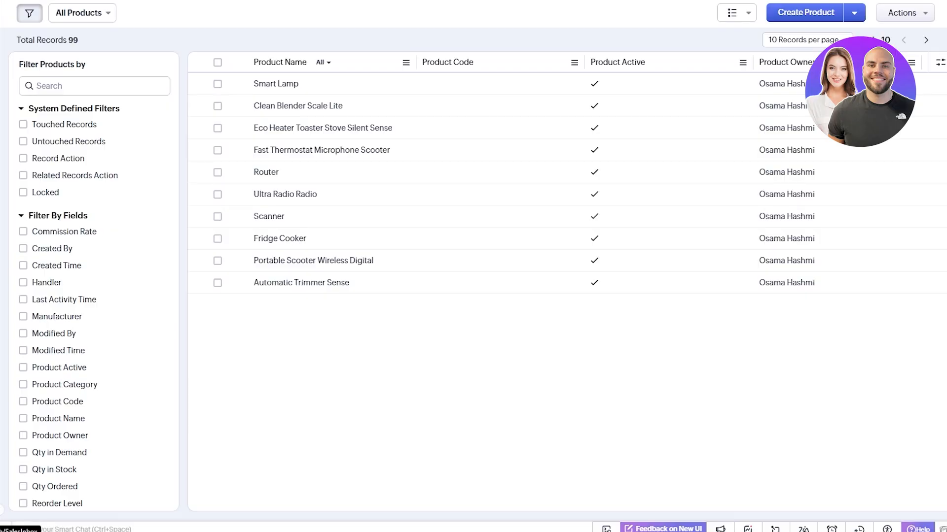
left_click(57, 329)
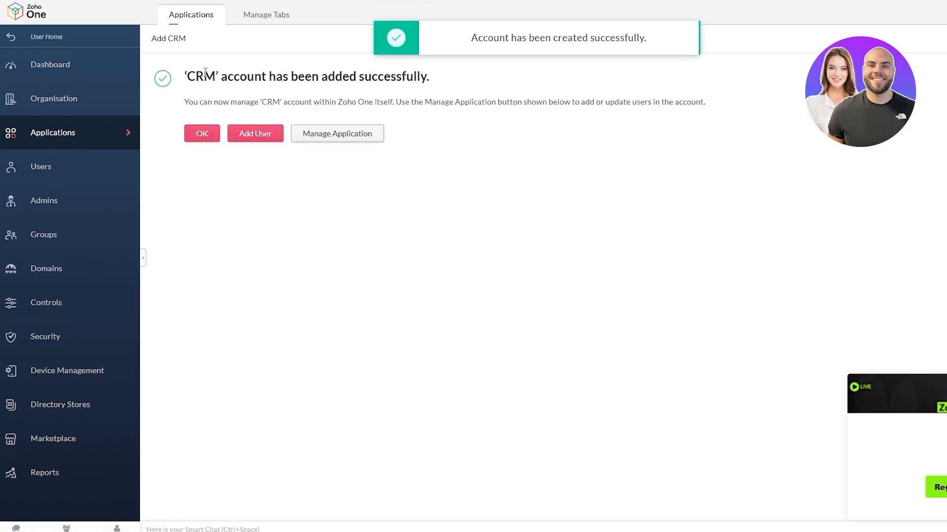
- In Zoho One, acknowledge the added CRM account and browse the full list of Zoho apps by category
left_click_drag(220, 76, 239, 132)
left_click(210, 138)
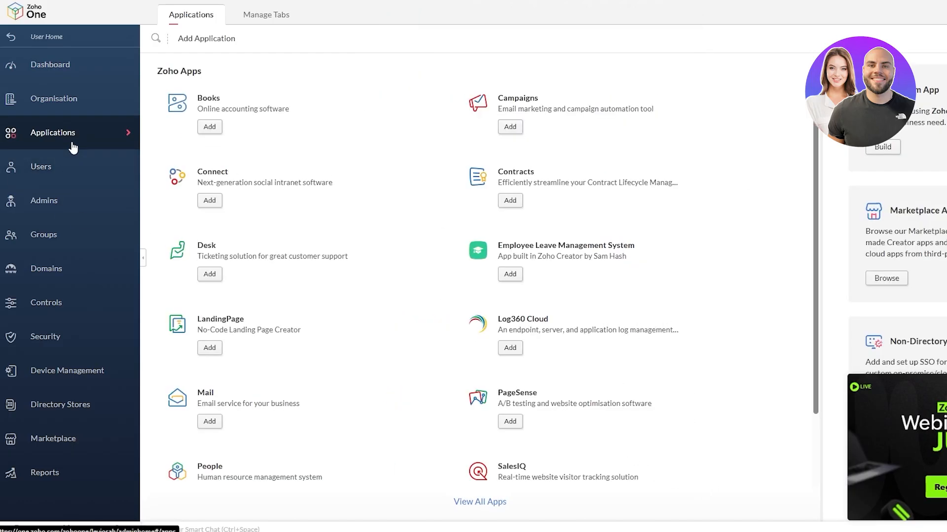
scroll(463, 362, "down", 3)
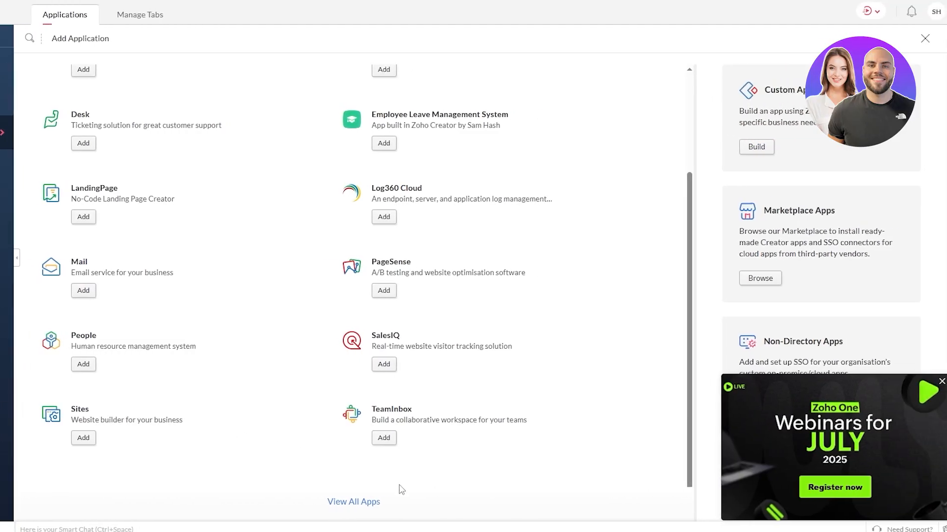
left_click(354, 501)
scroll(370, 394, "down", 10)
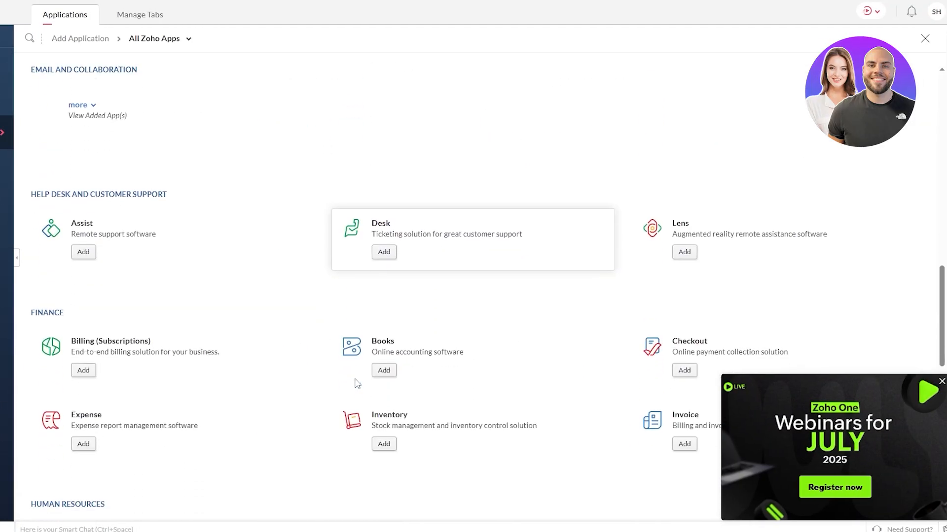
scroll(186, 389, "down", 3)
scroll(188, 390, "up", 15)
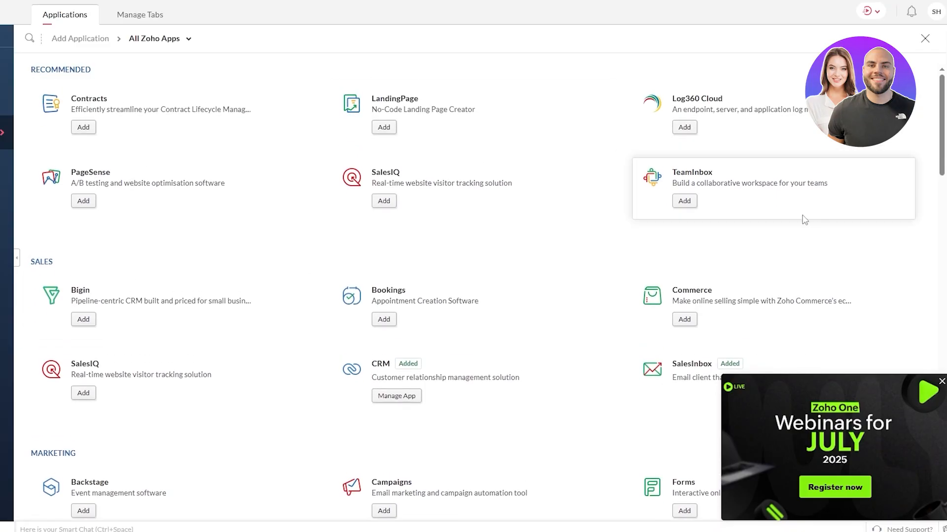
scroll(782, 355, "down", 1)
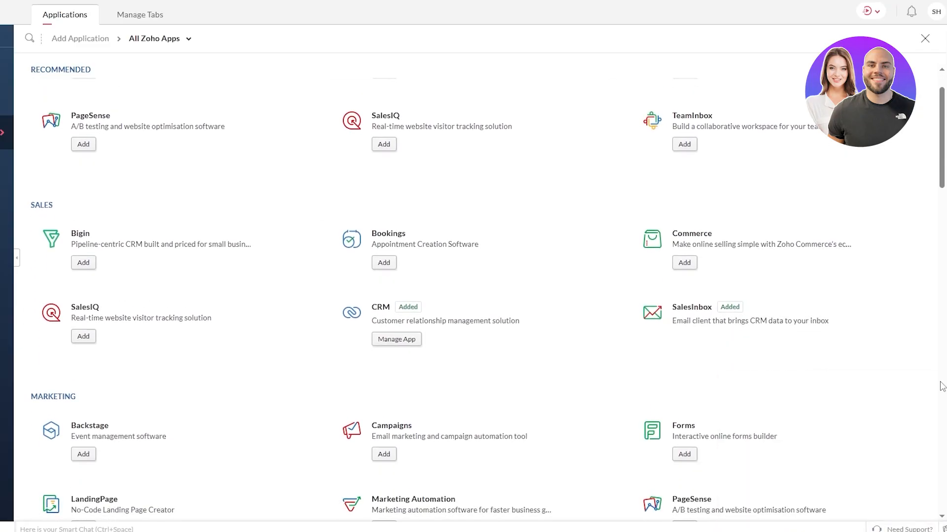
- Examine the available Zoho apps from Sales and Marketing through Finance, Human Resources and Business Process
scroll(769, 340, "down", 2)
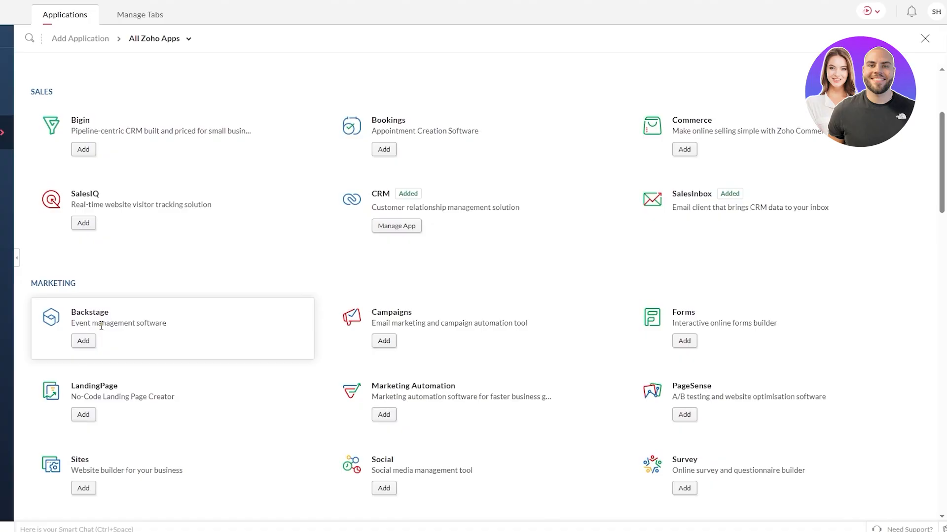
scroll(158, 374, "down", 3)
scroll(483, 398, "down", 4)
scroll(344, 387, "up", 5)
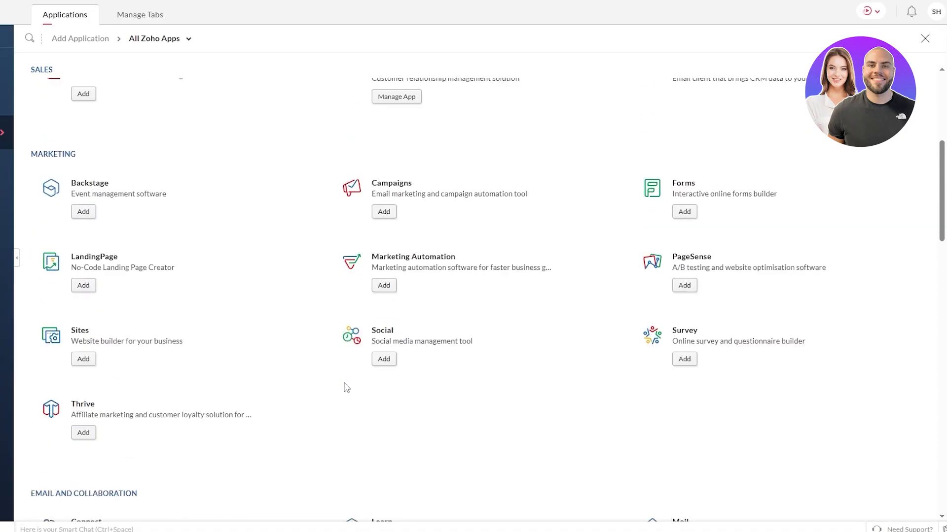
scroll(335, 386, "down", 7)
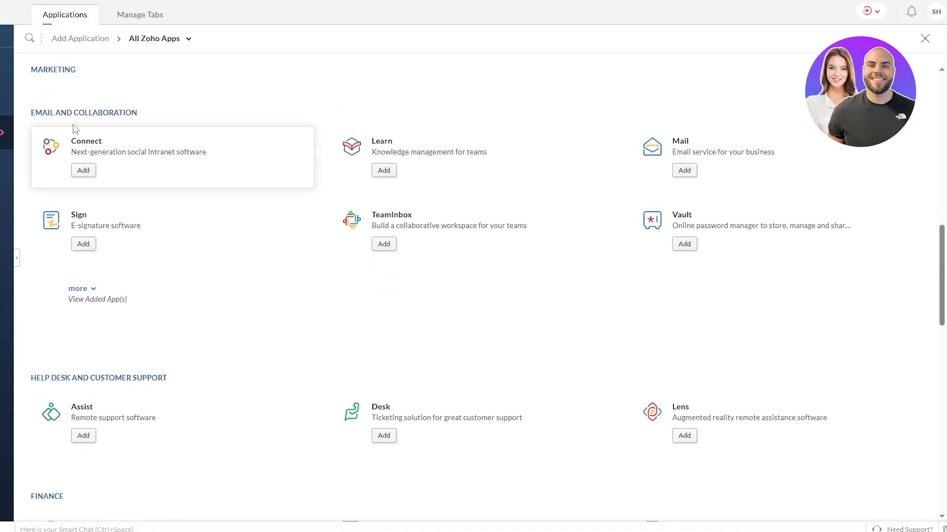
scroll(79, 264, "down", 5)
scroll(74, 263, "down", 1)
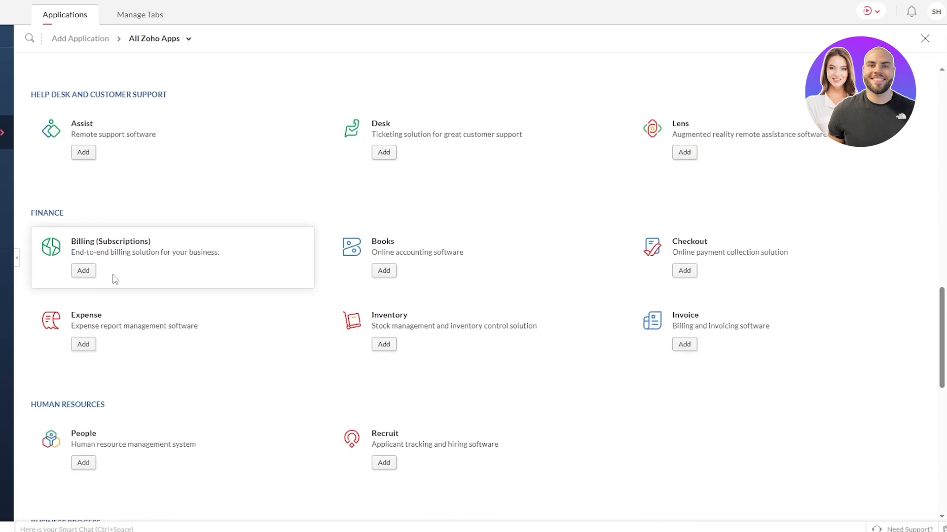
scroll(75, 262, "down", 3)
scroll(179, 343, "down", 8)
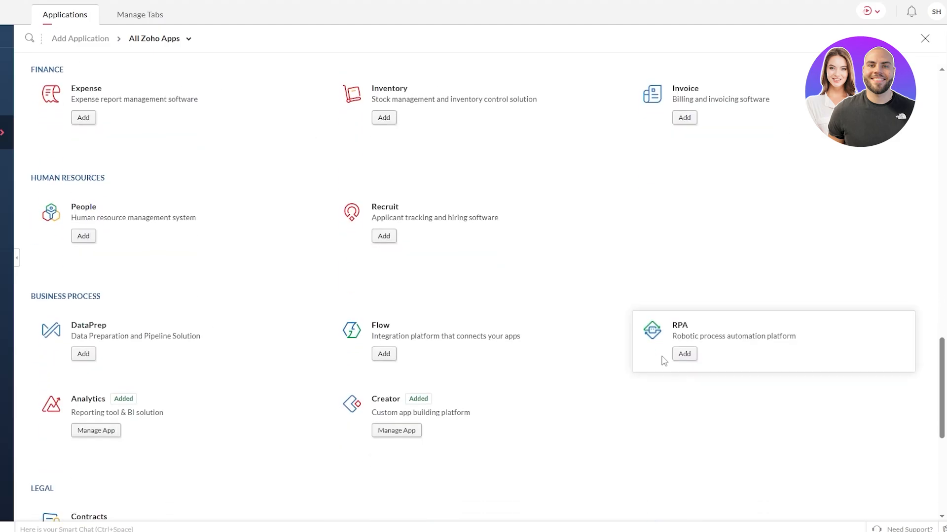
scroll(188, 400, "up", 20)
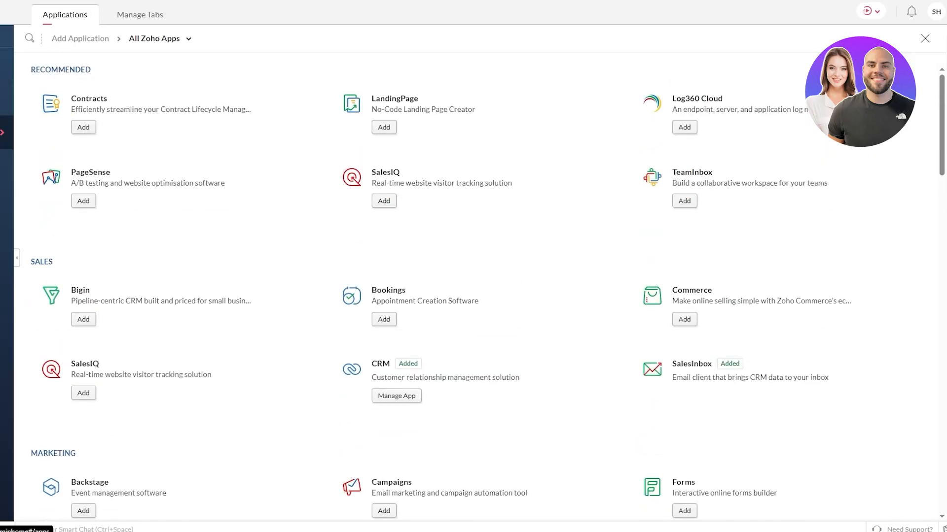
- Return to the active applications list, view the CRM app's details and follow its link to open CRM
left_click(4, 129)
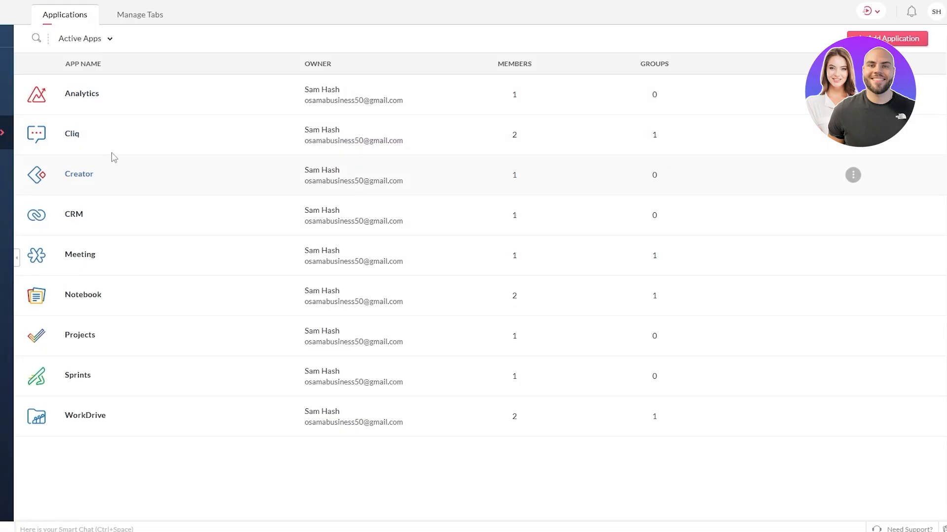
left_click(127, 218)
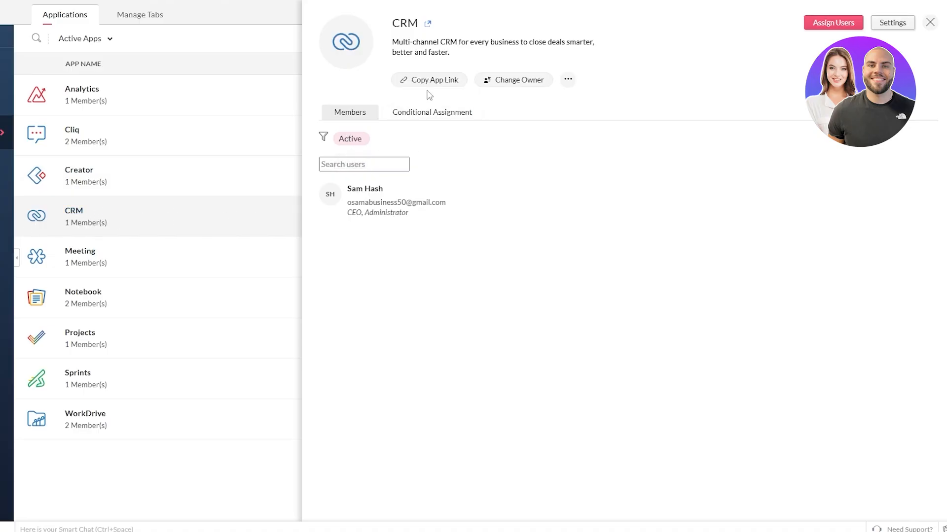
left_click(428, 24)
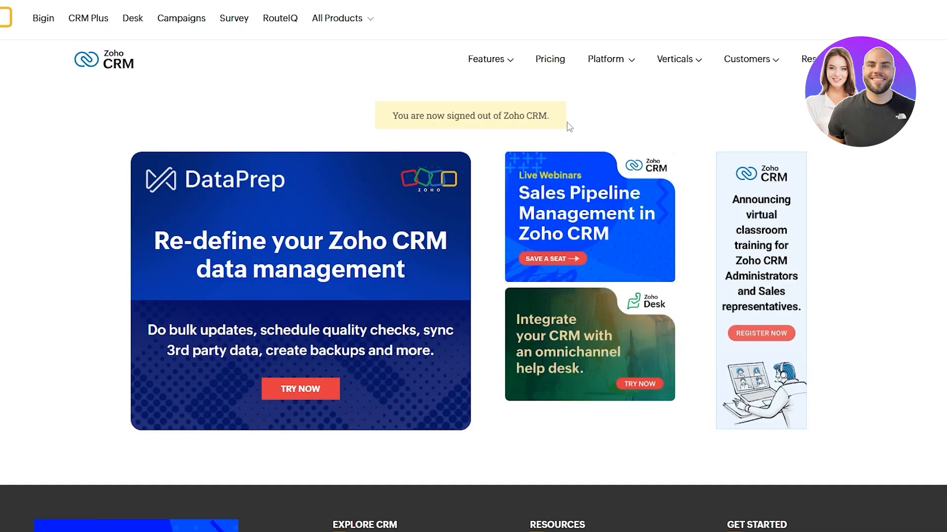
- Open the Zoho CRM pricing page and examine the Standard plan's price with yearly billing
left_click(550, 64)
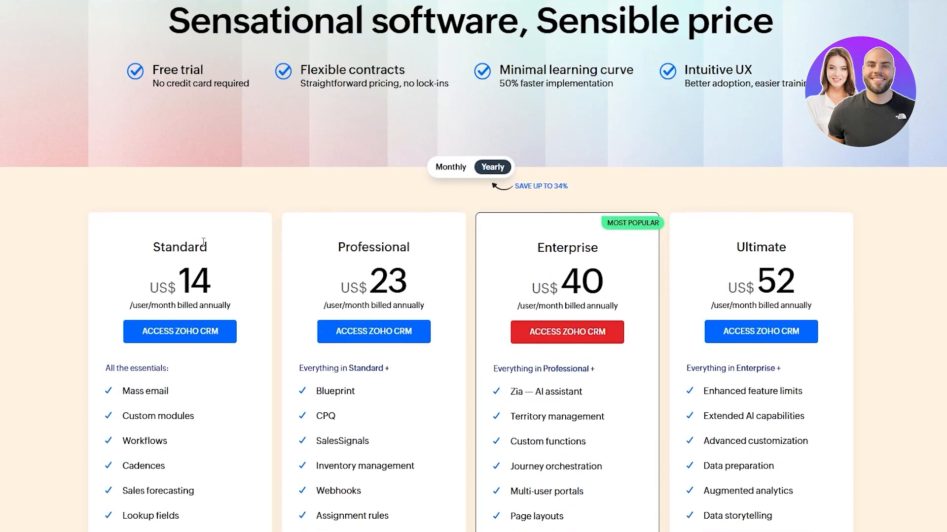
scroll(134, 205, "down", 7)
scroll(203, 186, "up", 2)
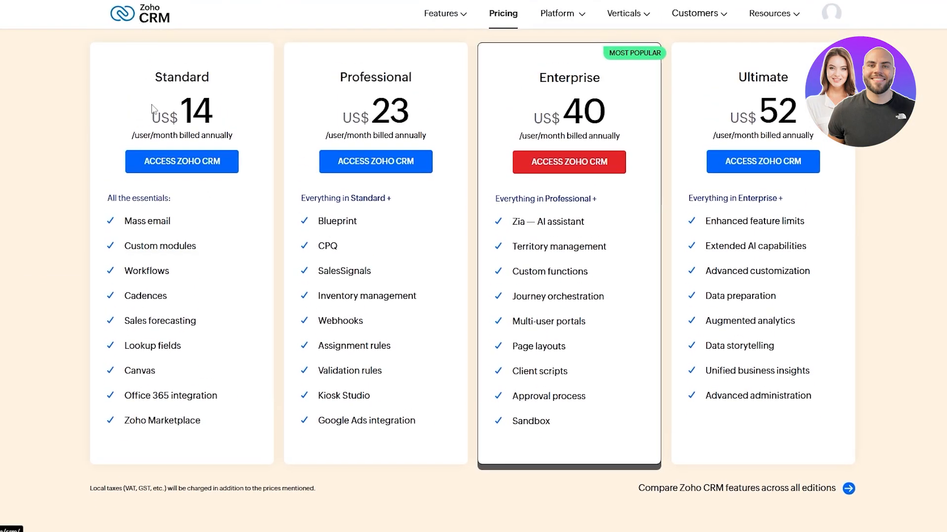
left_click_drag(154, 77, 210, 78)
left_click_drag(180, 116, 210, 118)
left_click_drag(132, 135, 185, 136)
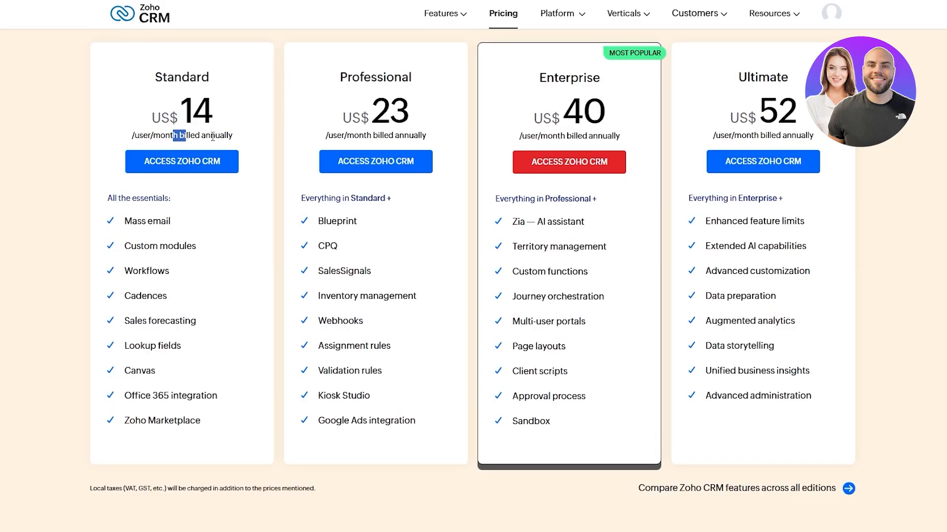
scroll(263, 131, "up", 2)
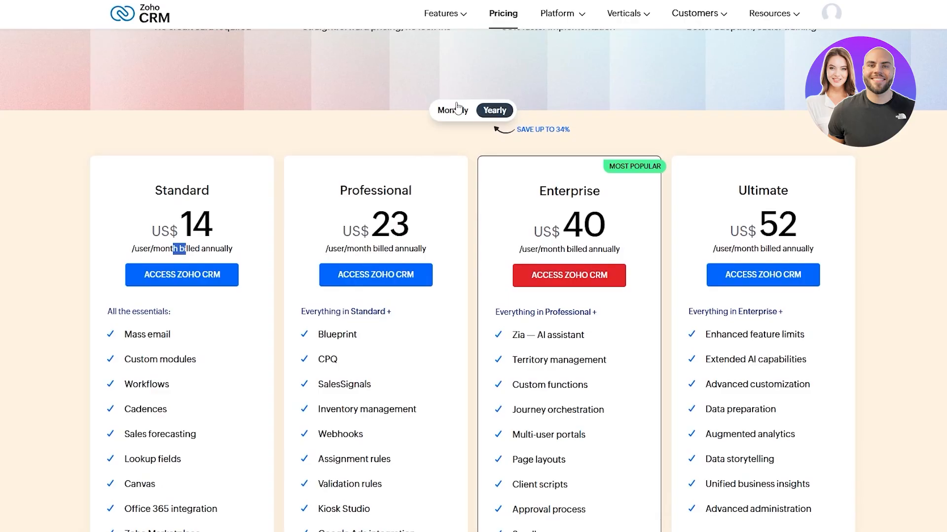
- Switch the plan prices to monthly billing and examine the Standard plan's features, including mass email and custom modules
left_click(458, 109)
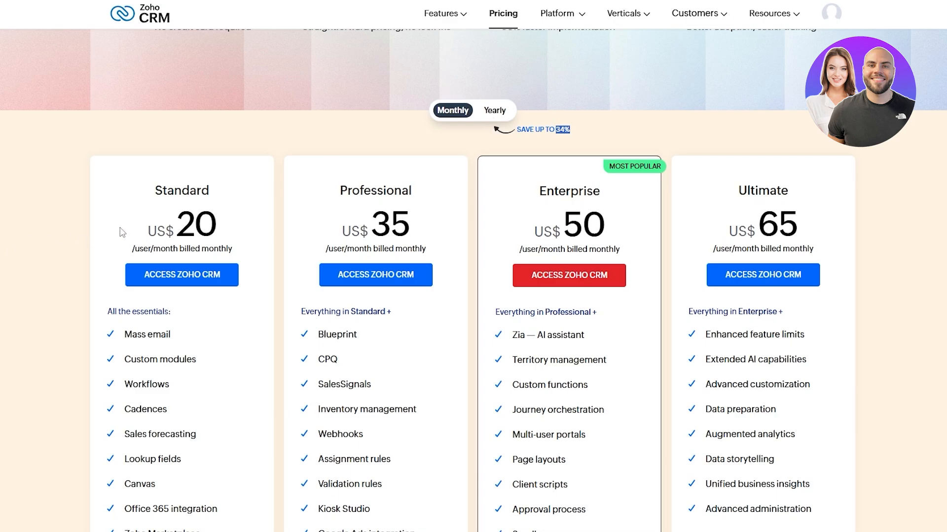
left_click_drag(153, 191, 221, 183)
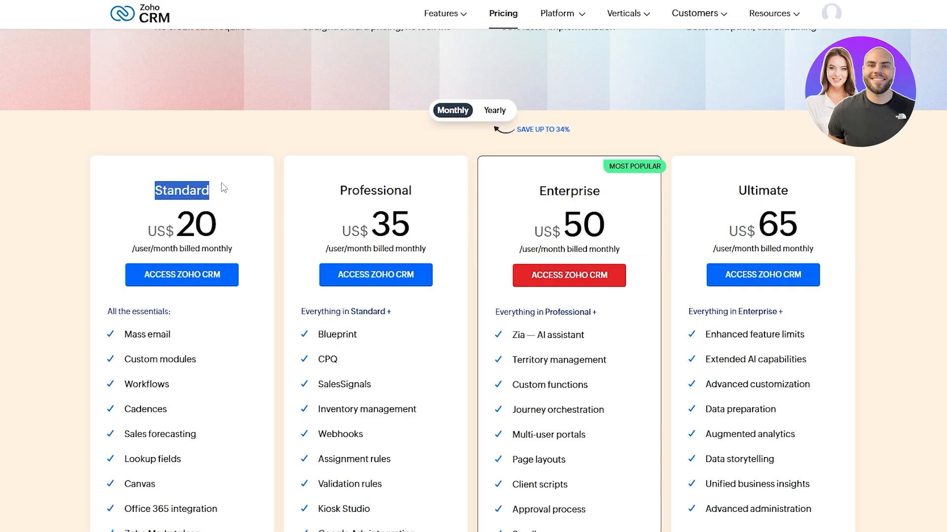
scroll(109, 355, "down", 3)
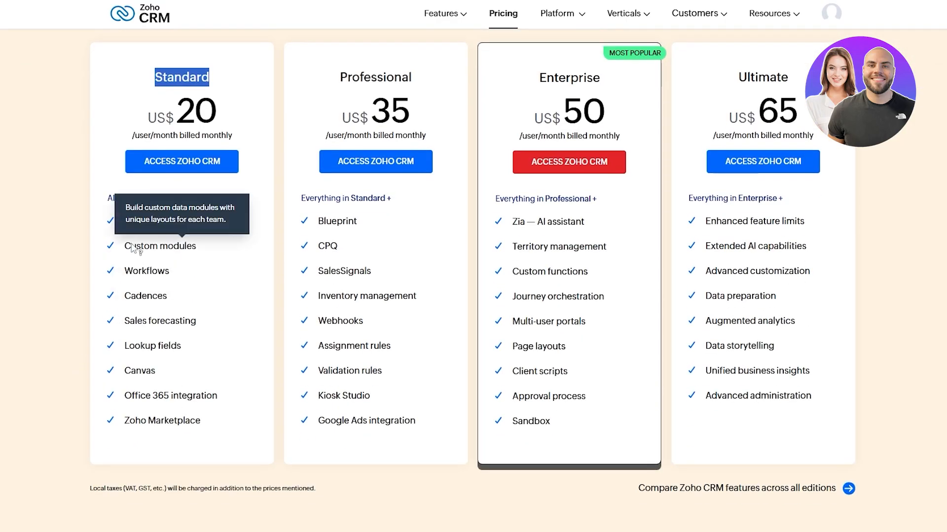
mouse_move(132, 223)
mouse_move(136, 252)
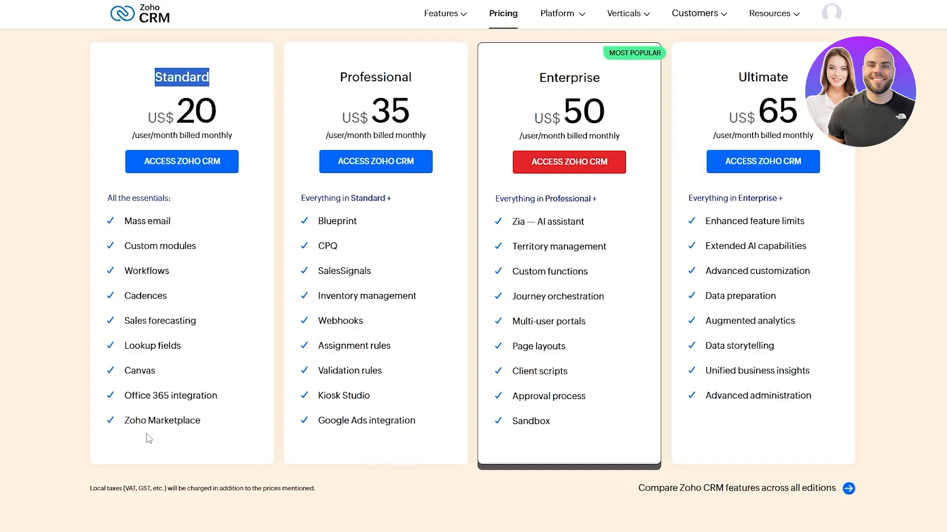
scroll(323, 232, "up", 1)
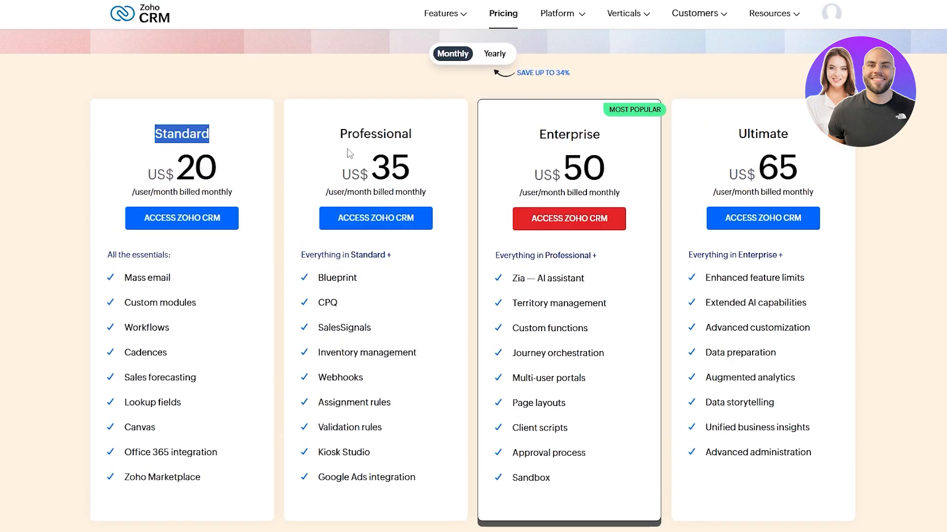
- Examine the Professional plan's monthly price and features, from SalesSignals and inventory management to Google Ads integration
left_click_drag(340, 134, 425, 130)
left_click_drag(371, 182, 410, 183)
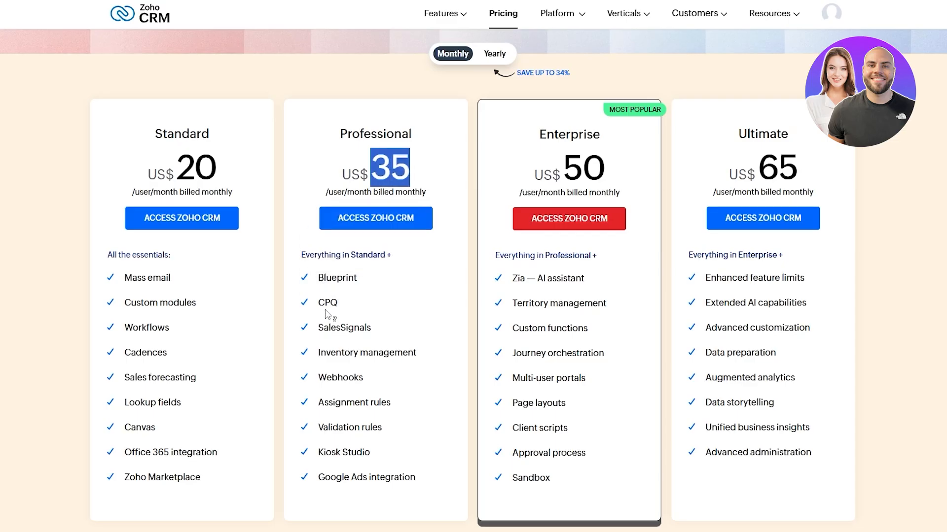
left_click(345, 328)
left_click_drag(335, 353, 383, 353)
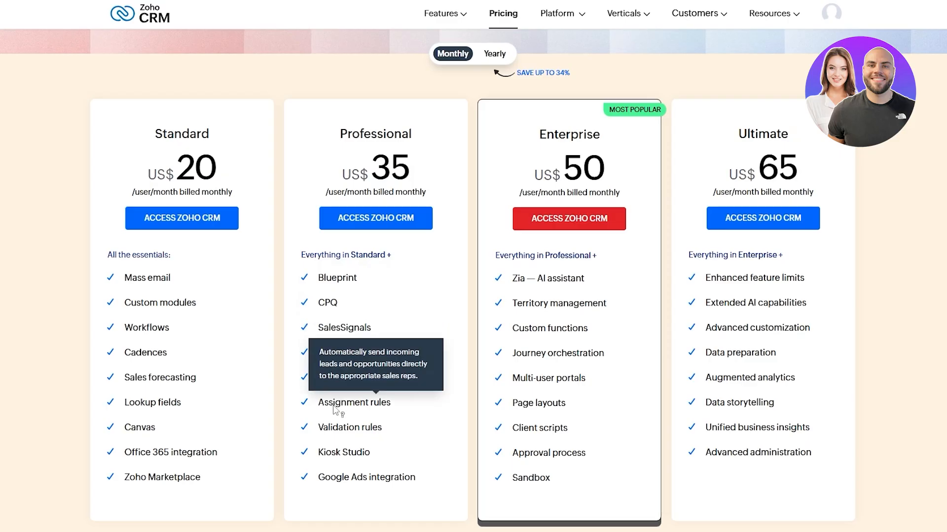
left_click_drag(333, 403, 353, 403)
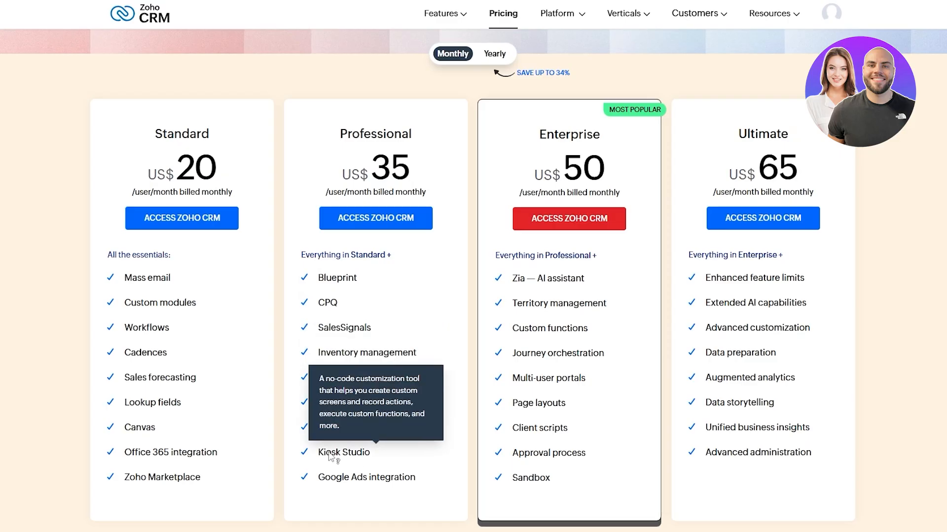
left_click_drag(333, 454, 387, 484)
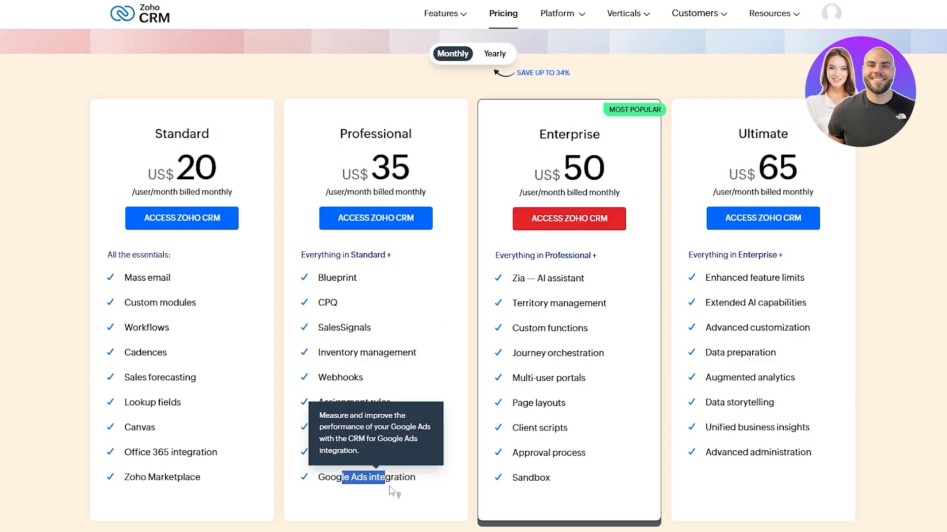
left_click(396, 507)
- Examine the Enterprise plan's monthly price and features, from the Zia AI assistant to Sandbox
left_click_drag(567, 184, 611, 178)
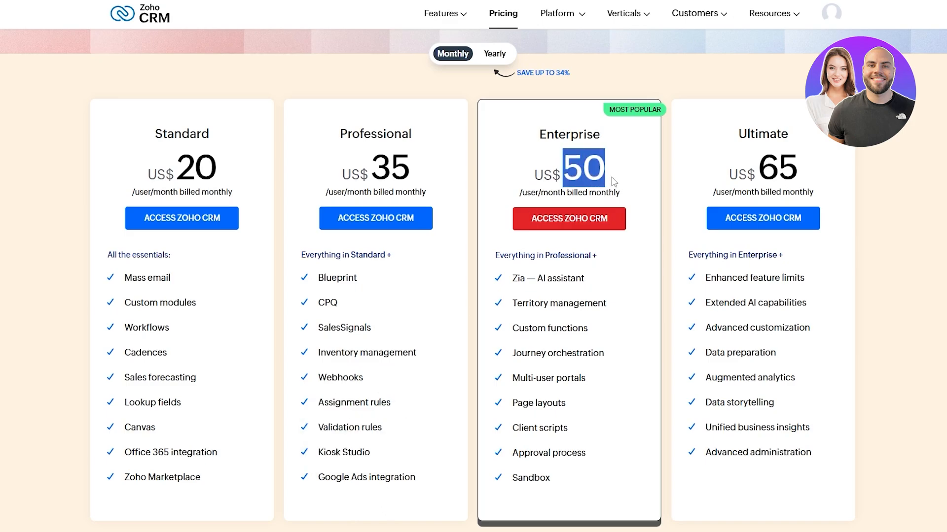
left_click(568, 187)
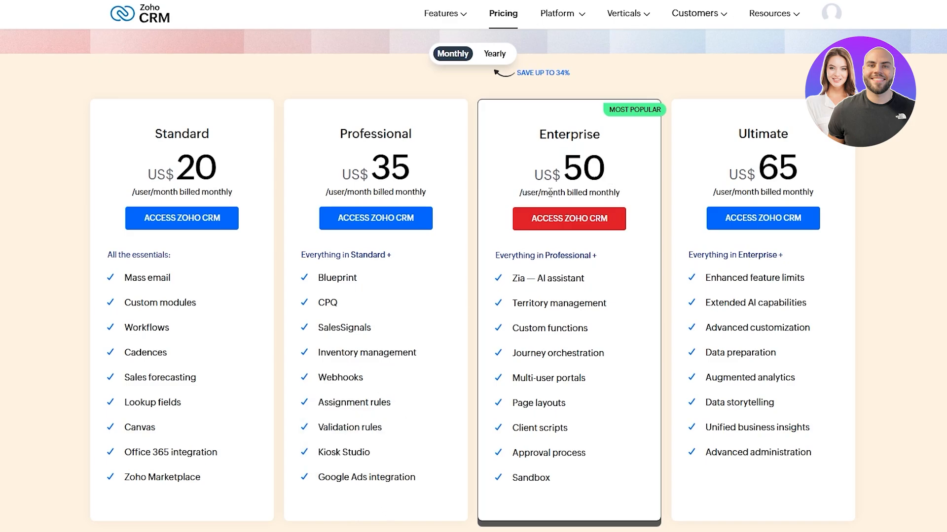
left_click_drag(513, 278, 581, 280)
left_click_drag(522, 304, 593, 305)
left_click_drag(546, 329, 587, 355)
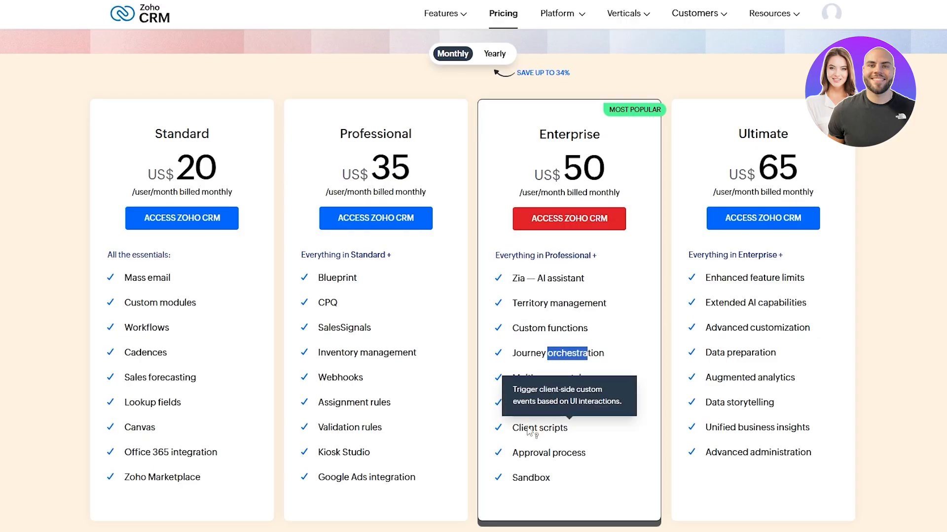
mouse_move(535, 484)
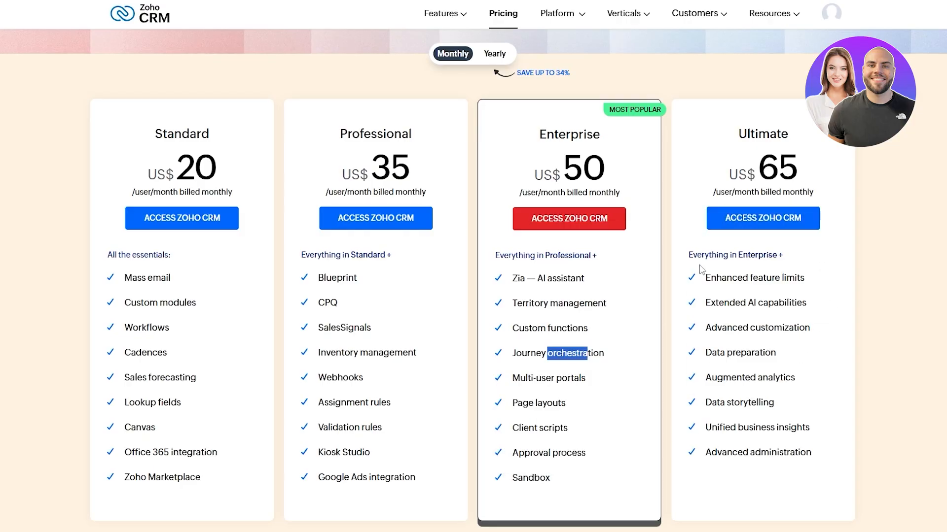
- Examine the Ultimate plan's monthly price and compare it with the Professional and Enterprise plans
left_click(702, 284)
left_click_drag(757, 161, 793, 159)
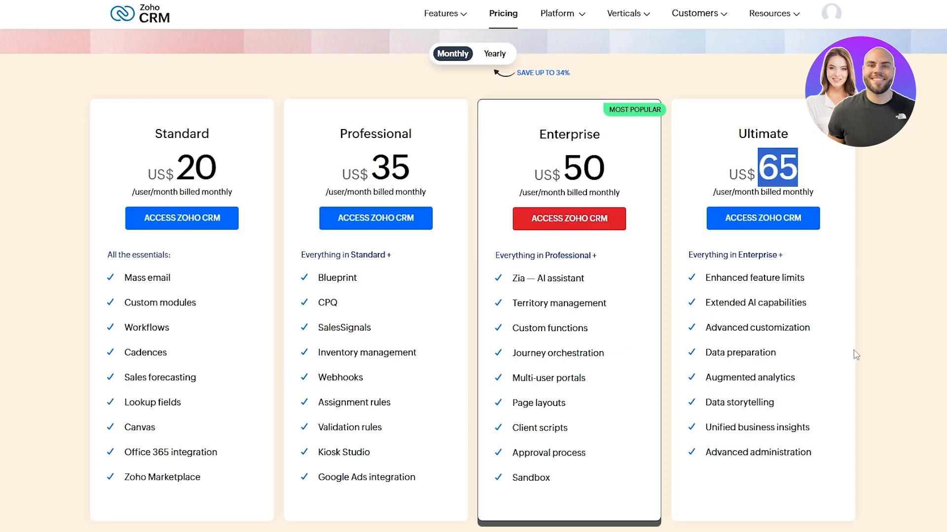
left_click_drag(361, 134, 417, 127)
left_click_drag(546, 132, 555, 130)
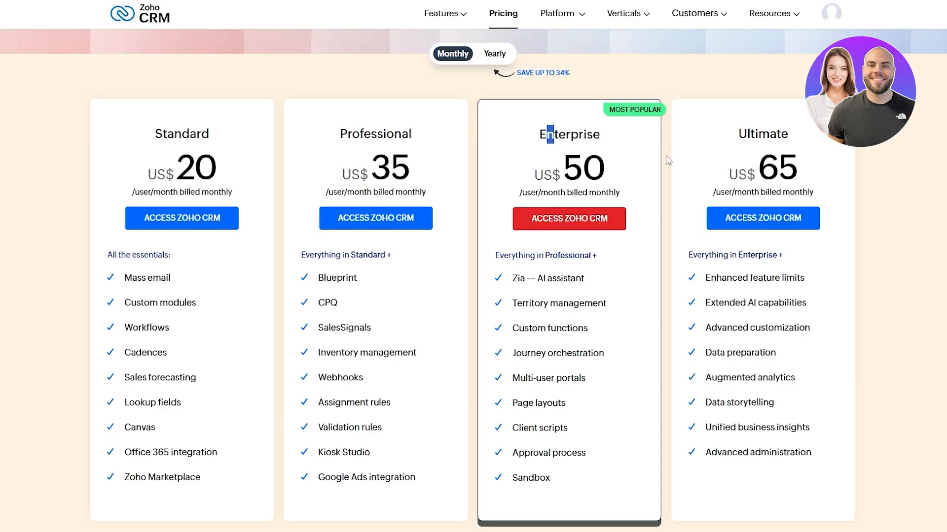
- Review the Team Users add-on, the Free Edition and the rest of the pricing page, ending back at its beginning
scroll(667, 159, "down", 9)
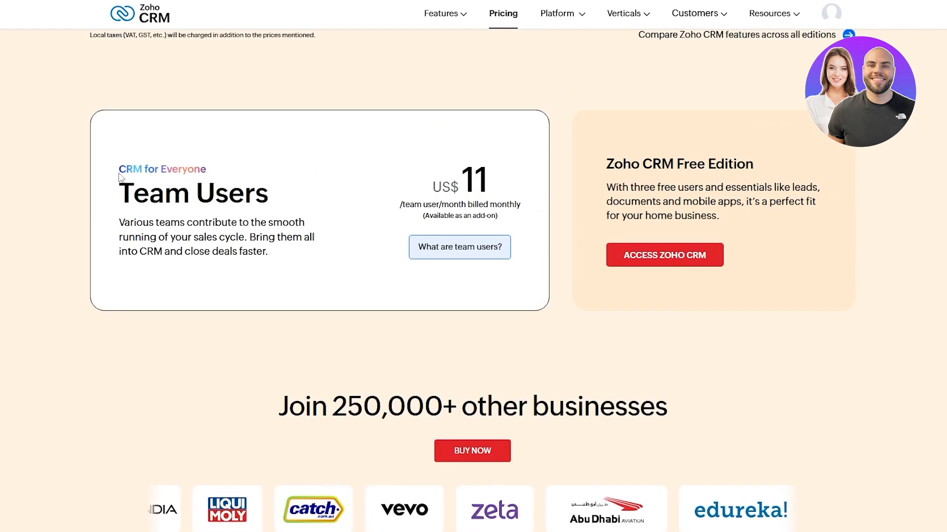
scroll(196, 186, "down", 4)
scroll(197, 186, "up", 4)
left_click_drag(206, 170, 202, 172)
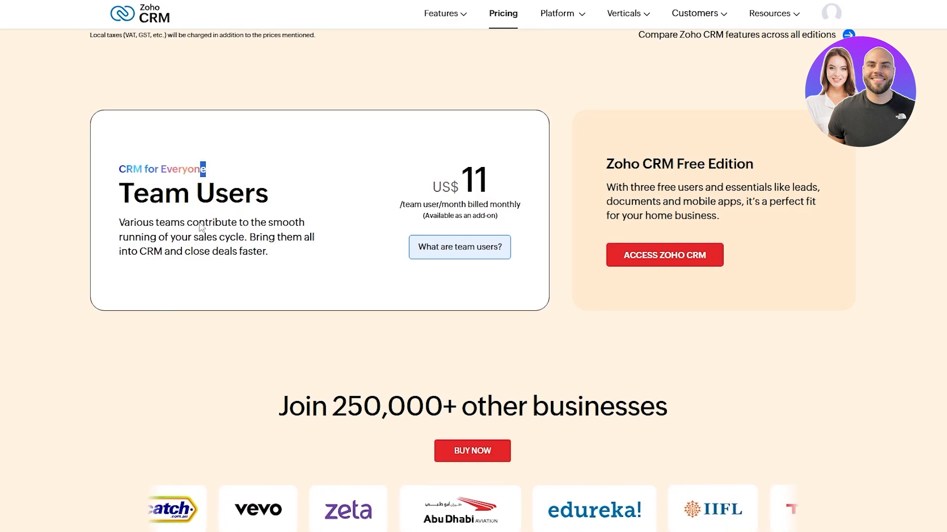
left_click_drag(171, 222, 290, 255)
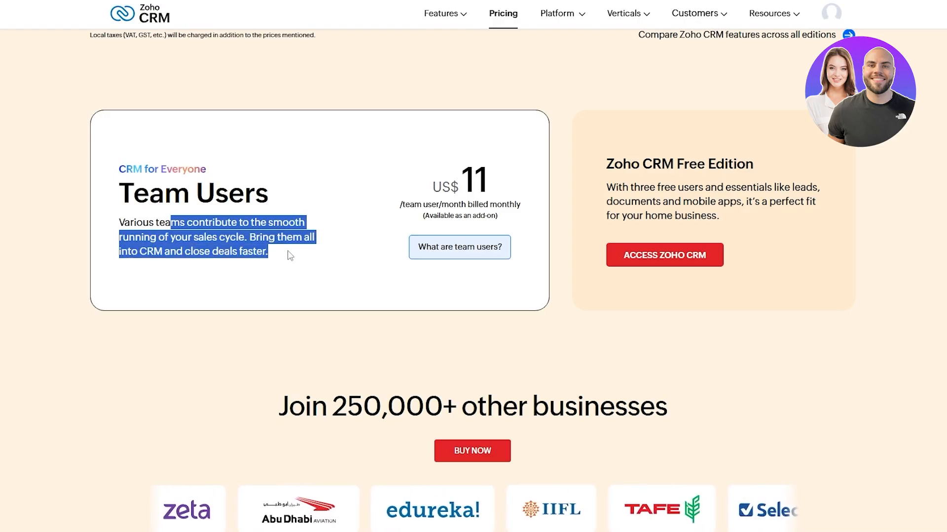
left_click(270, 264)
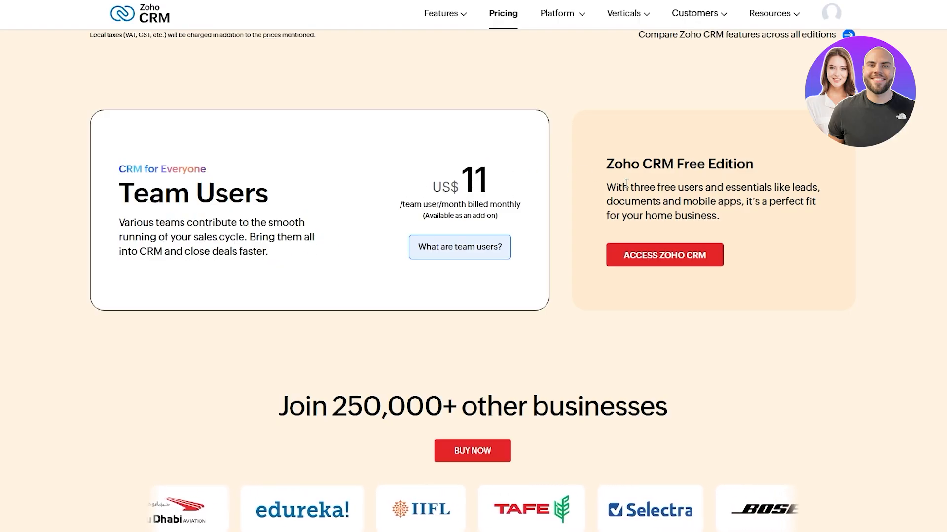
scroll(700, 339, "down", 15)
scroll(699, 338, "up", 10)
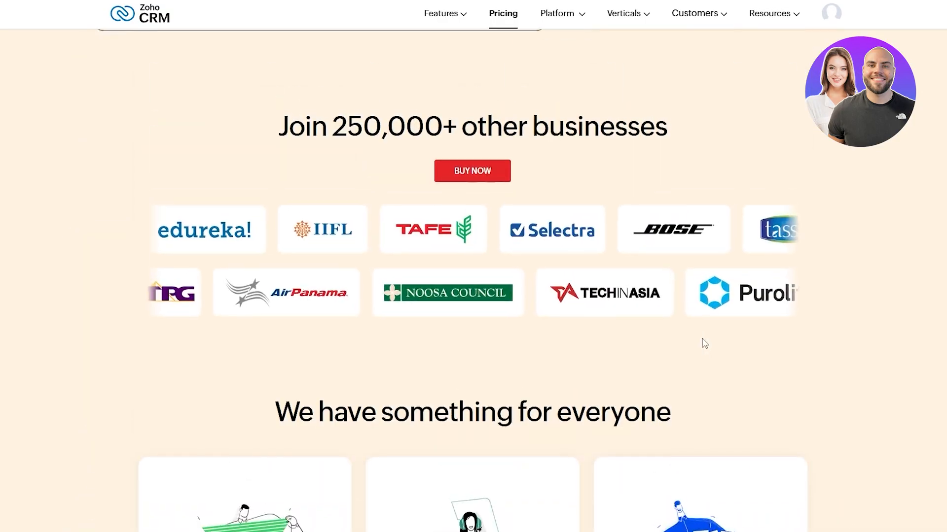
scroll(705, 344, "up", 10)
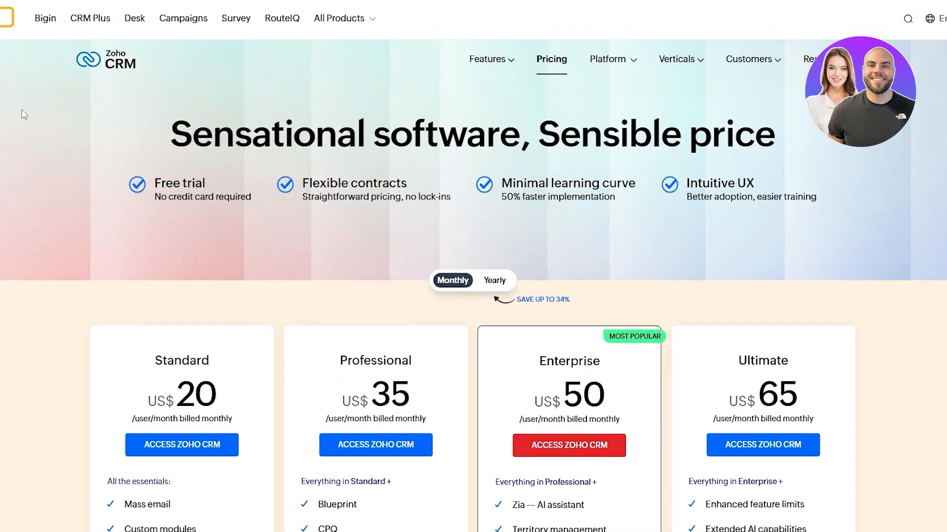